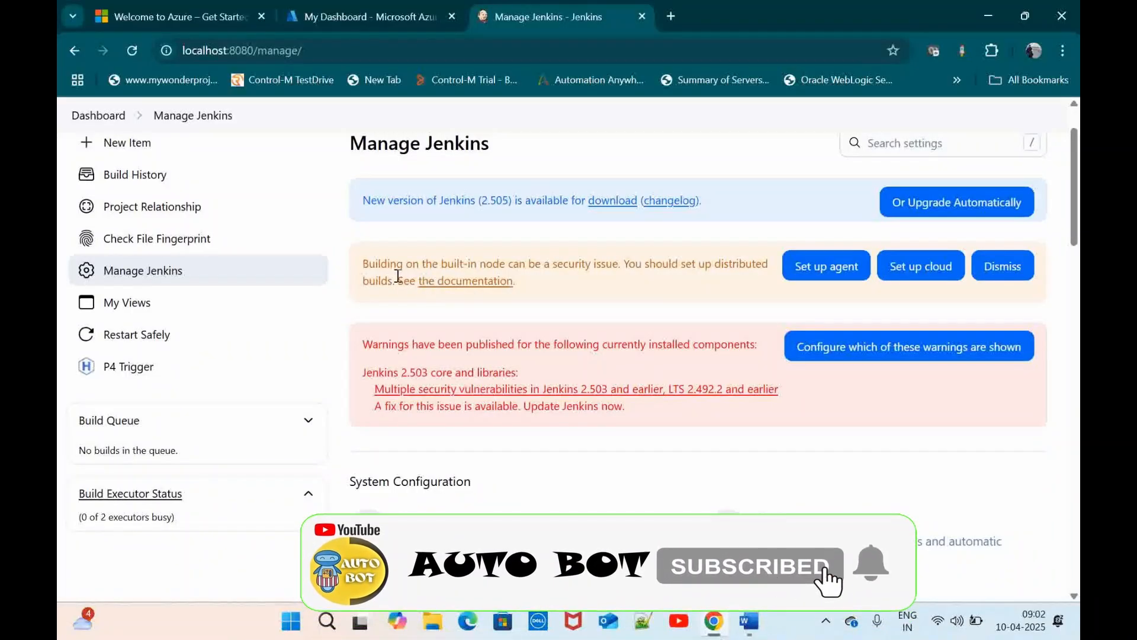
- Review the warning about building on the built-in node and open the Nodes management page
left_click_drag(394, 280, 367, 264)
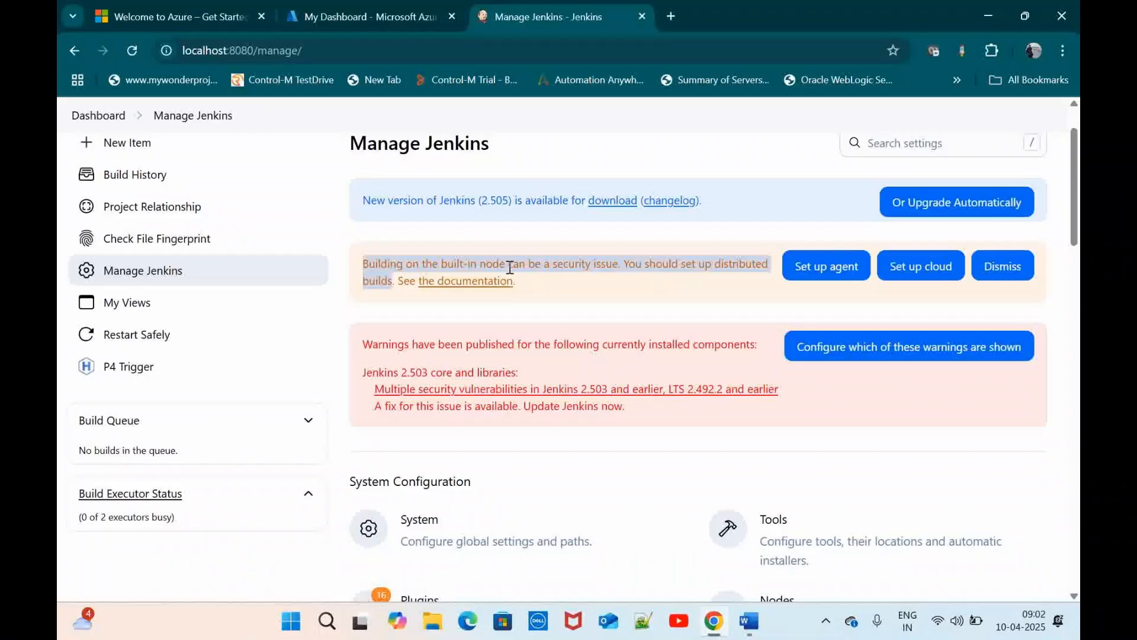
scroll(600, 257, "down", 1)
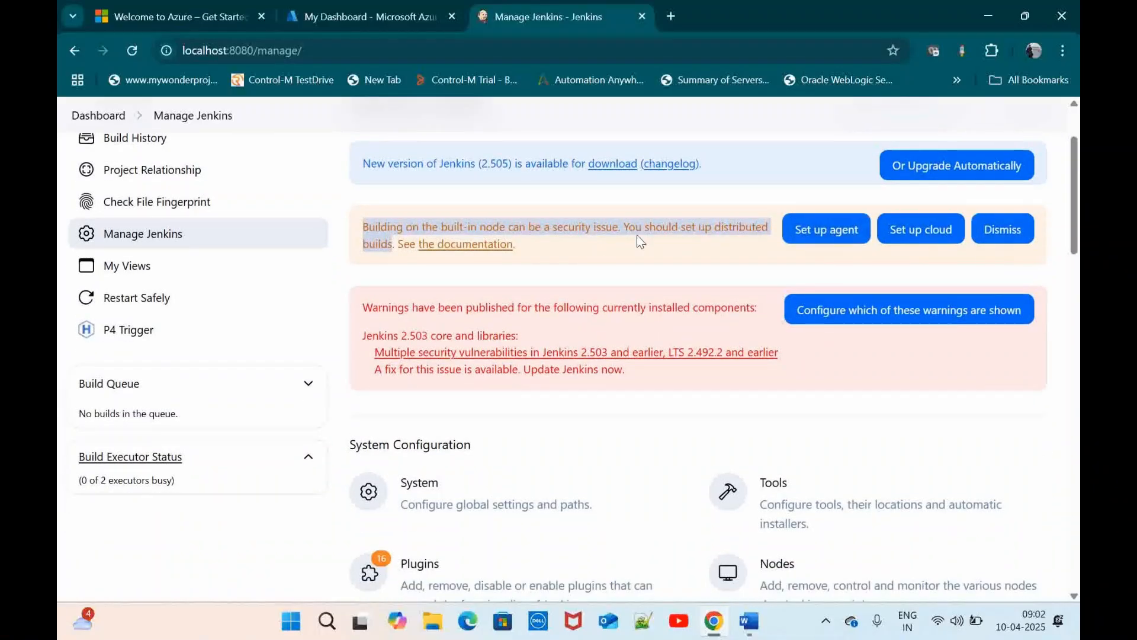
scroll(630, 228, "down", 3)
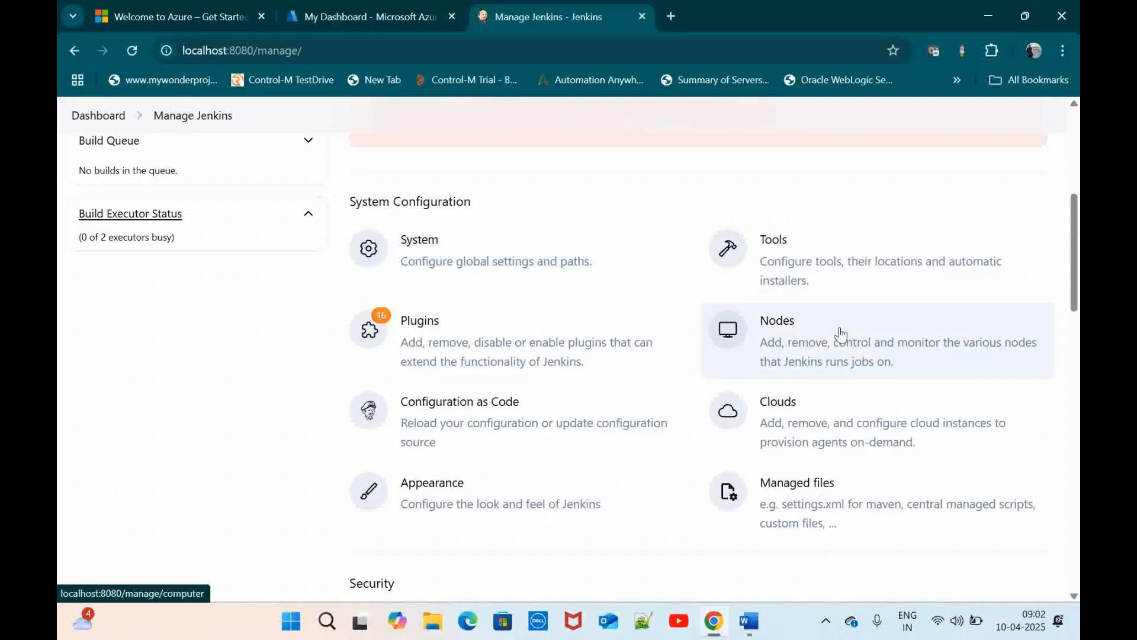
left_click(794, 328)
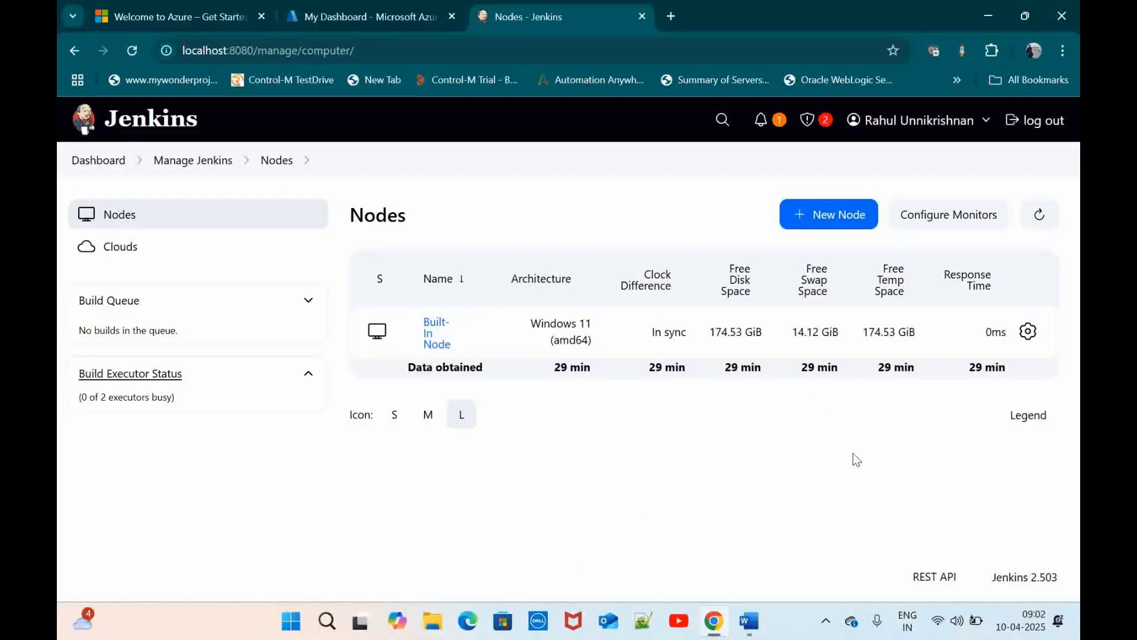
- Create a new permanent agent node named autobotdemonode
left_click(831, 223)
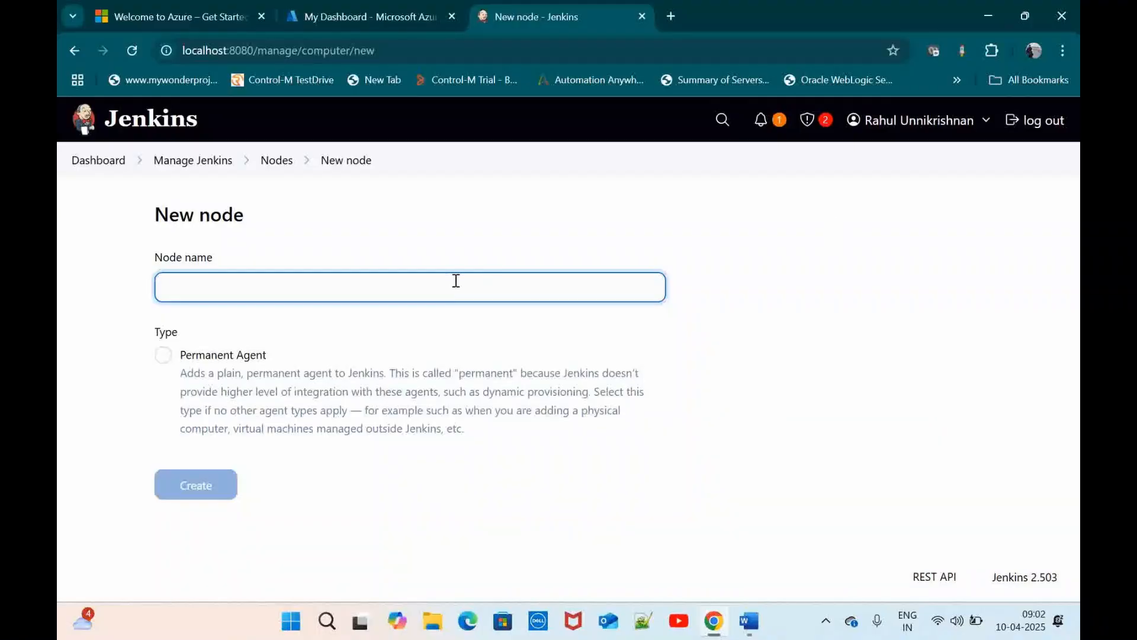
type("autobotdemonode")
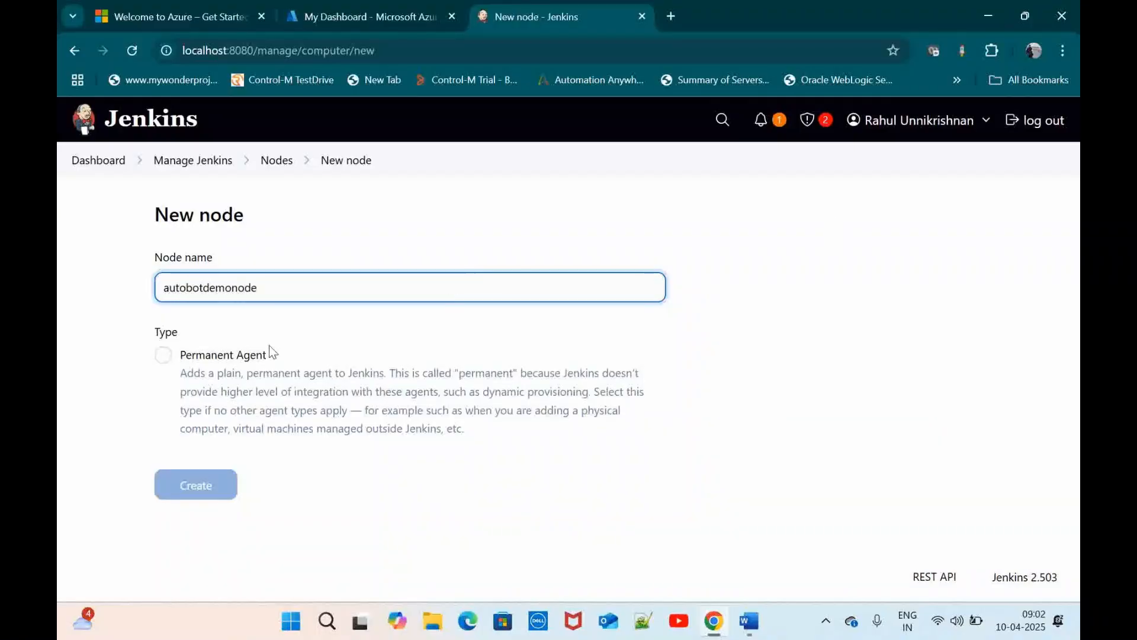
left_click(163, 355)
left_click(192, 481)
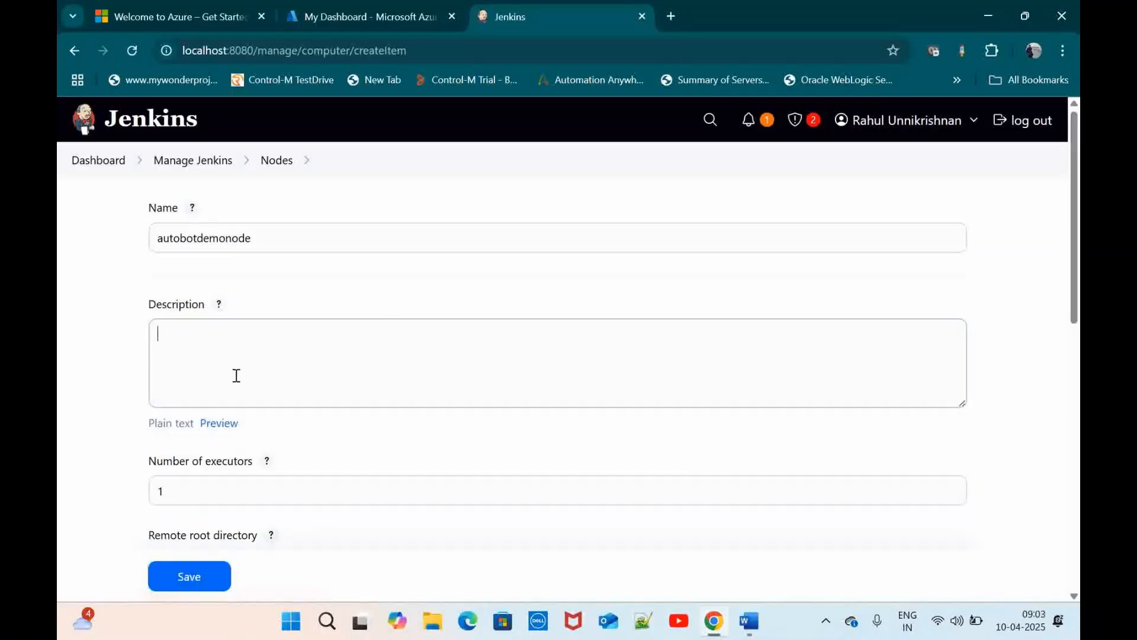
- Describe the node as "This is a slave node for autobot demo" and set its number of executors to 3
left_click(237, 376)
type("This is a sla")
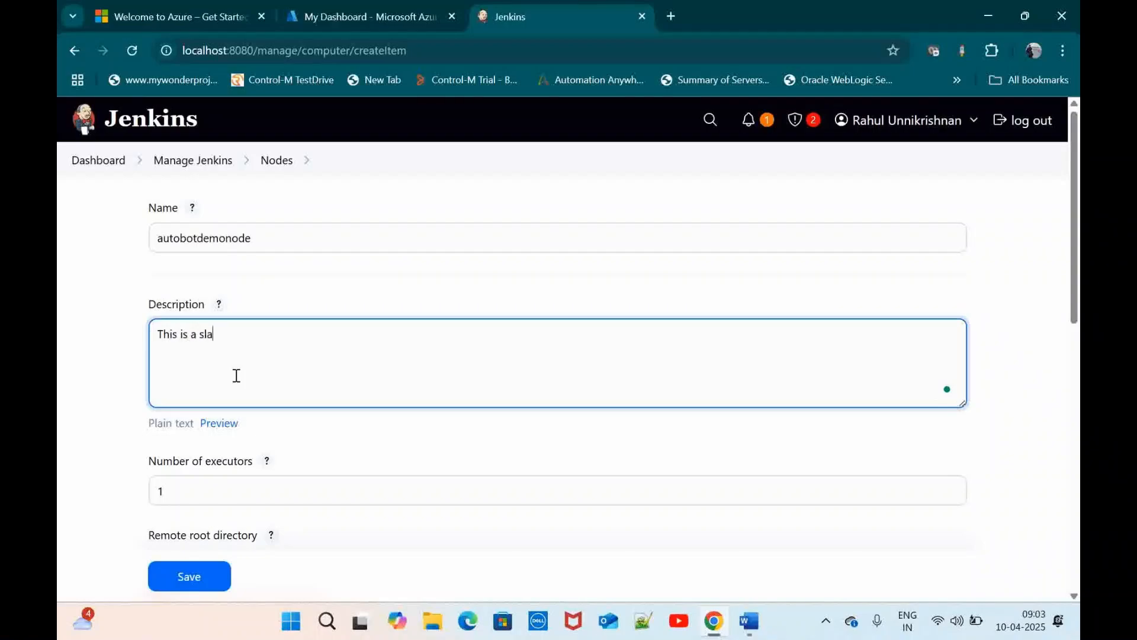
type("ve node for autobot demo")
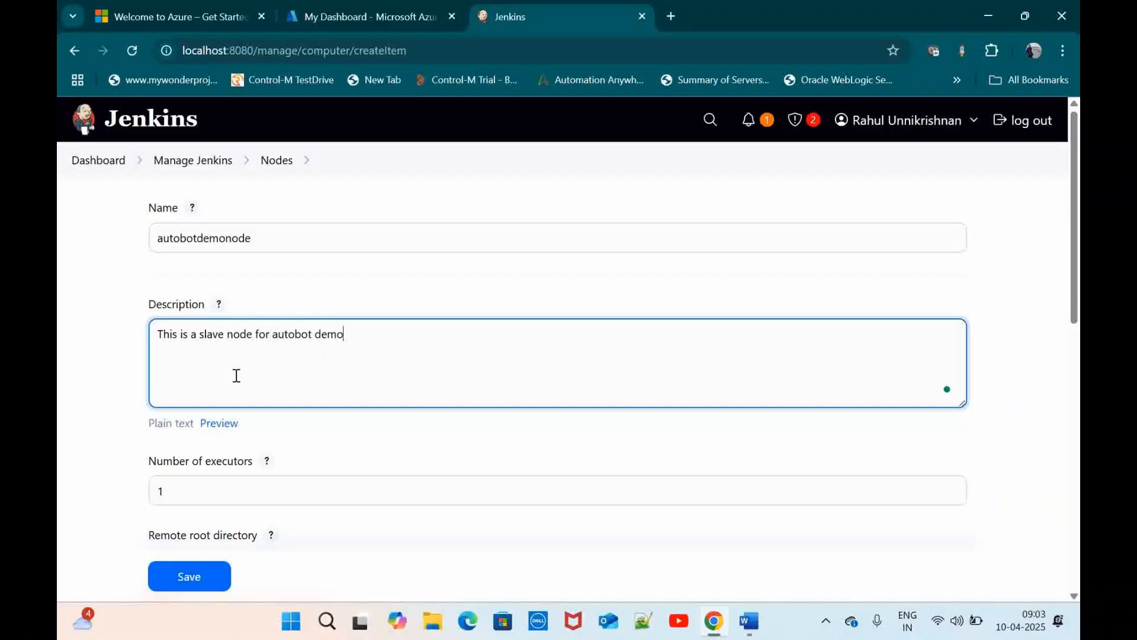
scroll(236, 376, "down", 3)
left_click(205, 283)
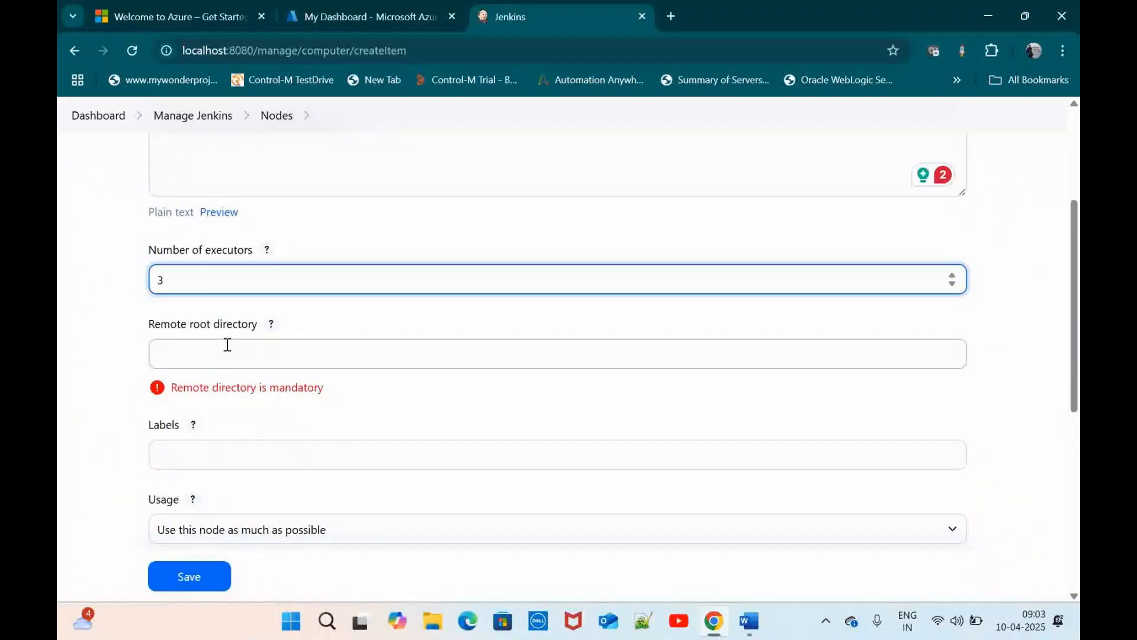
left_click(227, 344)
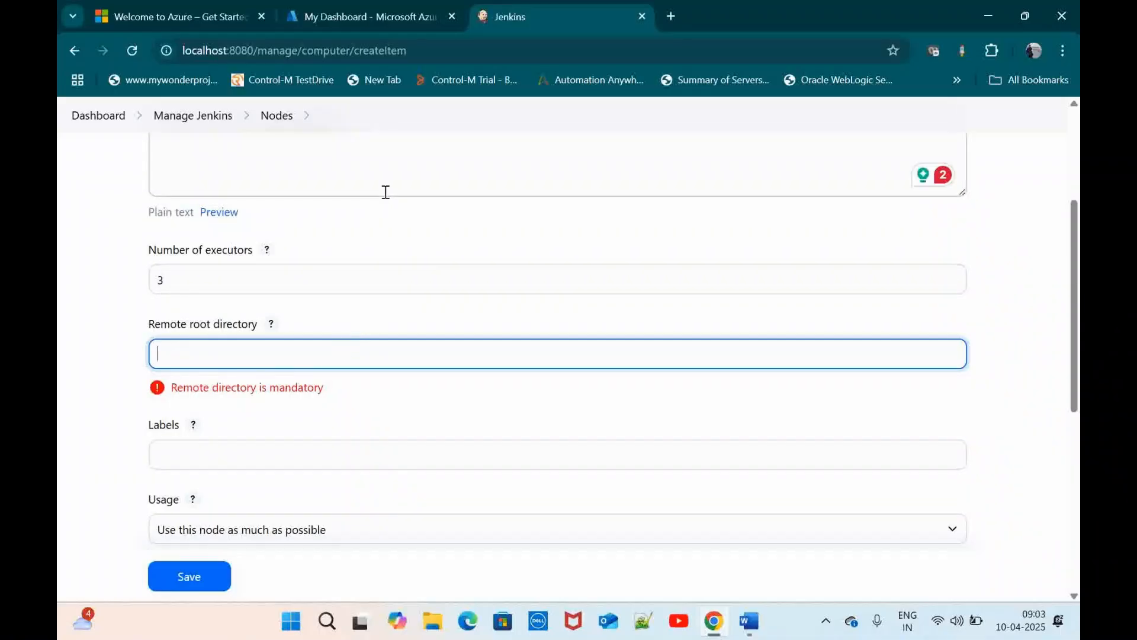
- Switch to the Azure portal and start creating a new Azure virtual machine
left_click(369, 22)
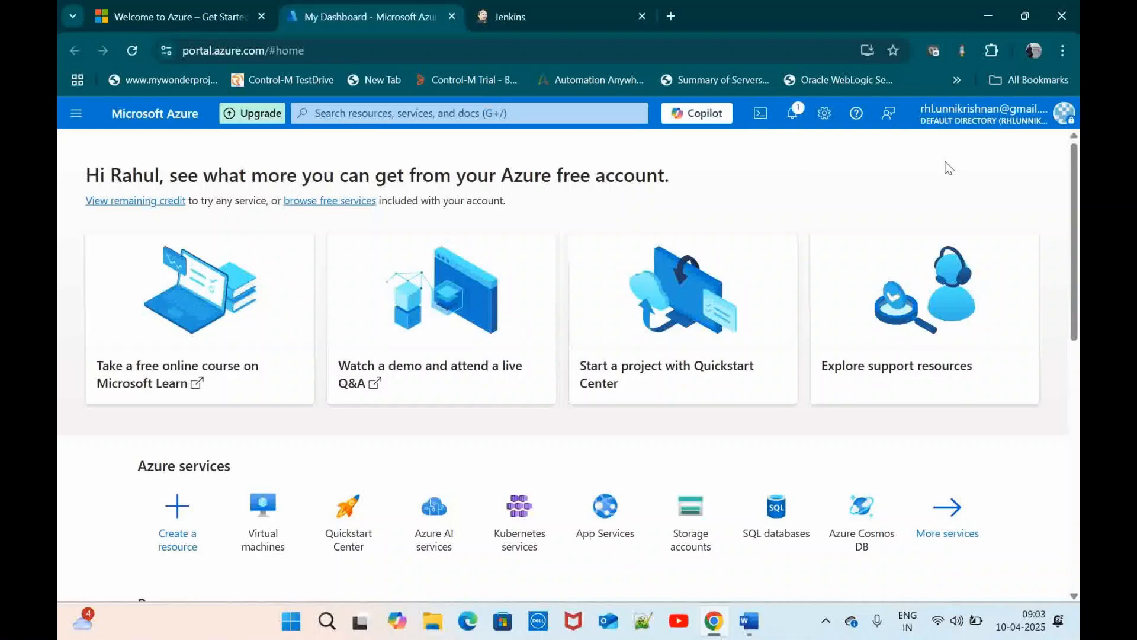
scroll(947, 168, "down", 1)
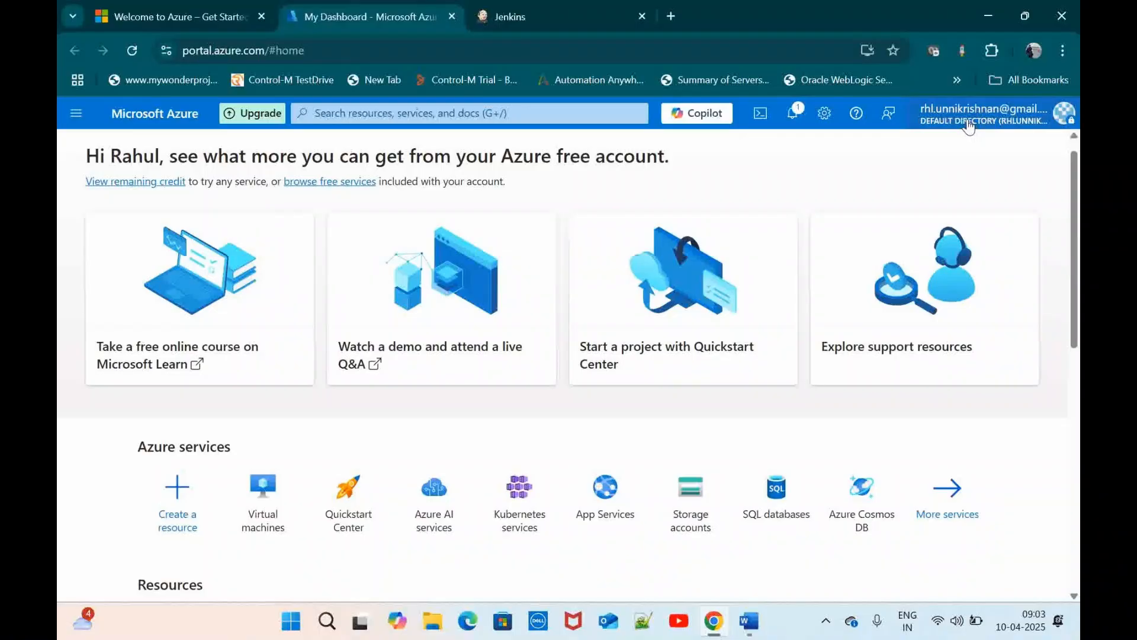
left_click(263, 488)
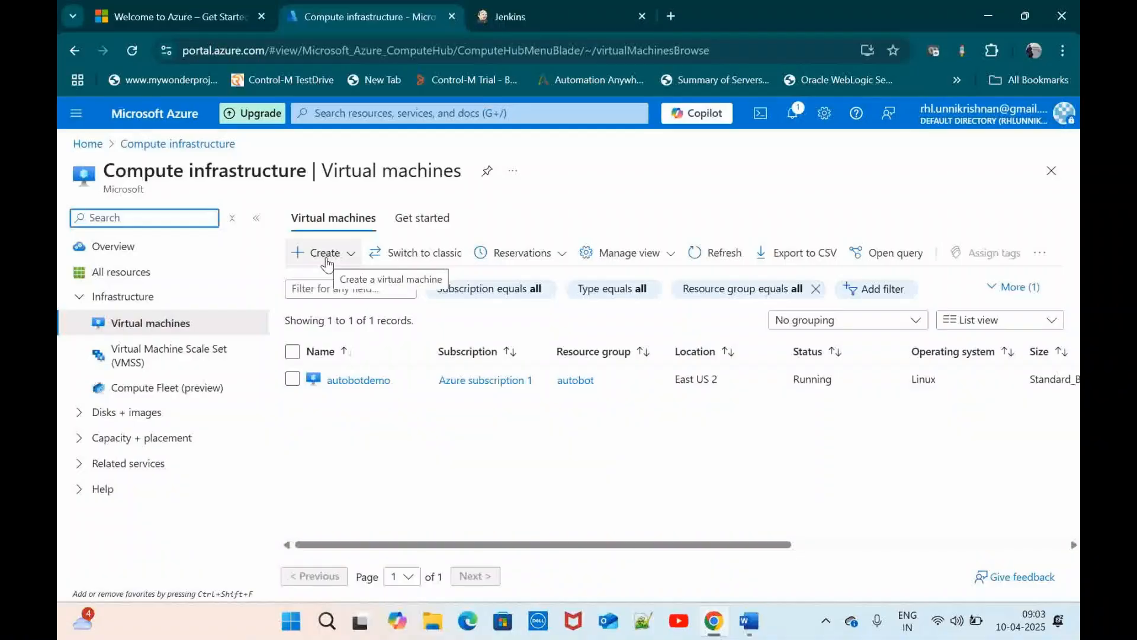
left_click(327, 253)
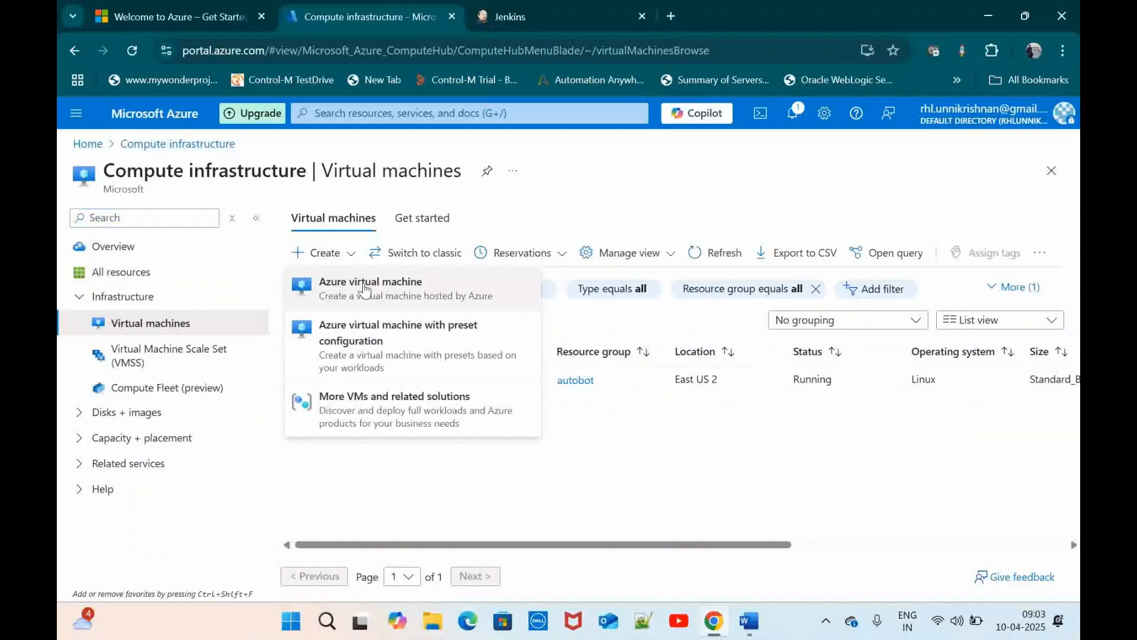
key("Escape")
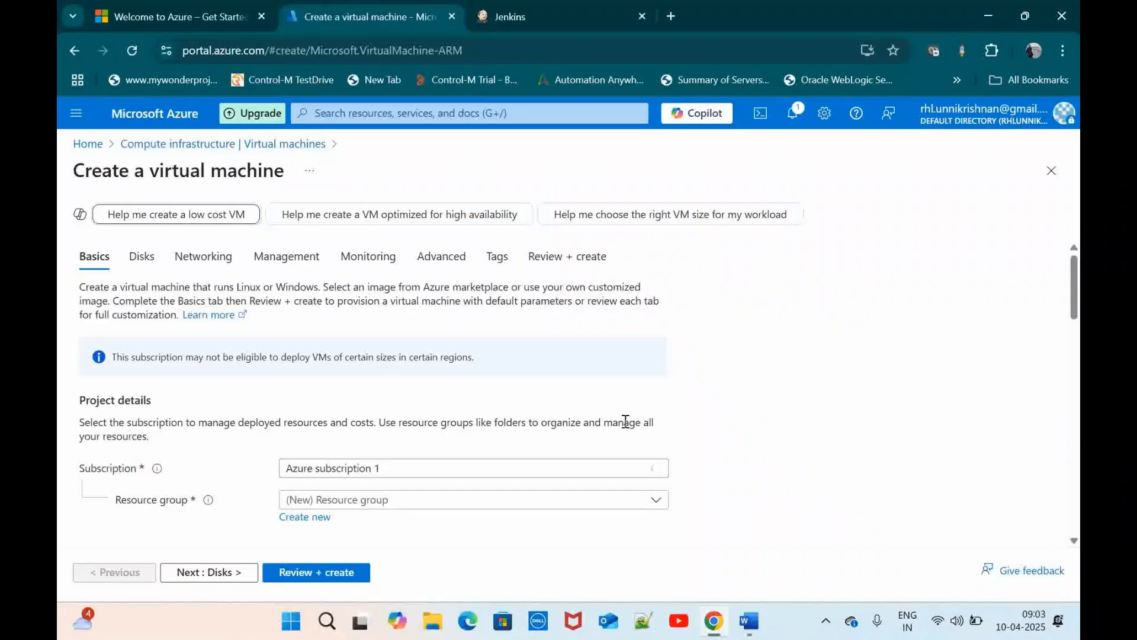
- Assign the virtual machine to the existing resource group autobot and name it demoautobot
scroll(626, 421, "down", 2)
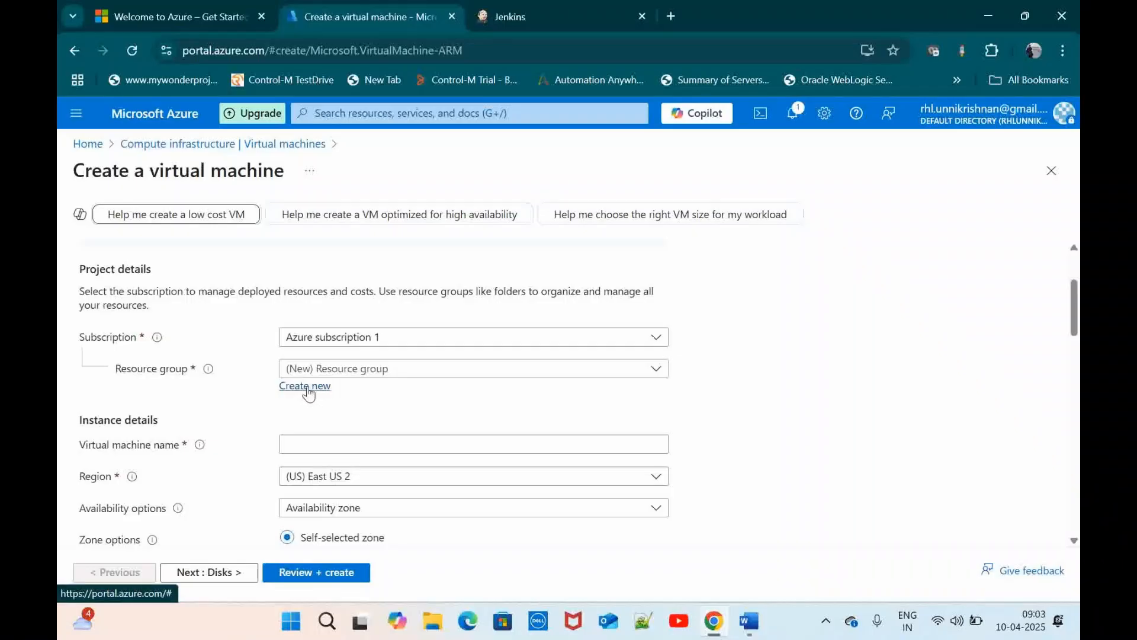
left_click(374, 370)
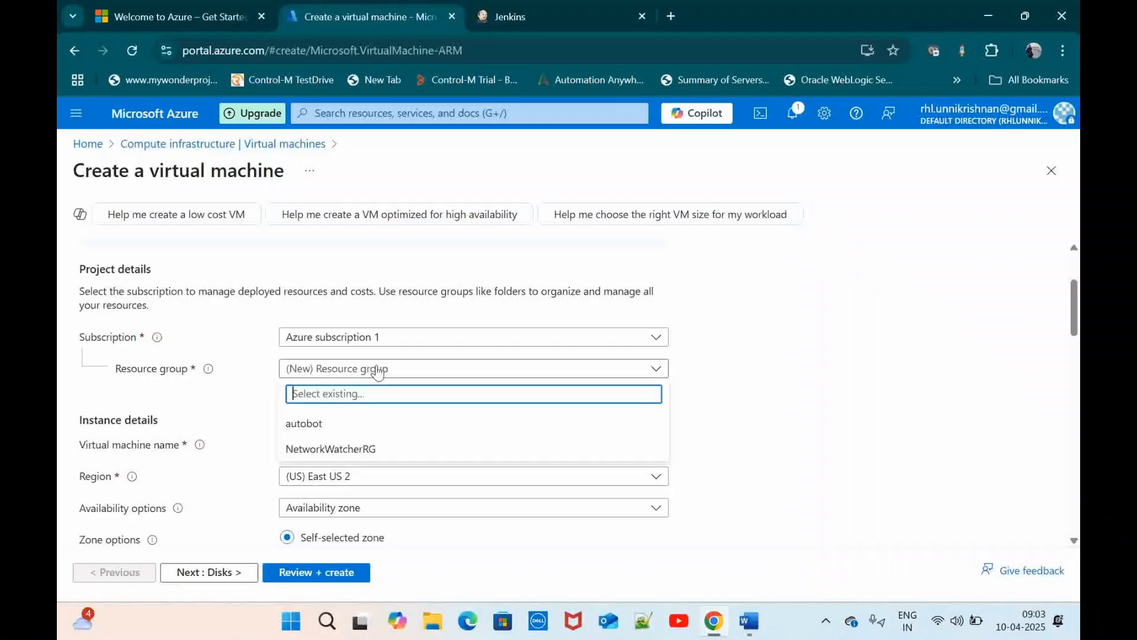
left_click(314, 424)
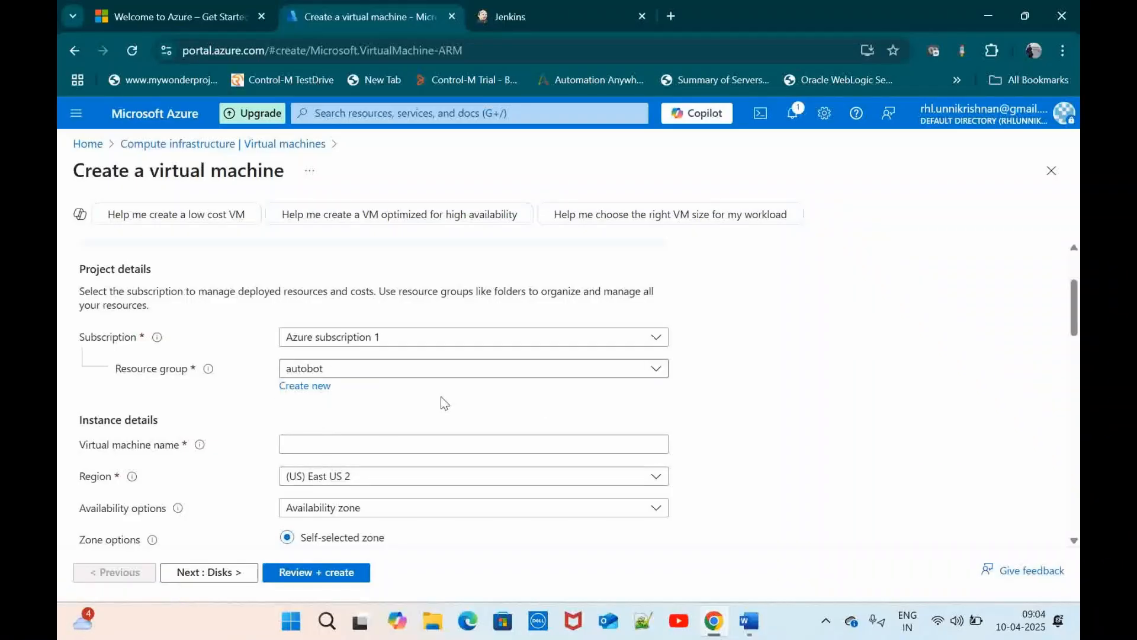
scroll(439, 401, "down", 2)
left_click(335, 340)
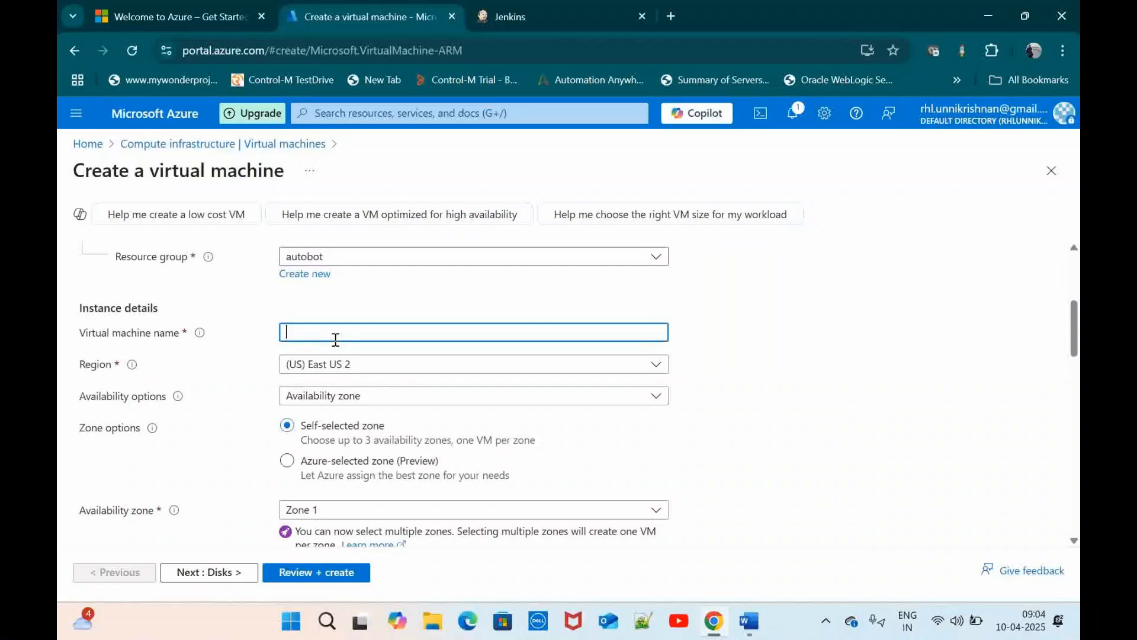
type("demoautobot")
- Examine the region, zone options and the list of selectable availability zones for the virtual machine
scroll(377, 377, "down", 1)
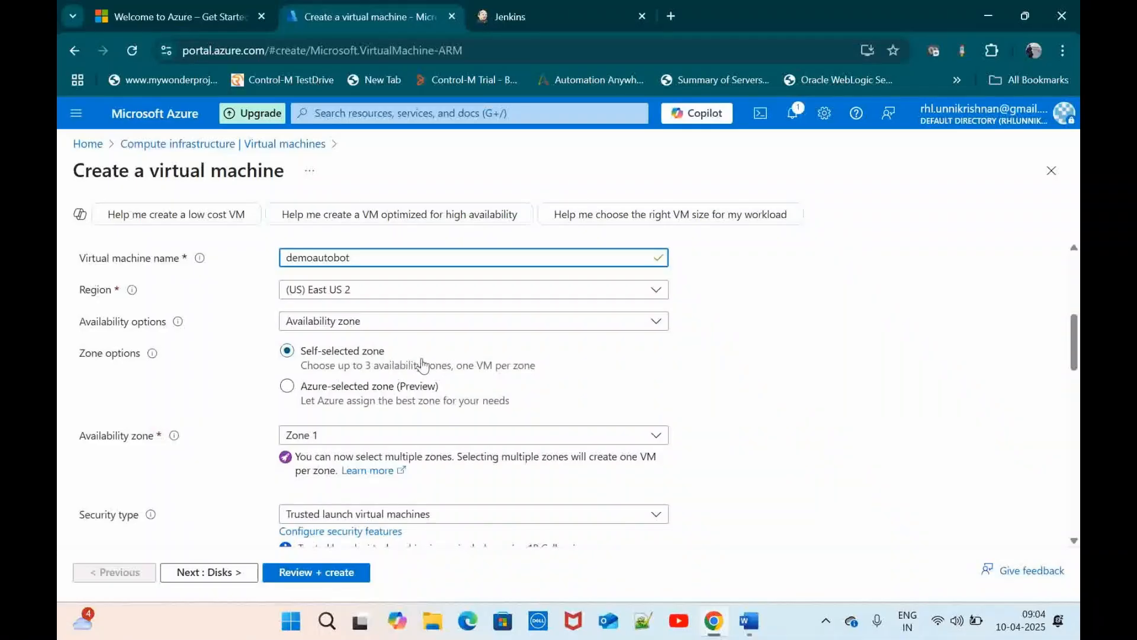
scroll(420, 366, "down", 1)
scroll(510, 358, "down", 2)
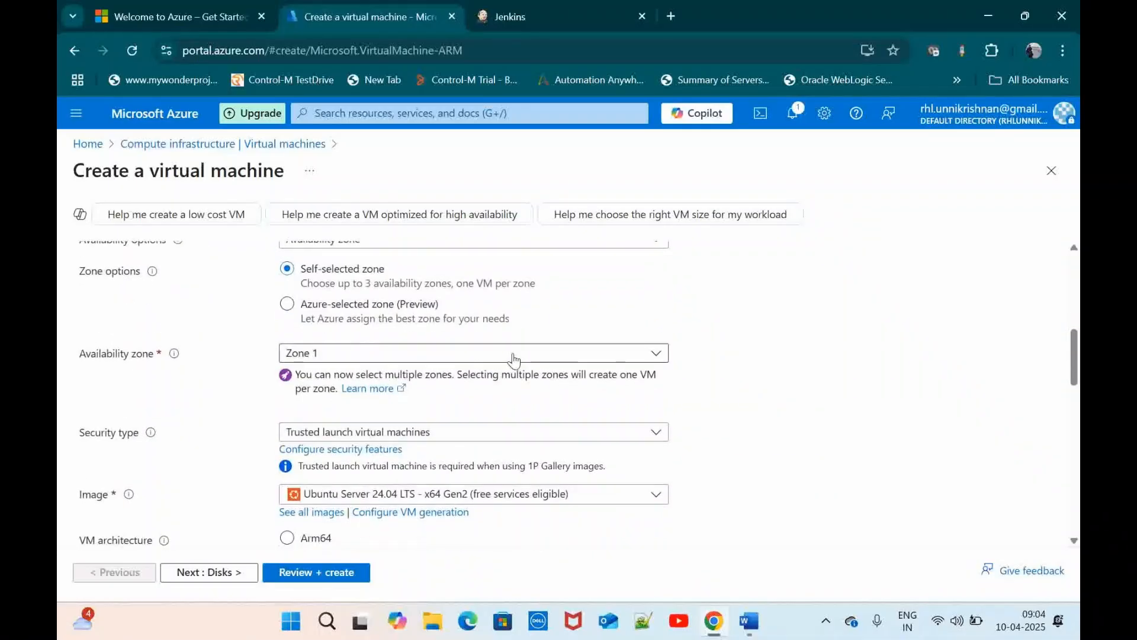
scroll(388, 363, "down", 2)
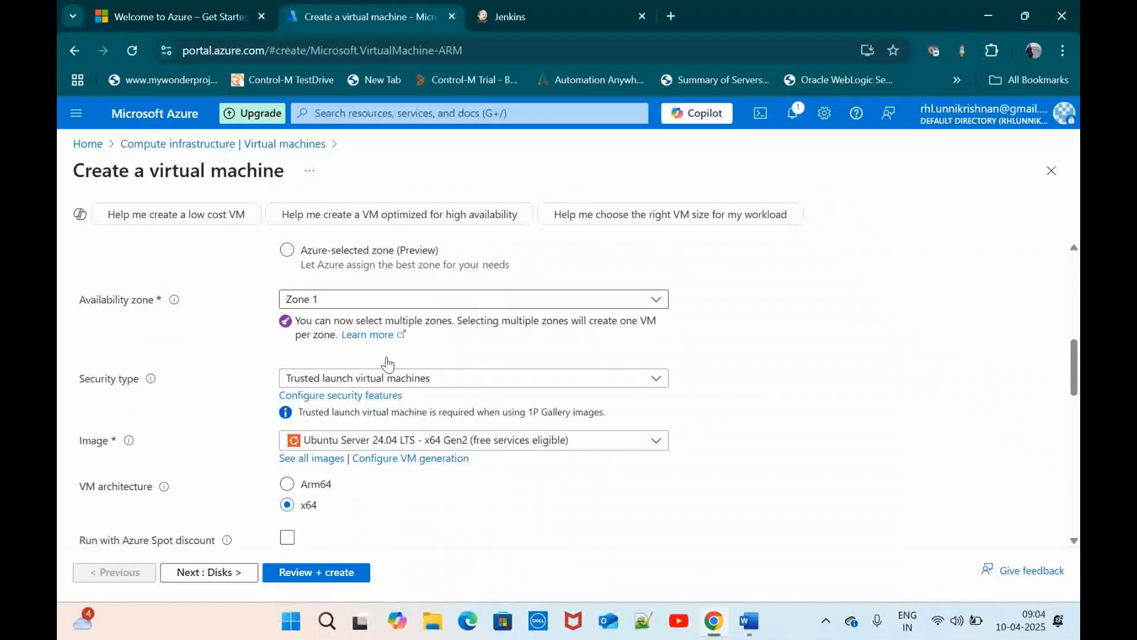
left_click(408, 290)
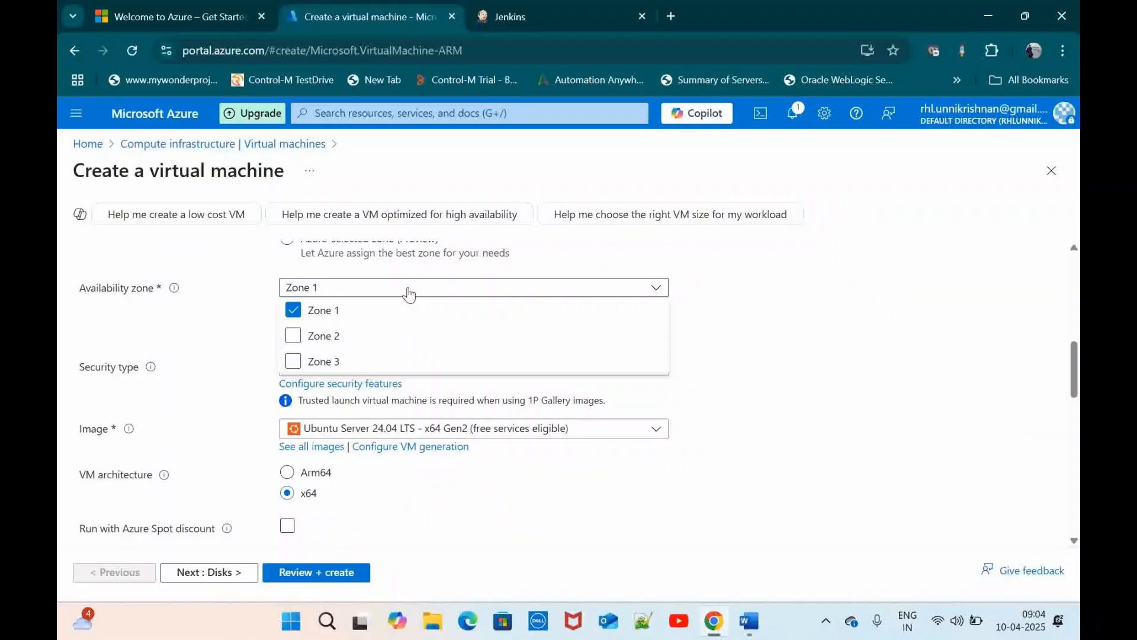
left_click(409, 291)
scroll(485, 335, "down", 2)
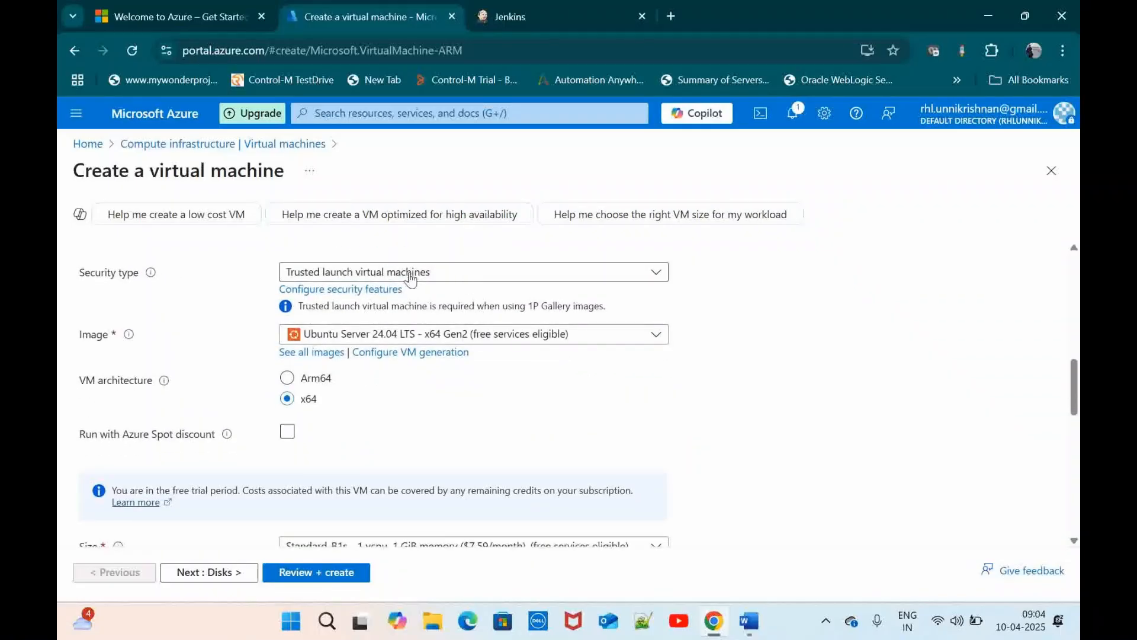
- Browse the operating system images offered for the virtual machine
scroll(422, 343, "down", 1)
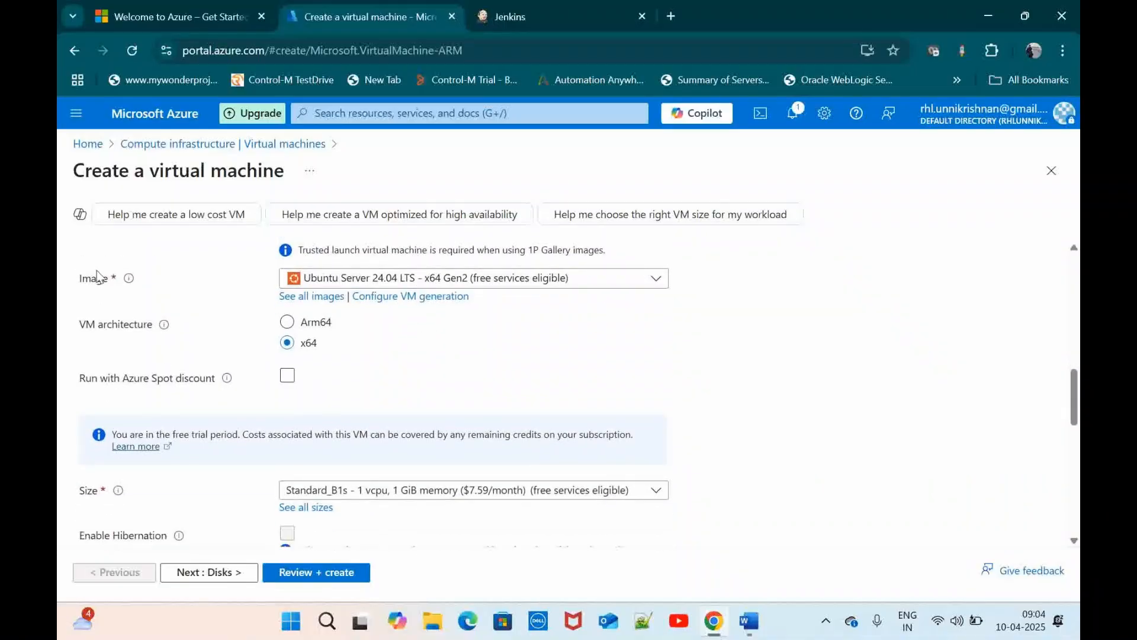
left_click(415, 282)
scroll(423, 396, "down", 3)
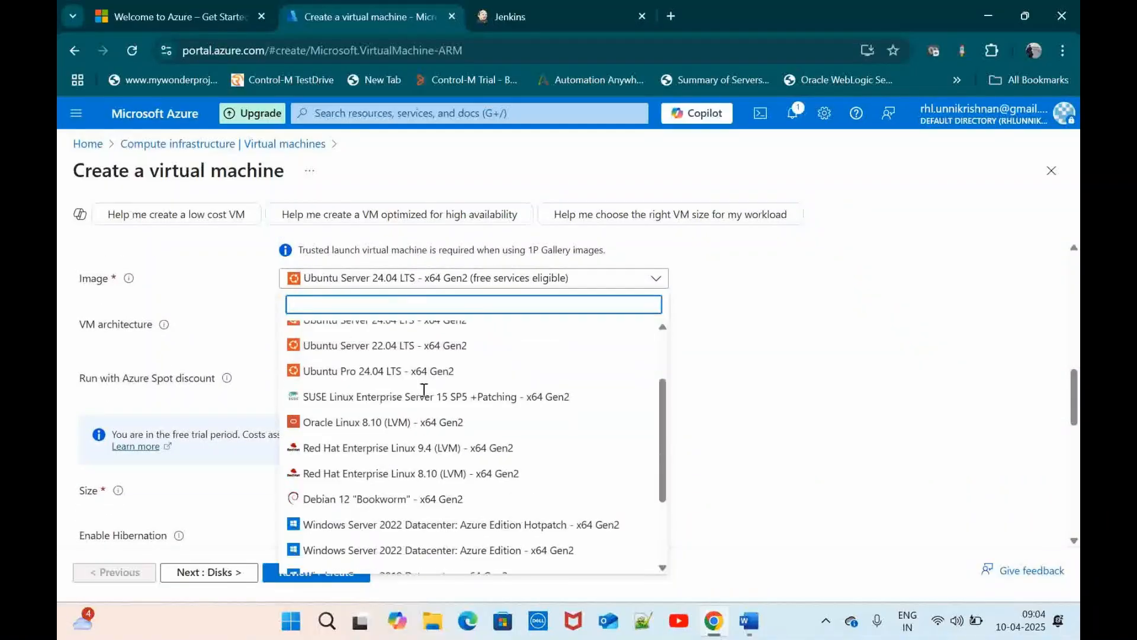
scroll(423, 396, "up", 3)
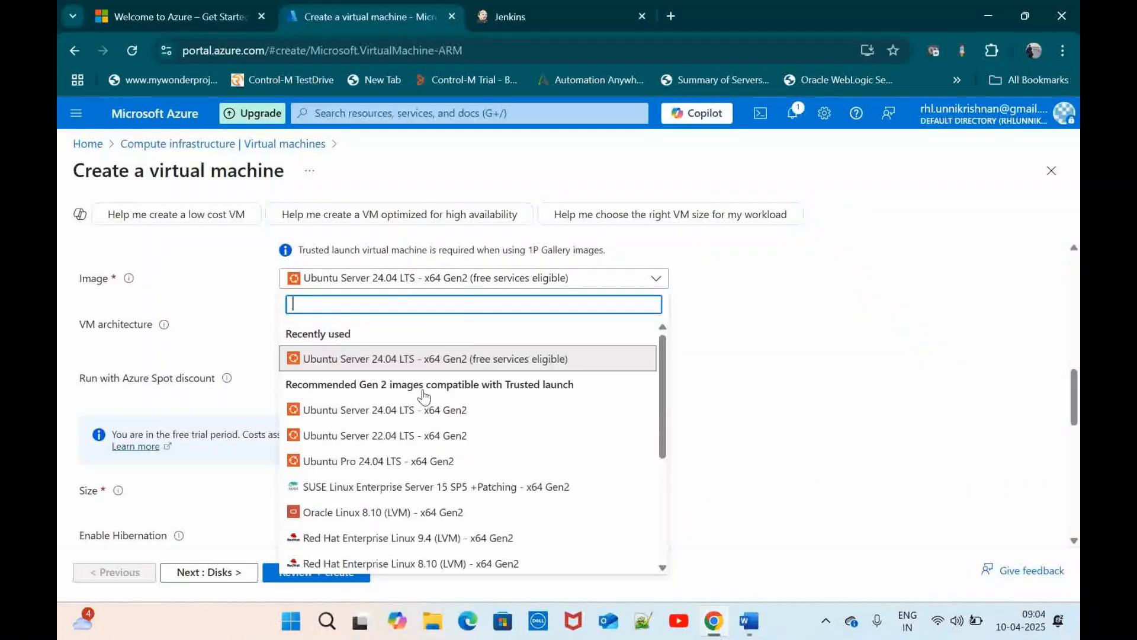
left_click(730, 340)
- Examine the virtual machine's architecture, Azure Spot discount, size and hibernation settings
scroll(275, 343, "down", 1)
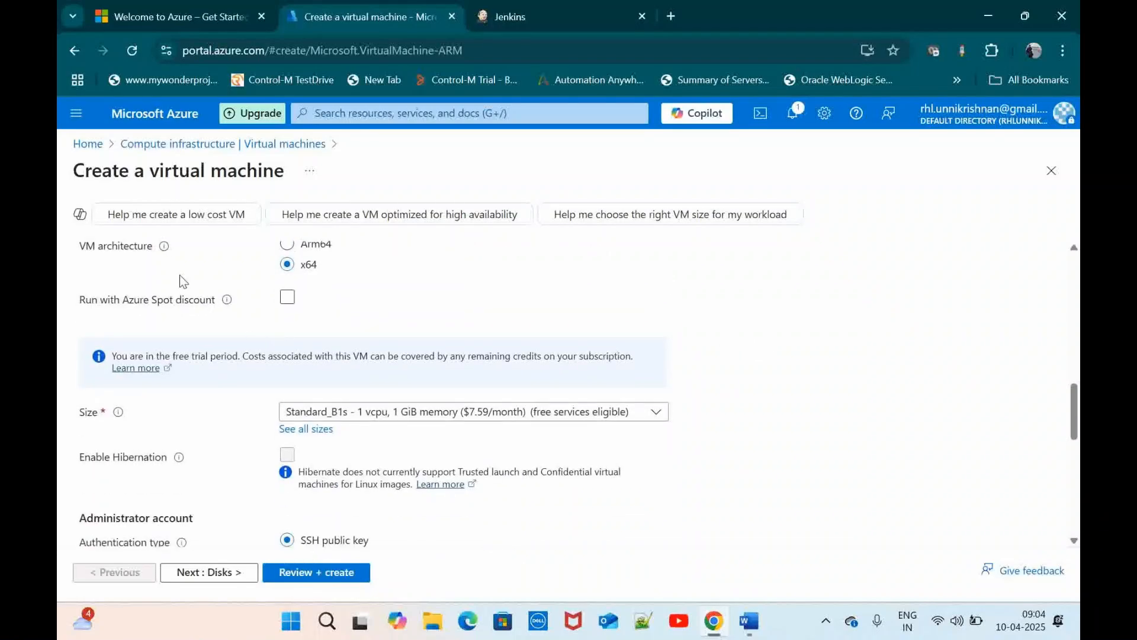
scroll(389, 275, "down", 1)
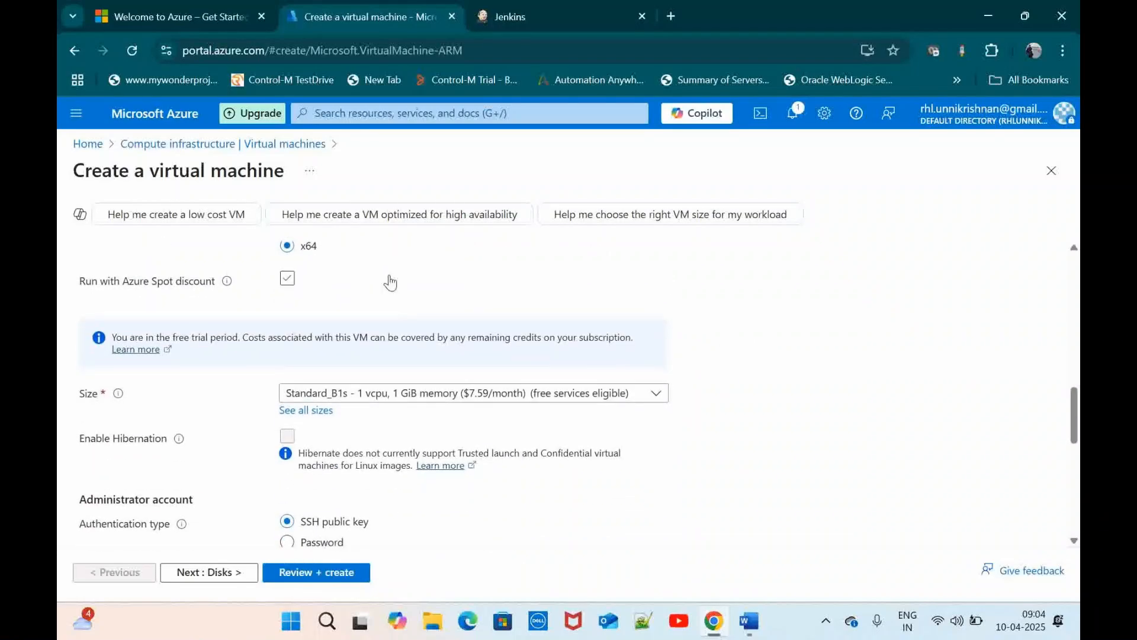
scroll(389, 275, "down", 1)
scroll(389, 275, "up", 2)
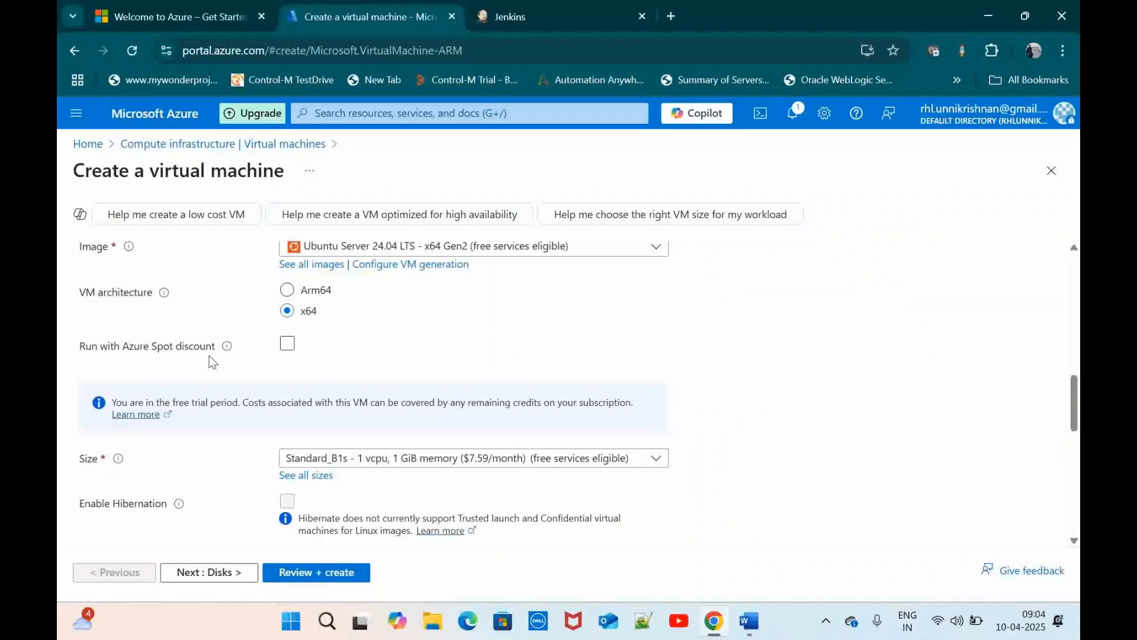
left_click(287, 343)
scroll(425, 351, "down", 1)
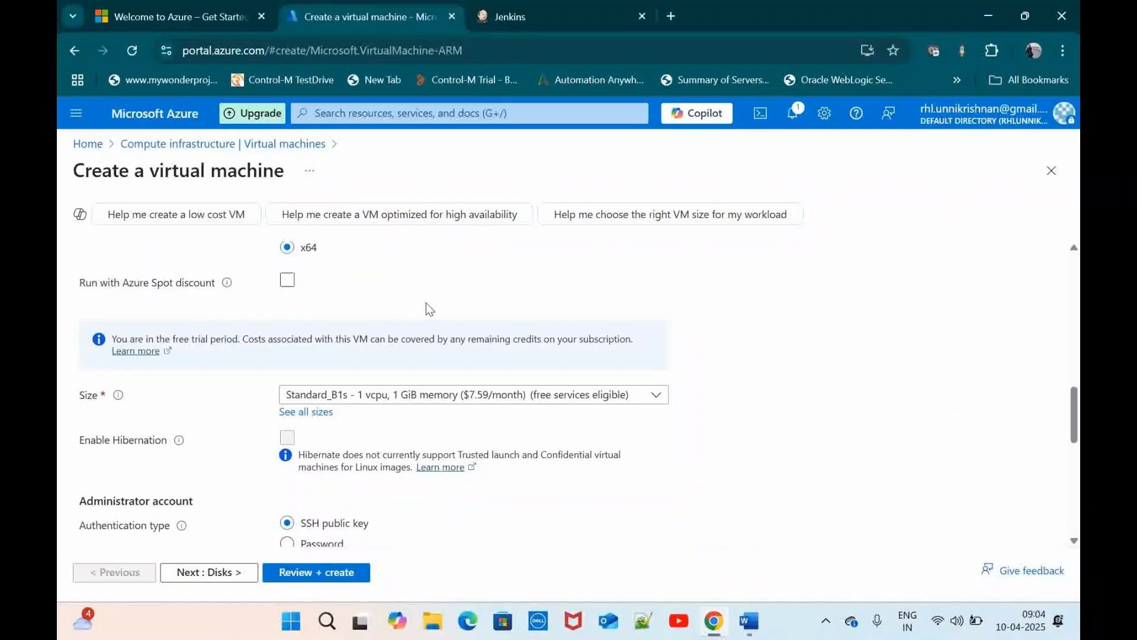
scroll(426, 305, "down", 1)
scroll(427, 301, "down", 2)
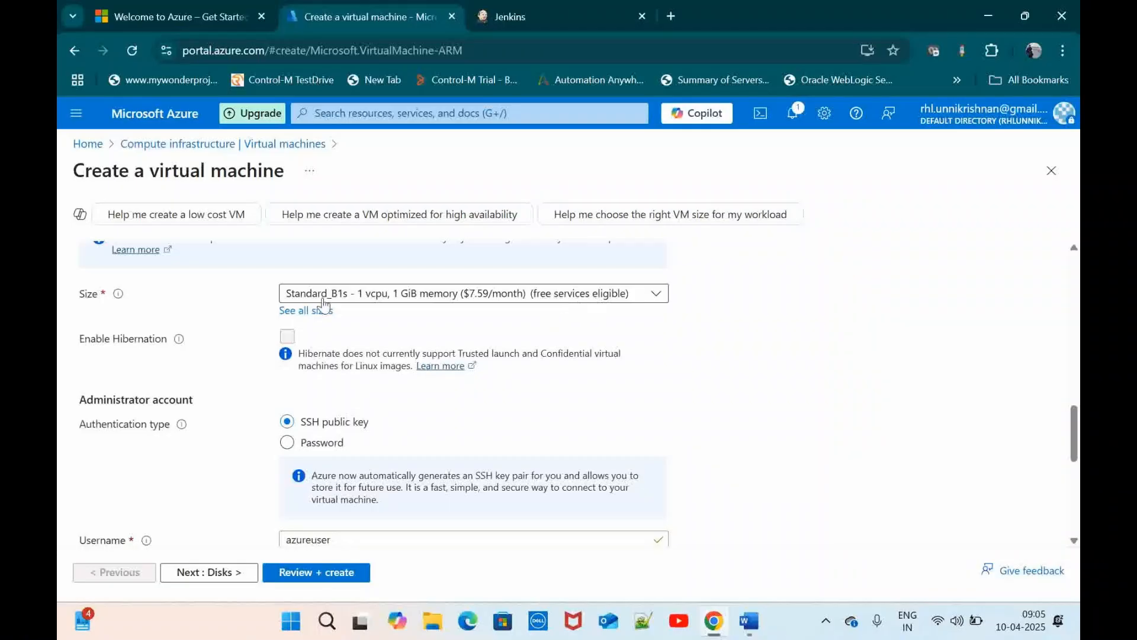
scroll(459, 366, "down", 1)
scroll(464, 367, "down", 1)
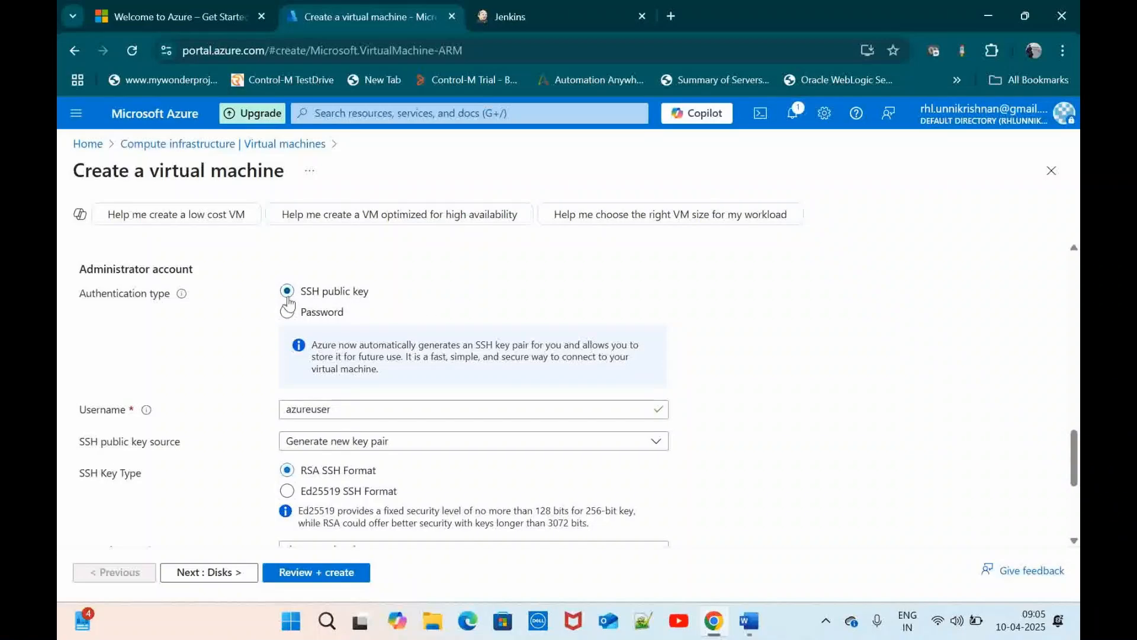
- Examine the administrator username, SSH key source, key type, key pair name and inbound port settings of the new virtual machine
scroll(453, 317, "down", 2)
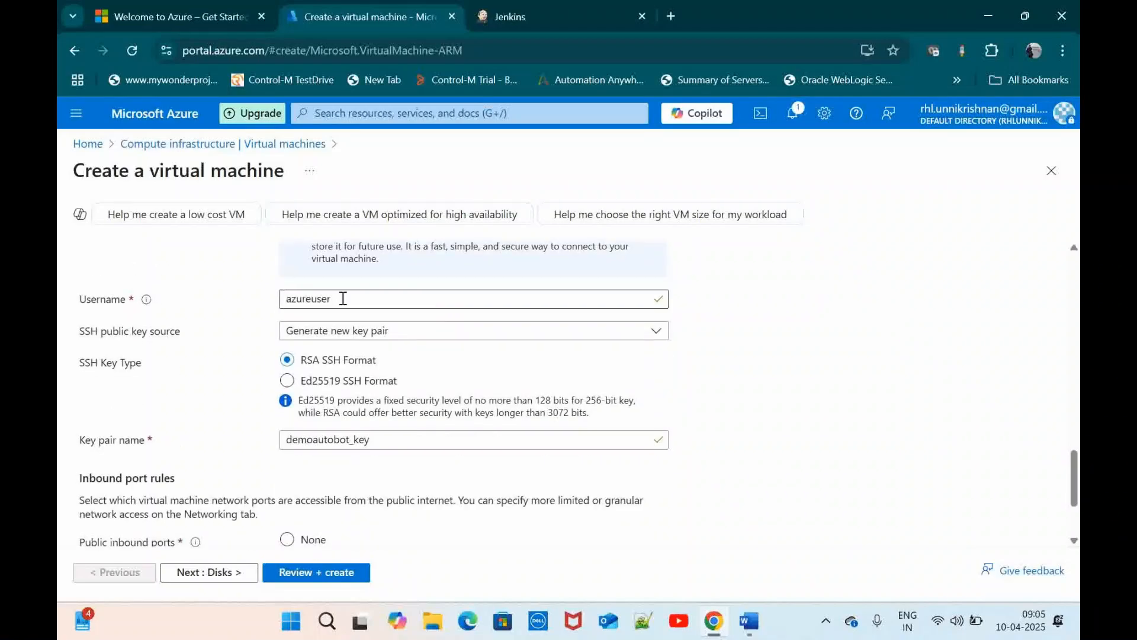
left_click_drag(343, 301, 268, 295)
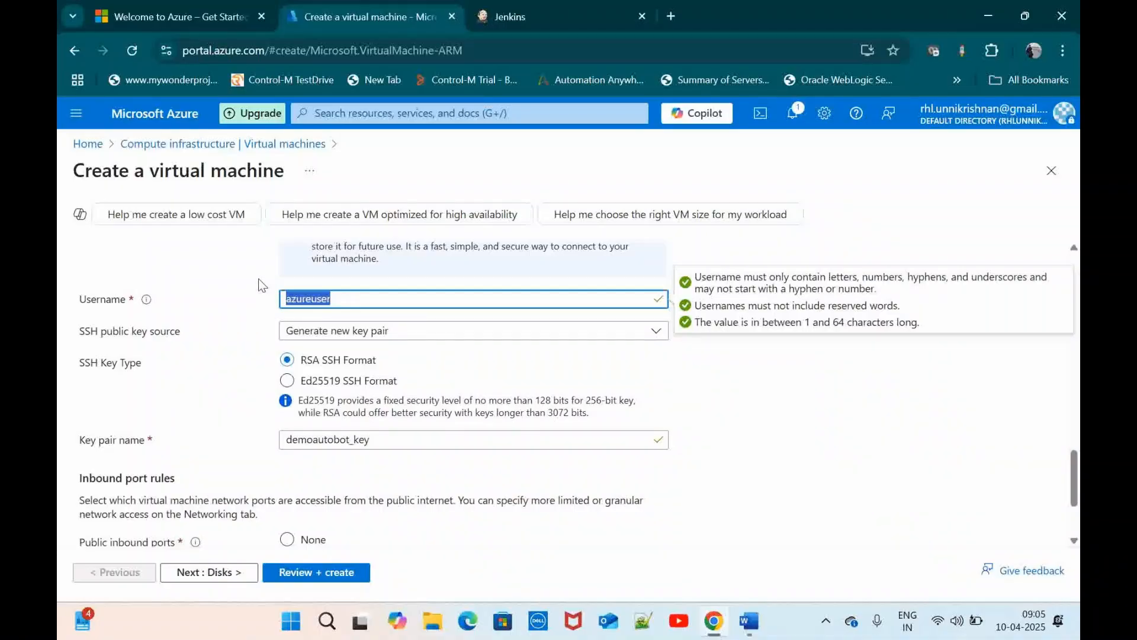
left_click(259, 285)
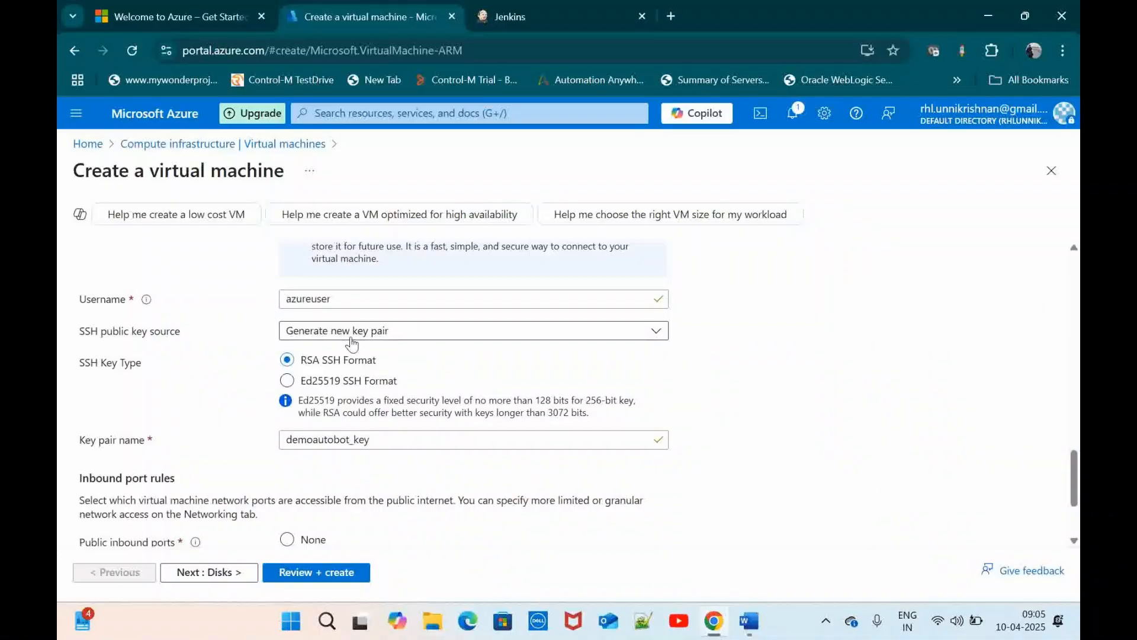
scroll(438, 361, "down", 1)
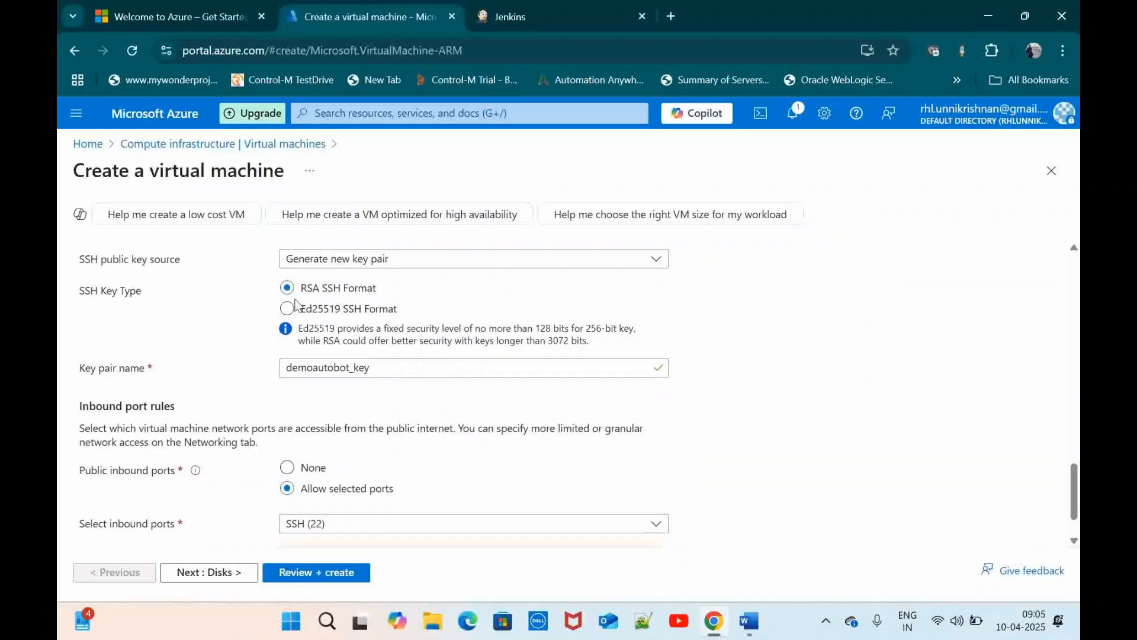
scroll(433, 302, "down", 1)
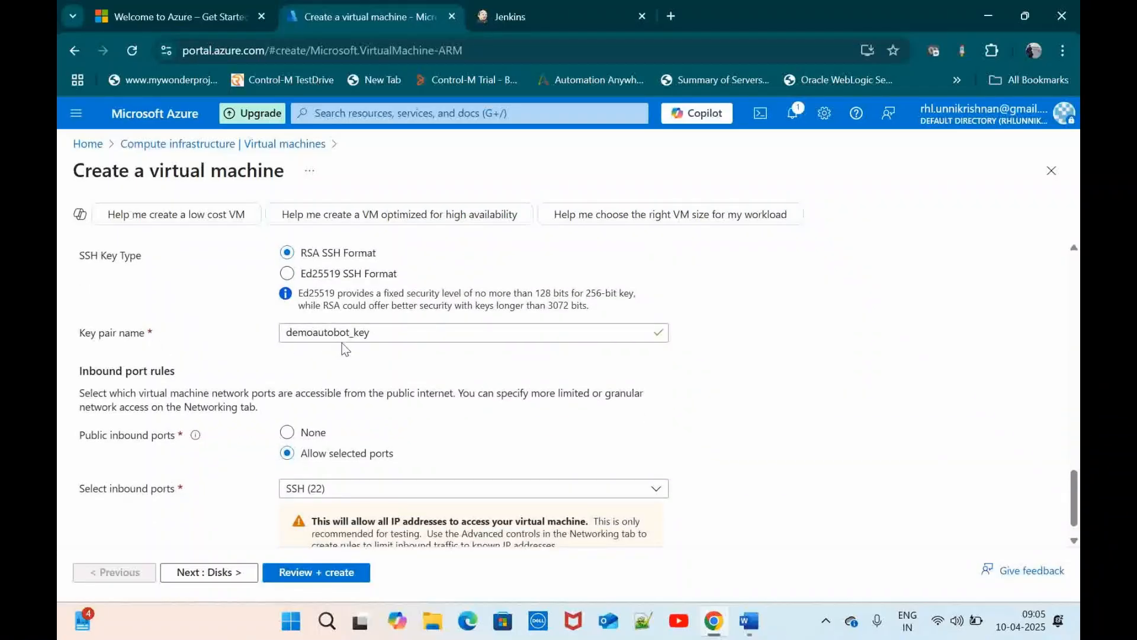
scroll(407, 368, "down", 1)
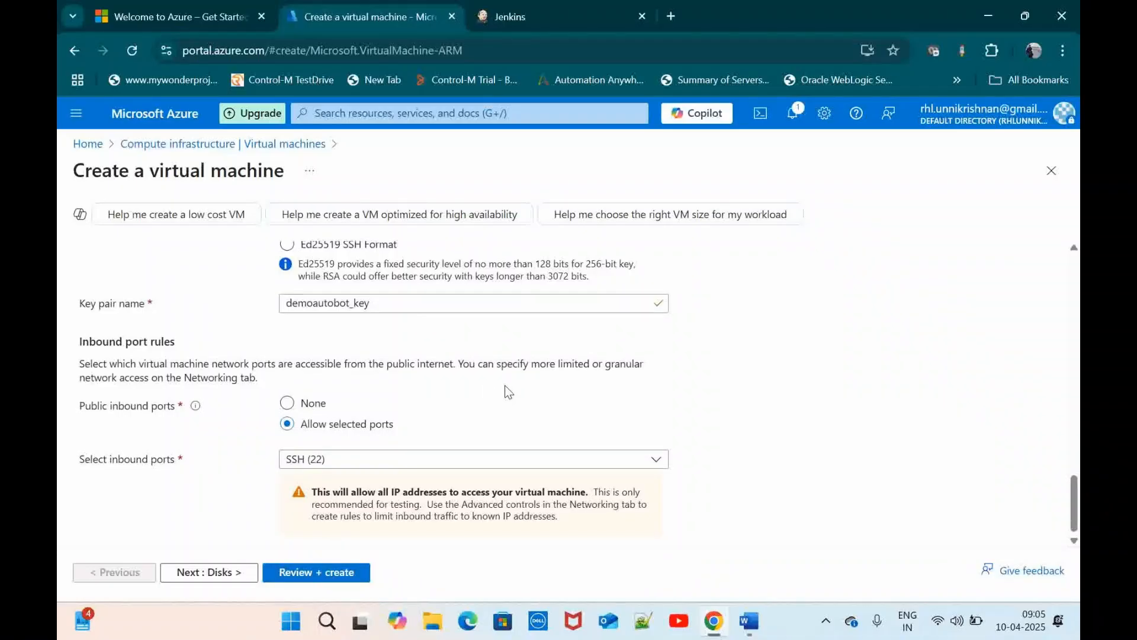
scroll(504, 385, "up", 3)
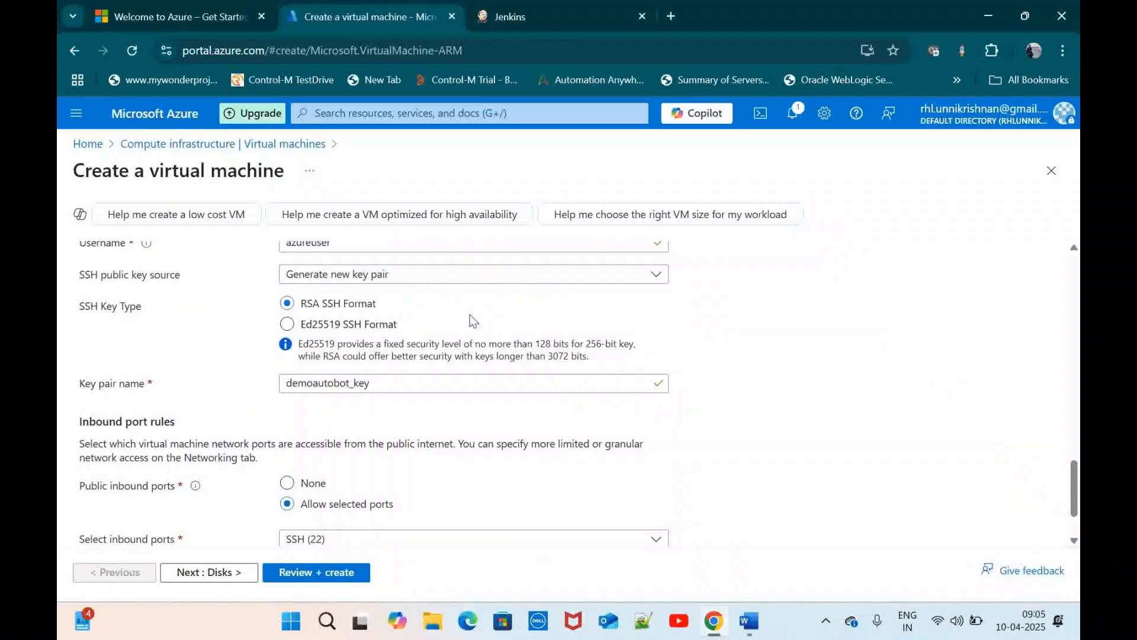
scroll(471, 314, "up", 2)
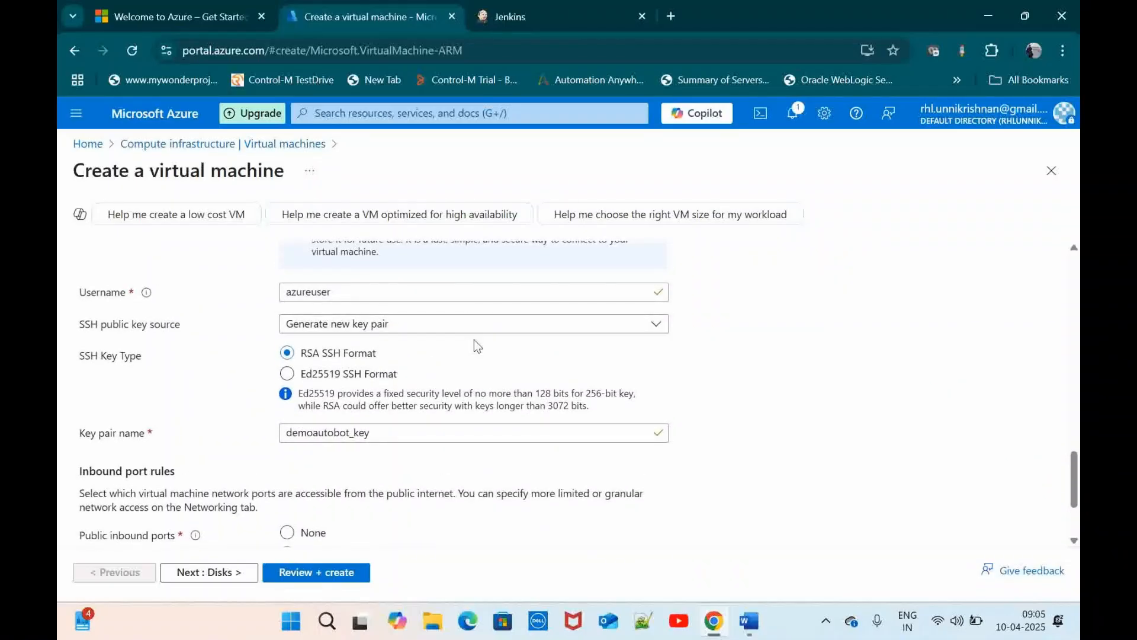
scroll(472, 341, "down", 2)
scroll(477, 346, "up", 1)
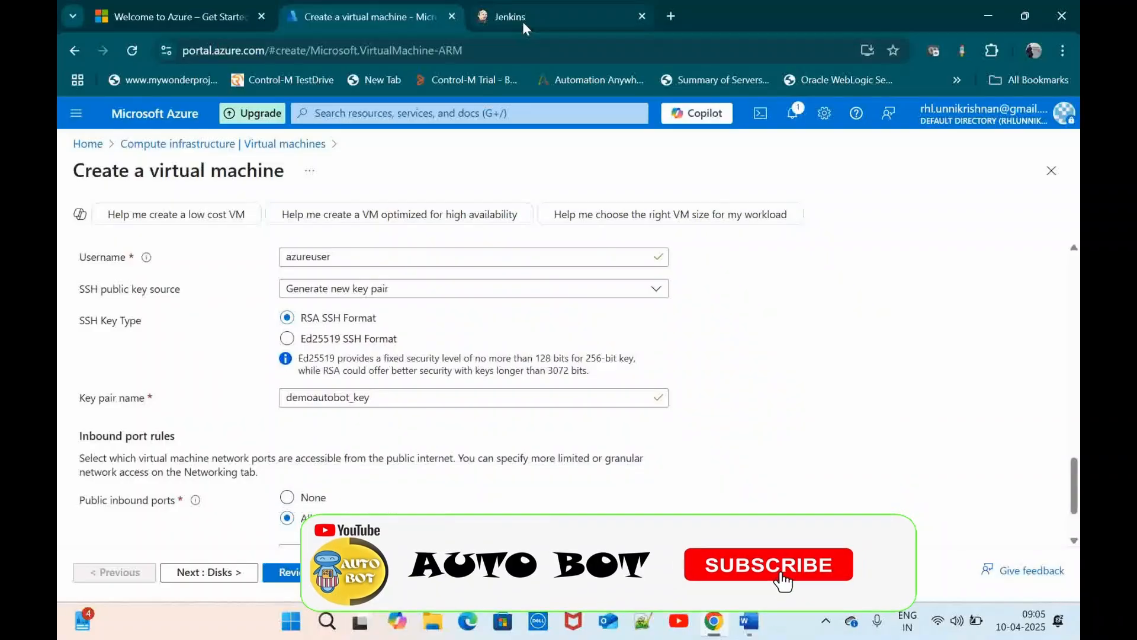
scroll(700, 443, "down", 2)
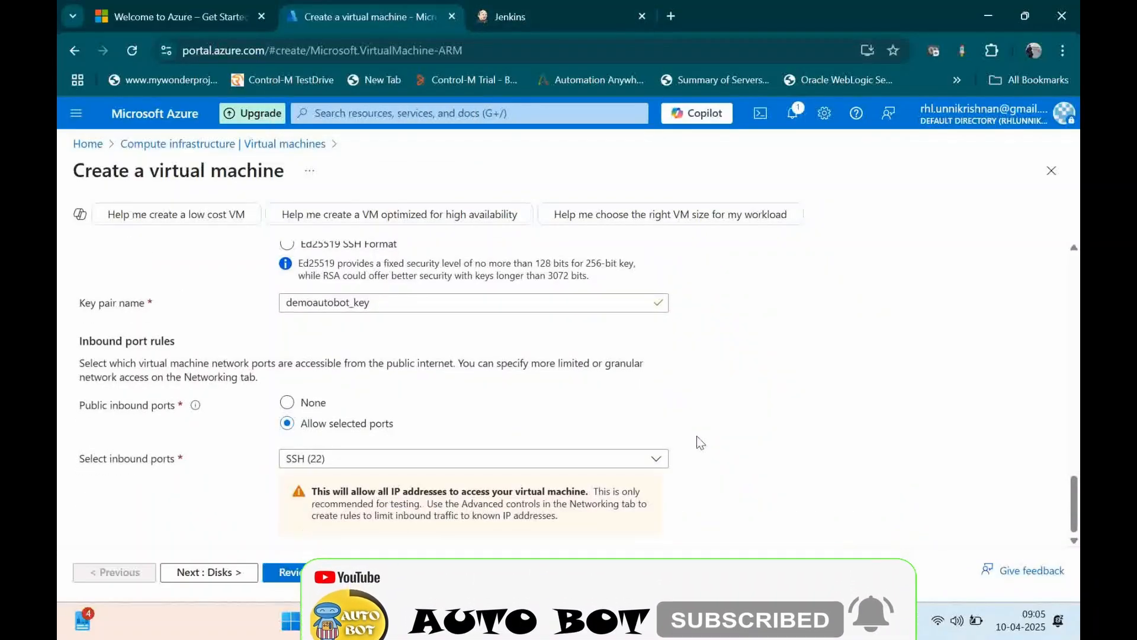
scroll(700, 443, "up", 10)
scroll(701, 443, "up", 2)
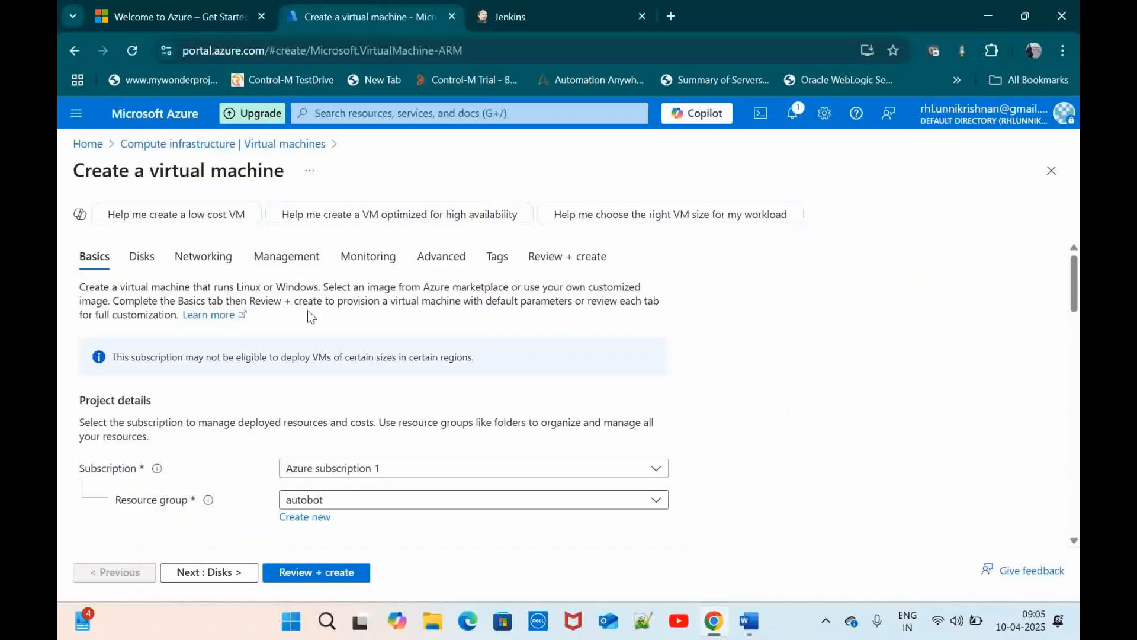
- Discard the unsaved virtual machine form and open the existing autobotdemo virtual machine from the virtual machines list
left_click(225, 146)
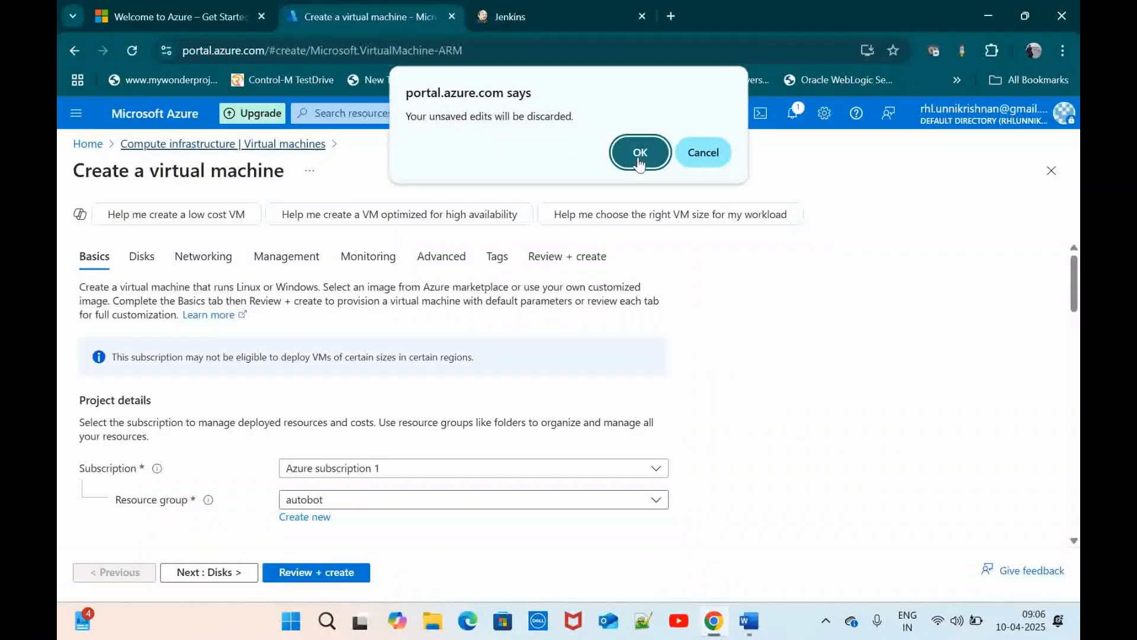
left_click(639, 155)
left_click(359, 380)
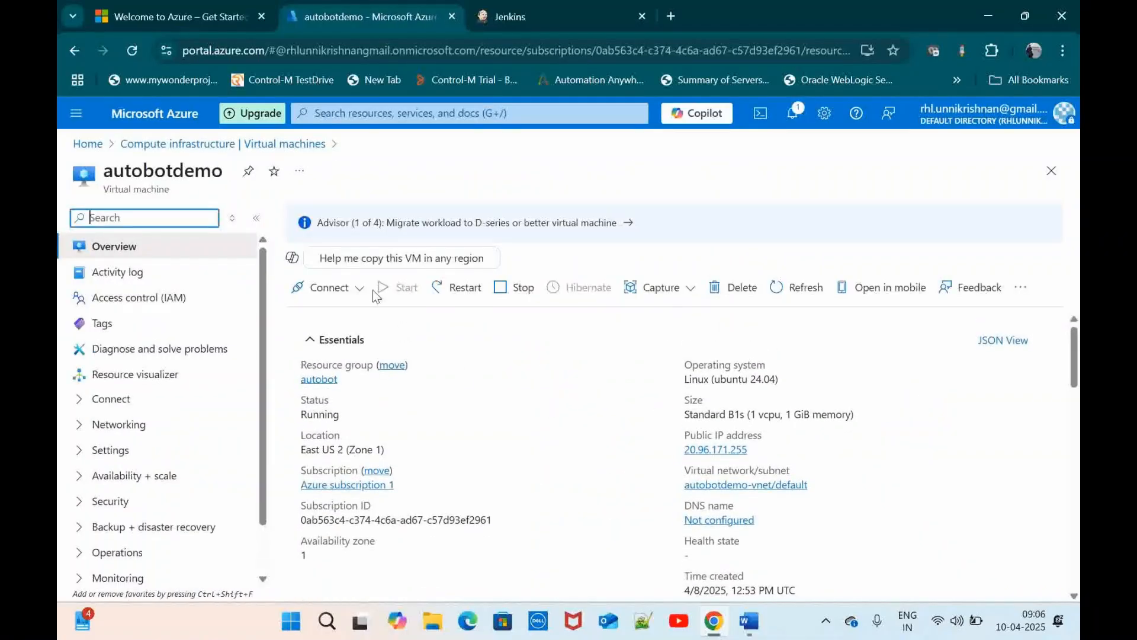
- Open the Native SSH connection instructions for autobotdemo and examine the SSH command and private key steps
left_click(351, 295)
left_click(314, 320)
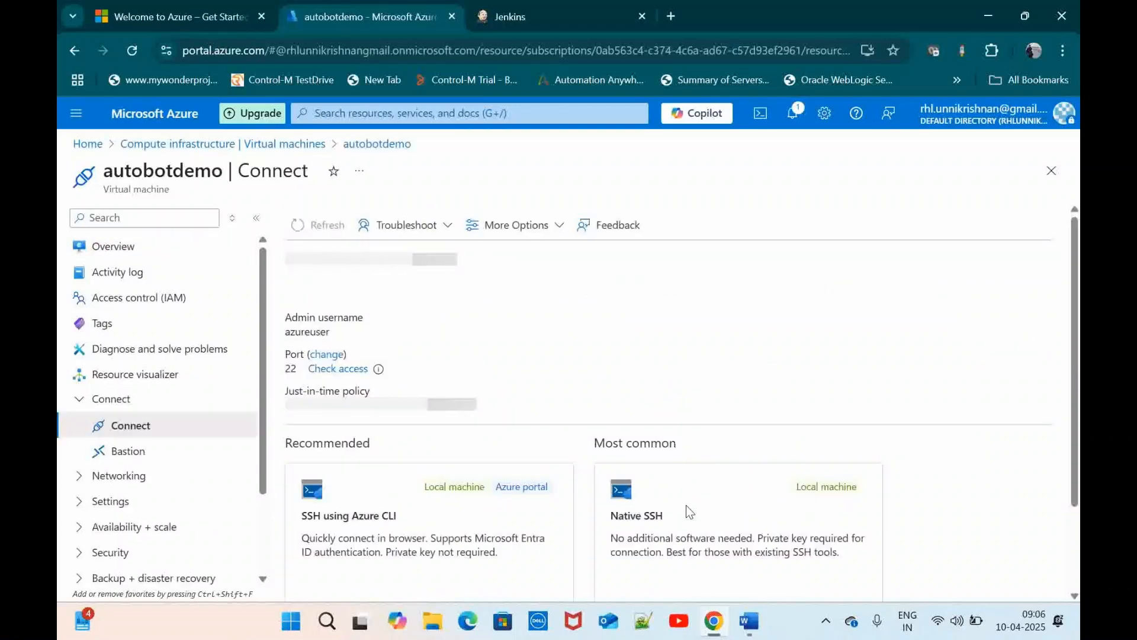
scroll(656, 537, "down", 2)
left_click(654, 540)
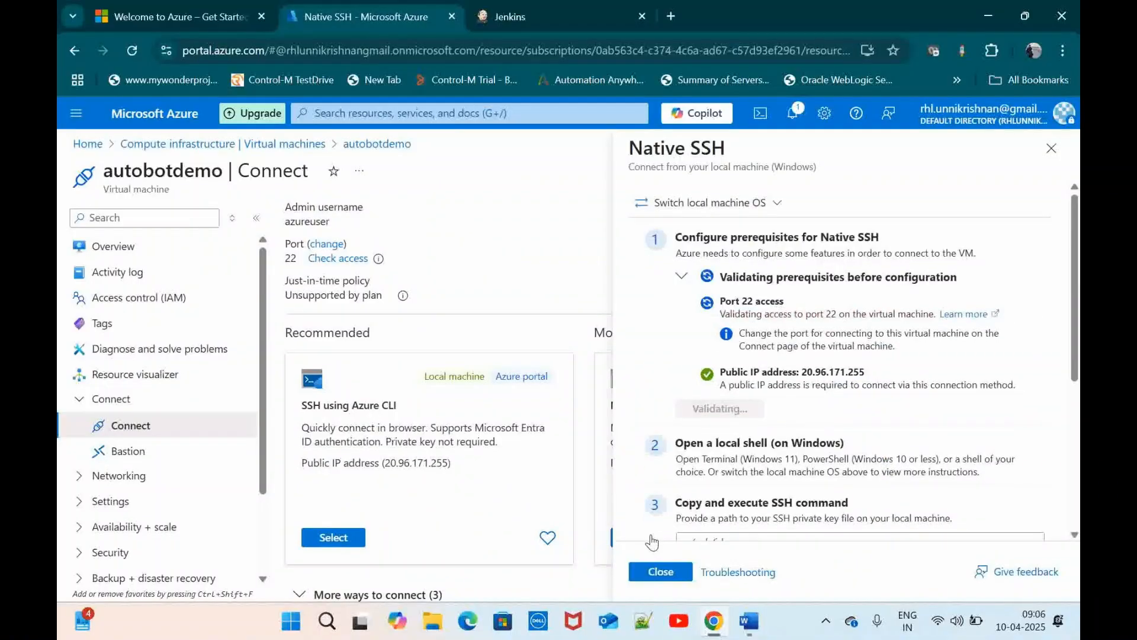
scroll(825, 276, "down", 3)
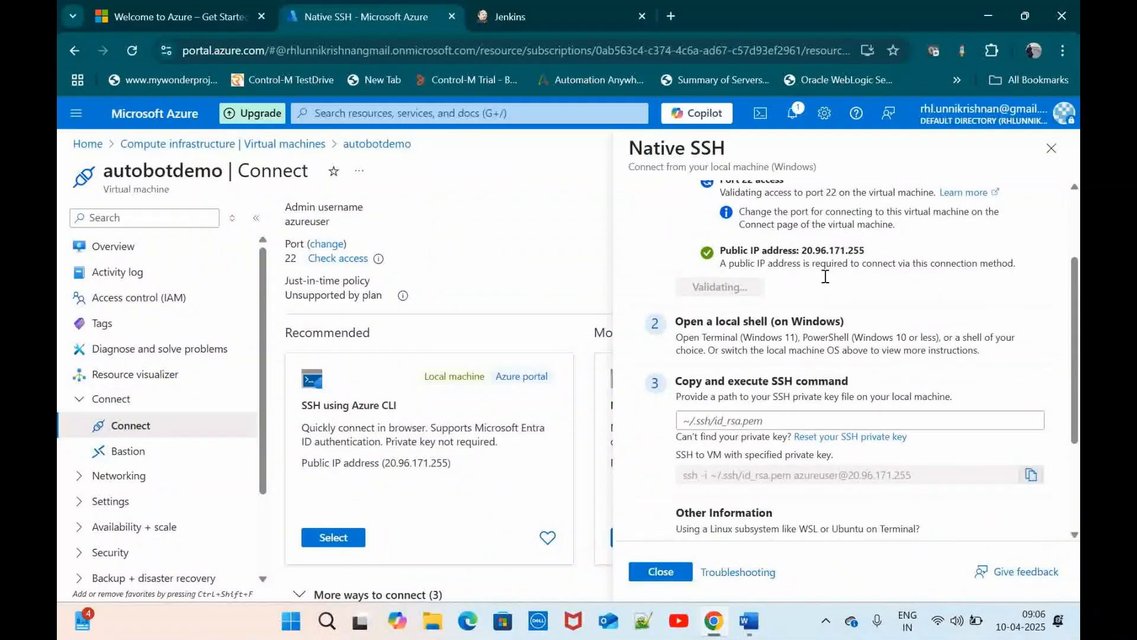
scroll(825, 277, "down", 1)
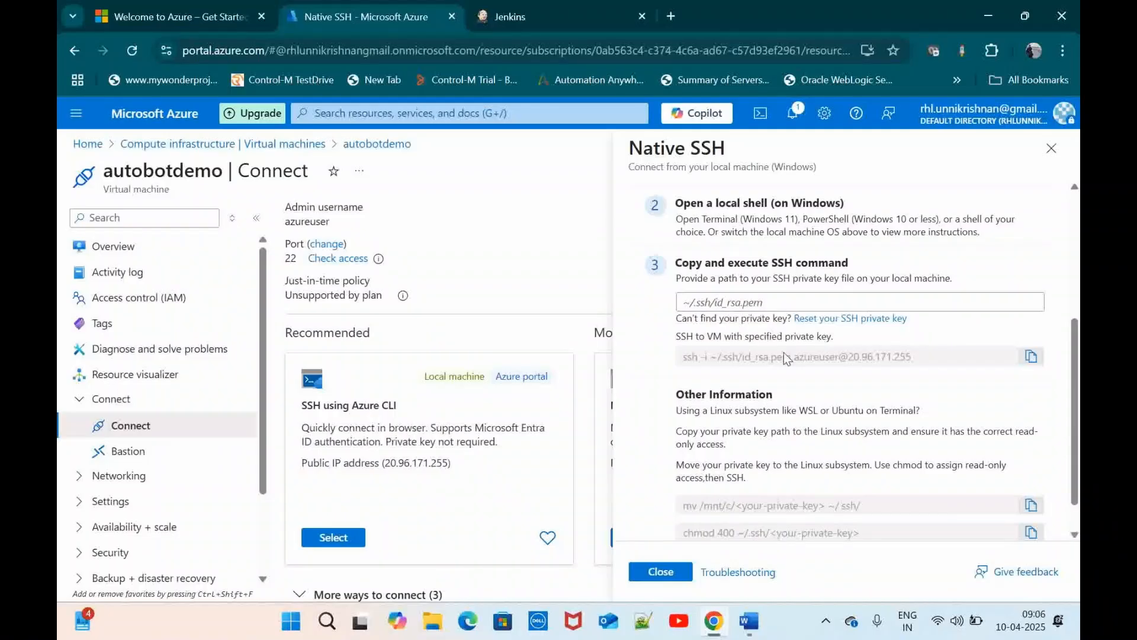
scroll(784, 305, "down", 1)
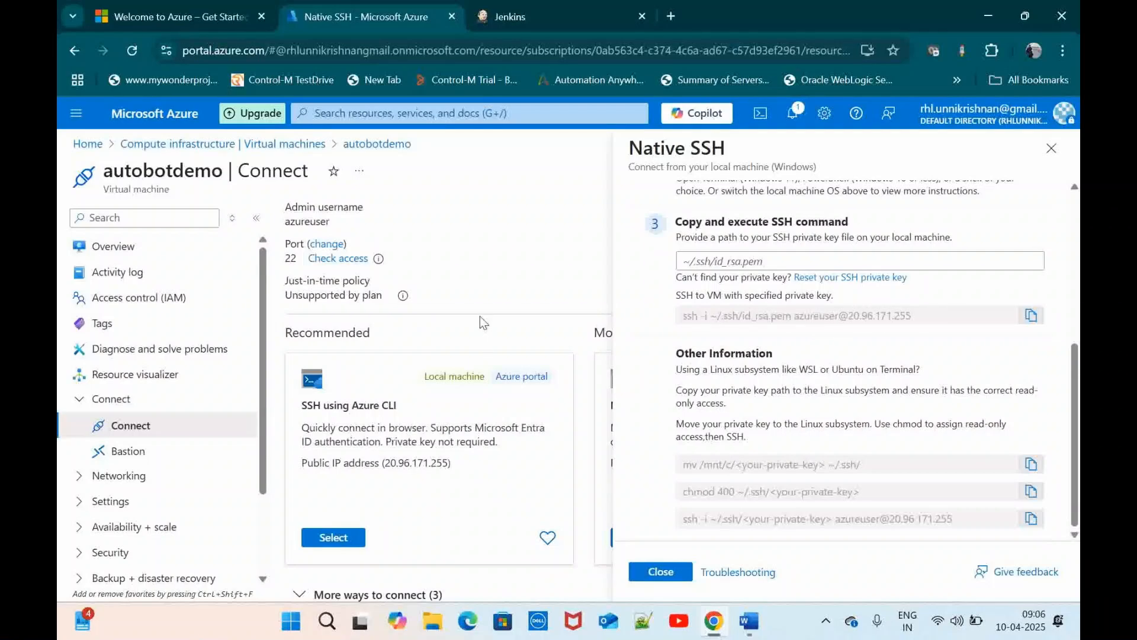
scroll(482, 320, "up", 2)
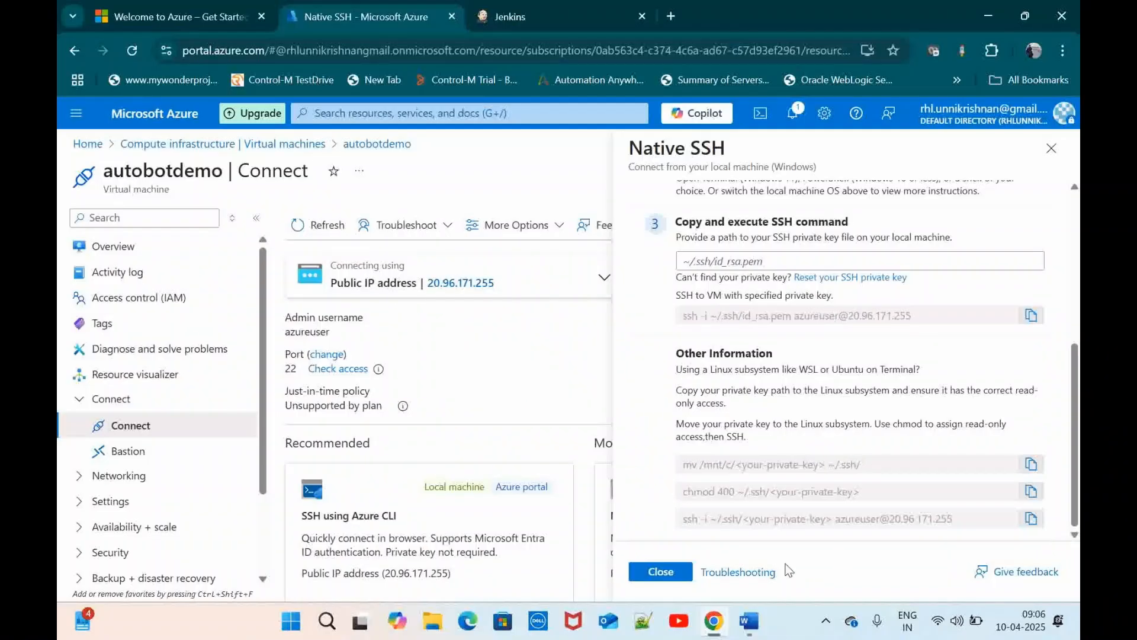
- Switch to Notepad++ and copy the prepared SSH command that connects azureuser with the autobotdemo_key.pem key
left_click(644, 621)
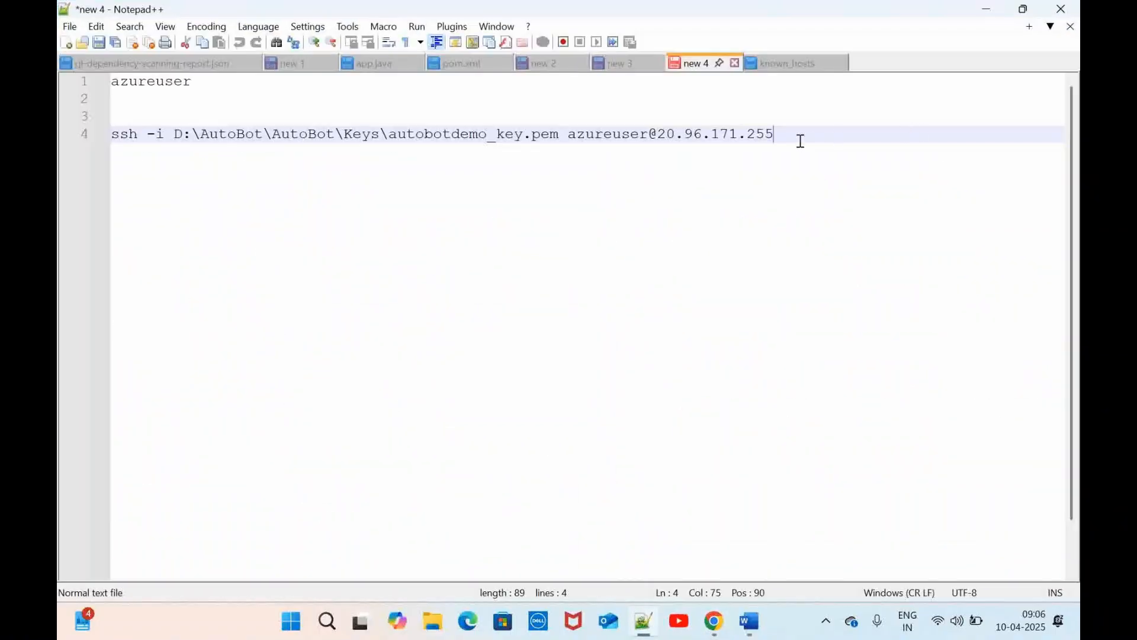
left_click_drag(384, 155, 76, 145)
key("ctrl+c")
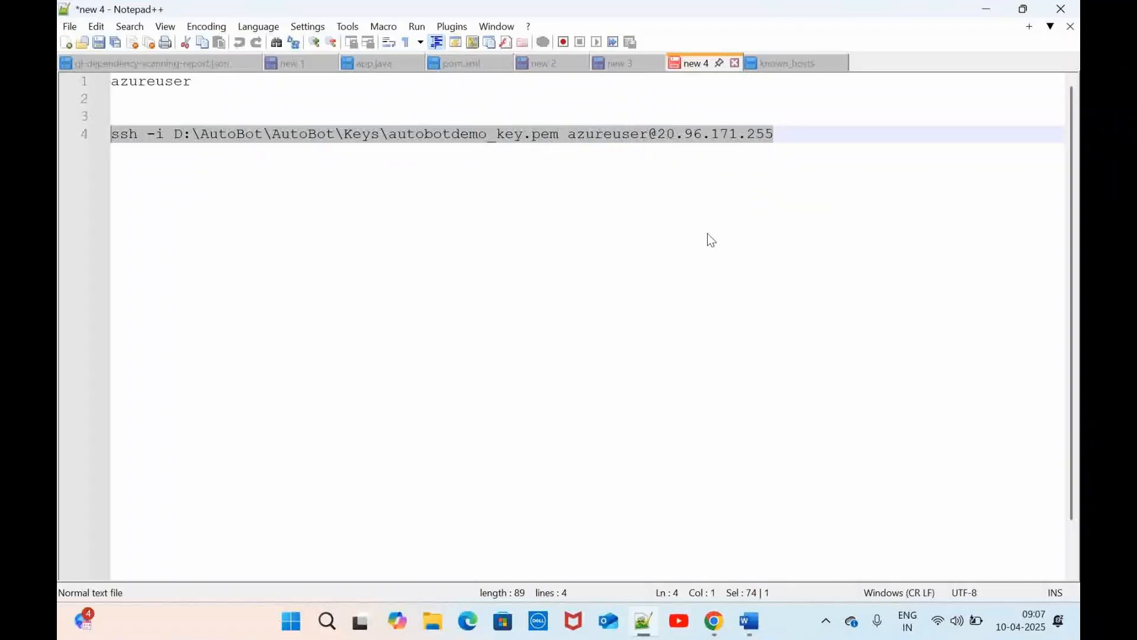
key("alt+Tab")
key("alt+Tab")
- Open Command Prompt as administrator and approve the elevation request
left_click(296, 629)
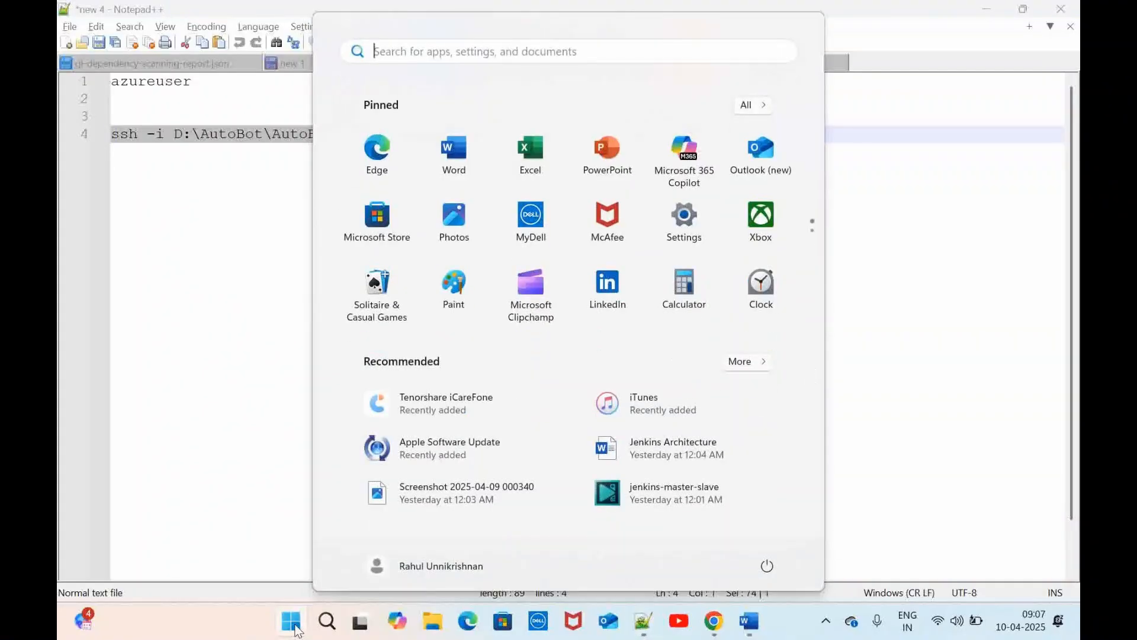
type("com")
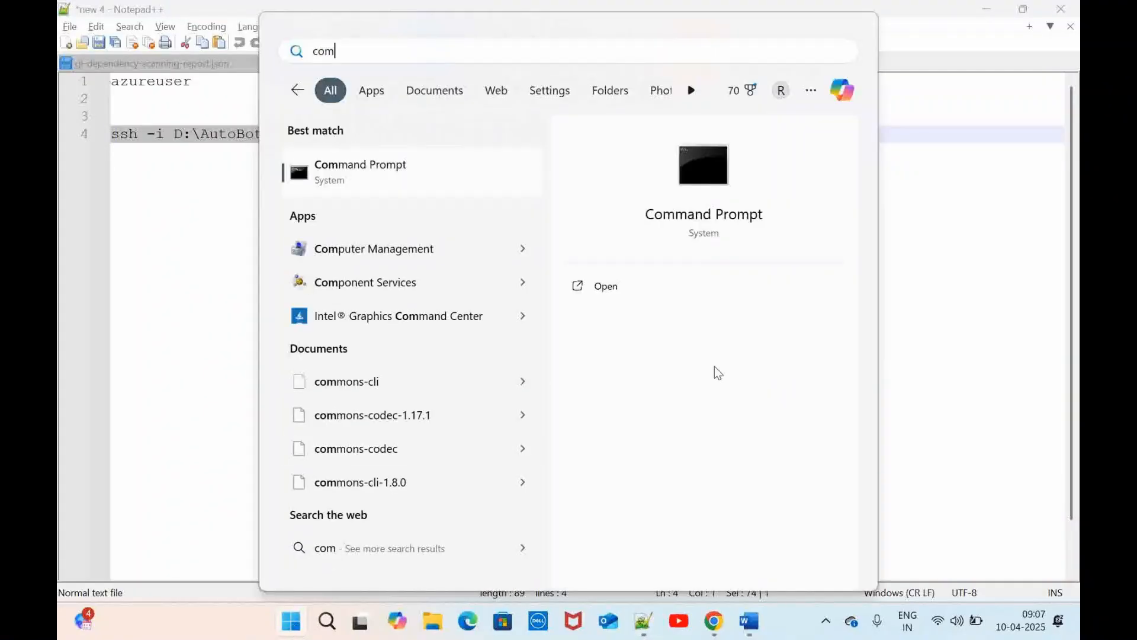
left_click(633, 312)
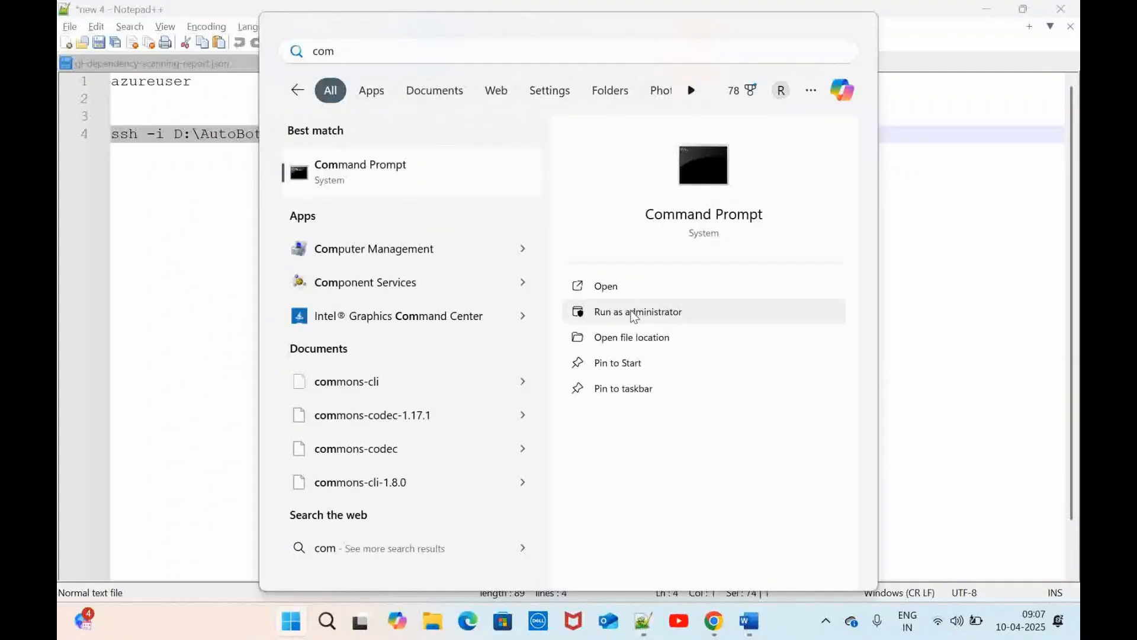
left_click(490, 438)
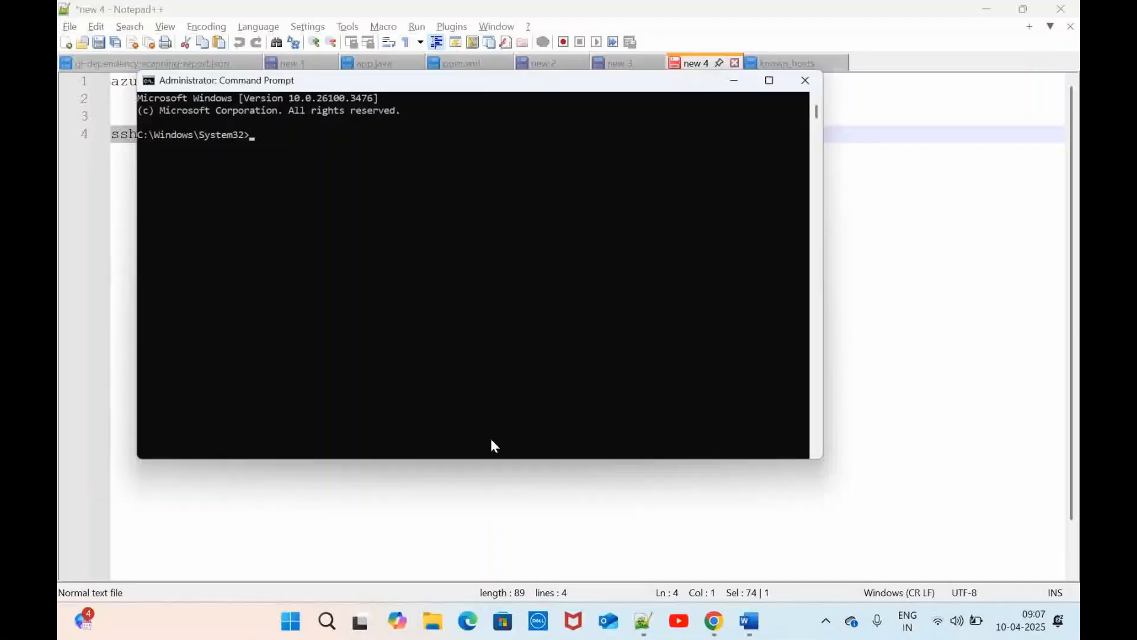
- Connect to the autobotdemo virtual machine by running the copied SSH command, and enlarge the terminal text
key("ctrl+v")
key("Return")
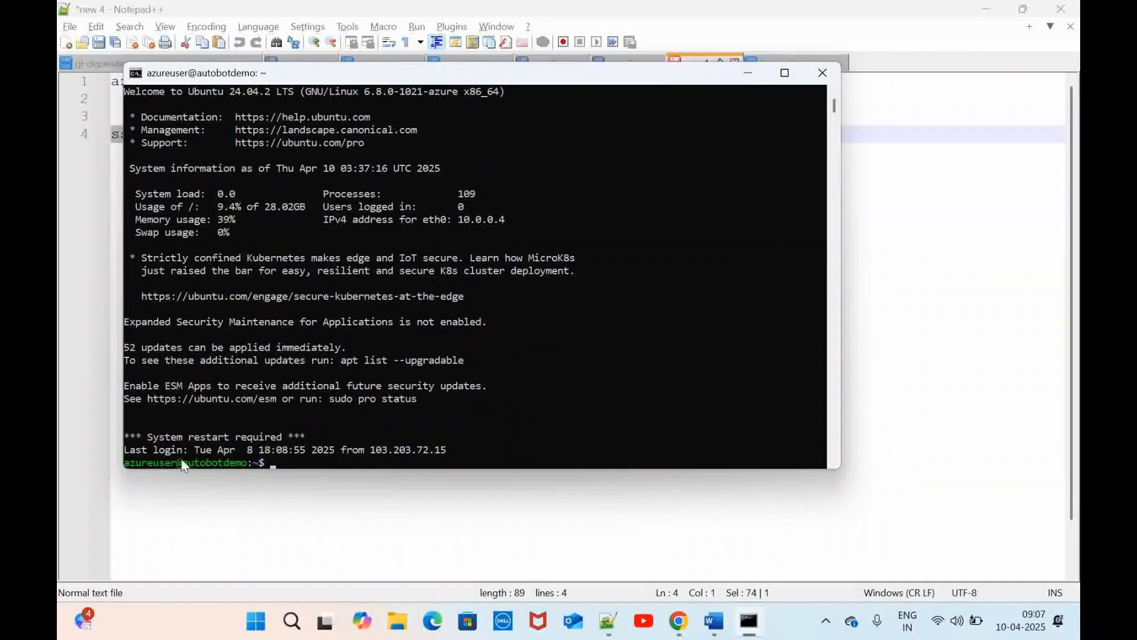
scroll(275, 394, "up", 2)
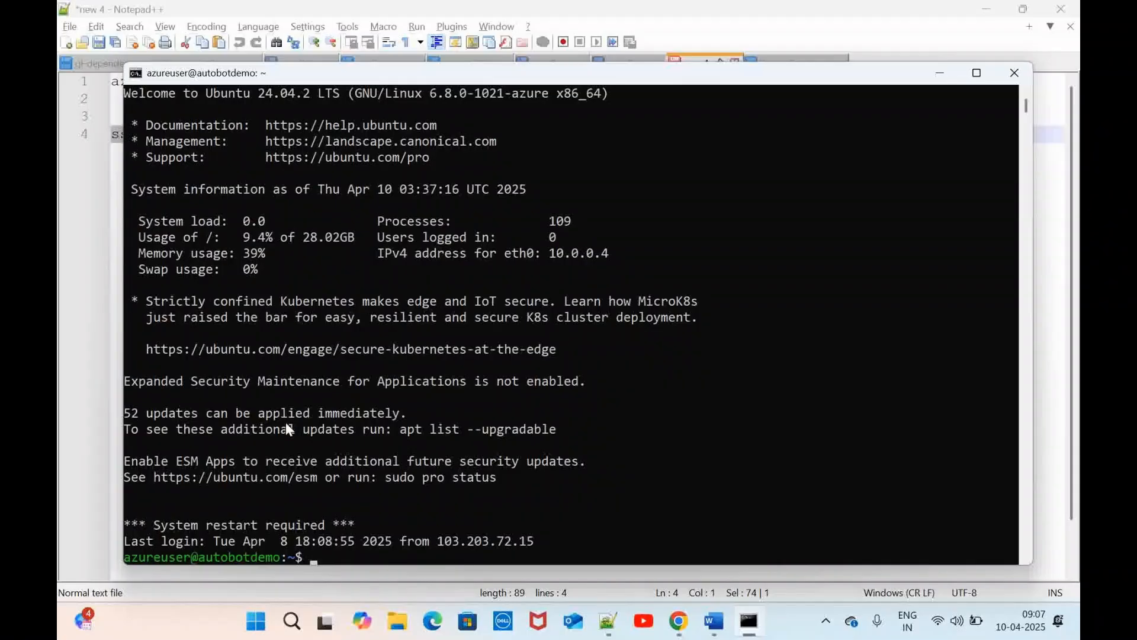
- Copy the virtual machine's working directory path using pwd and switch back to the Azure portal in Chrome
type("wd")
key("Return")
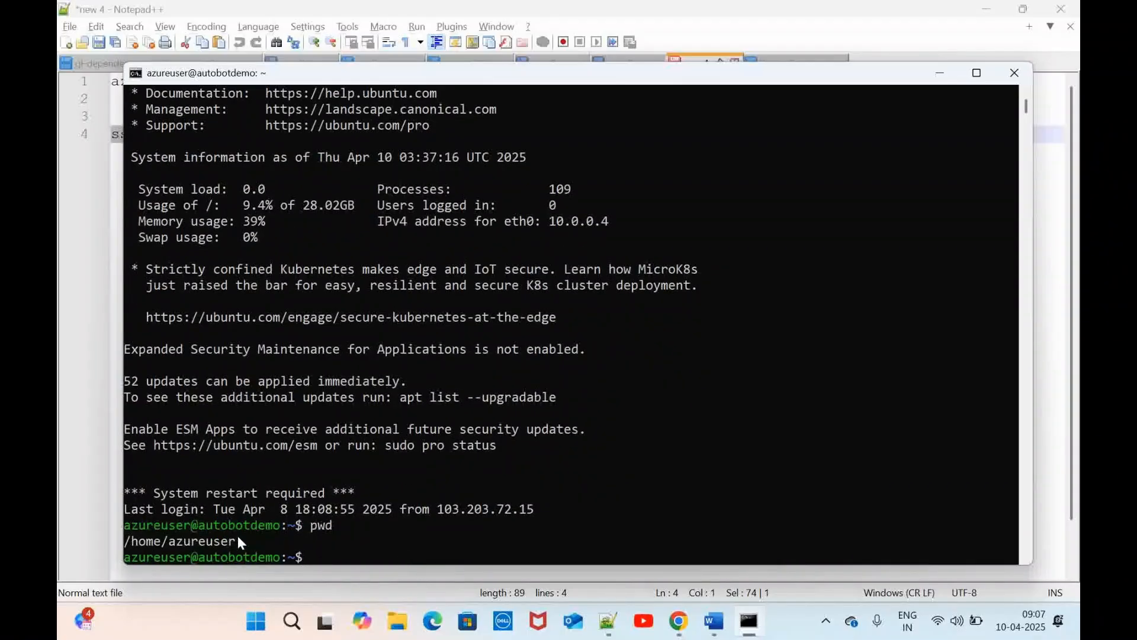
left_click_drag(237, 538, 130, 544)
key("ctrl+c")
left_click(689, 627)
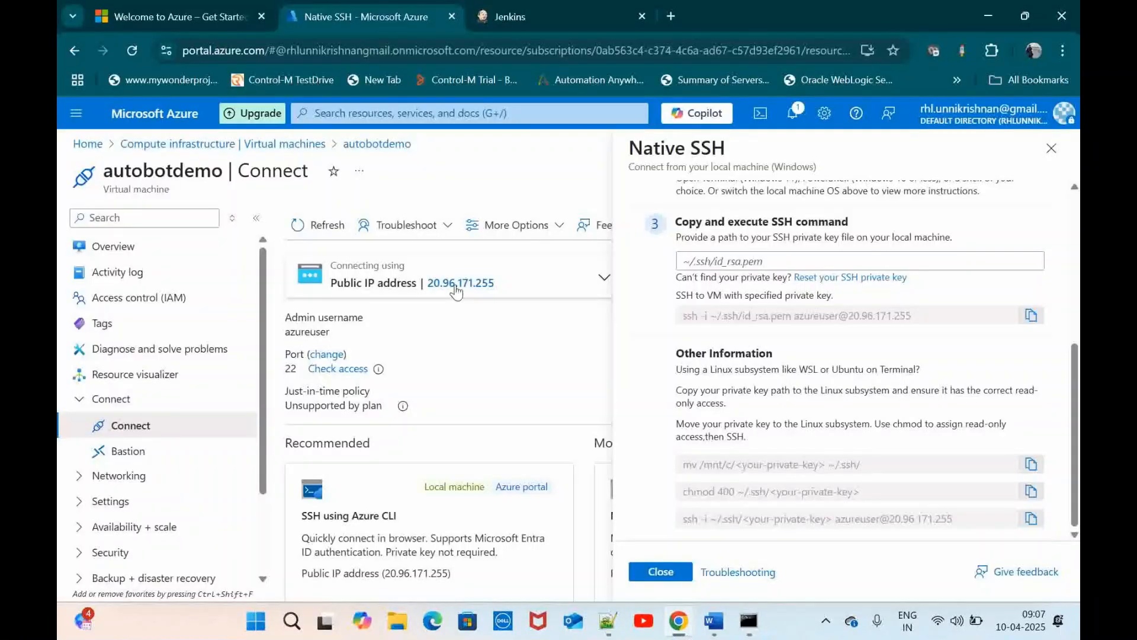
- In Jenkins, set the node's remote root directory to the copied path /home/azureuser and its label to slaveone
left_click(505, 17)
key("ctrl+v")
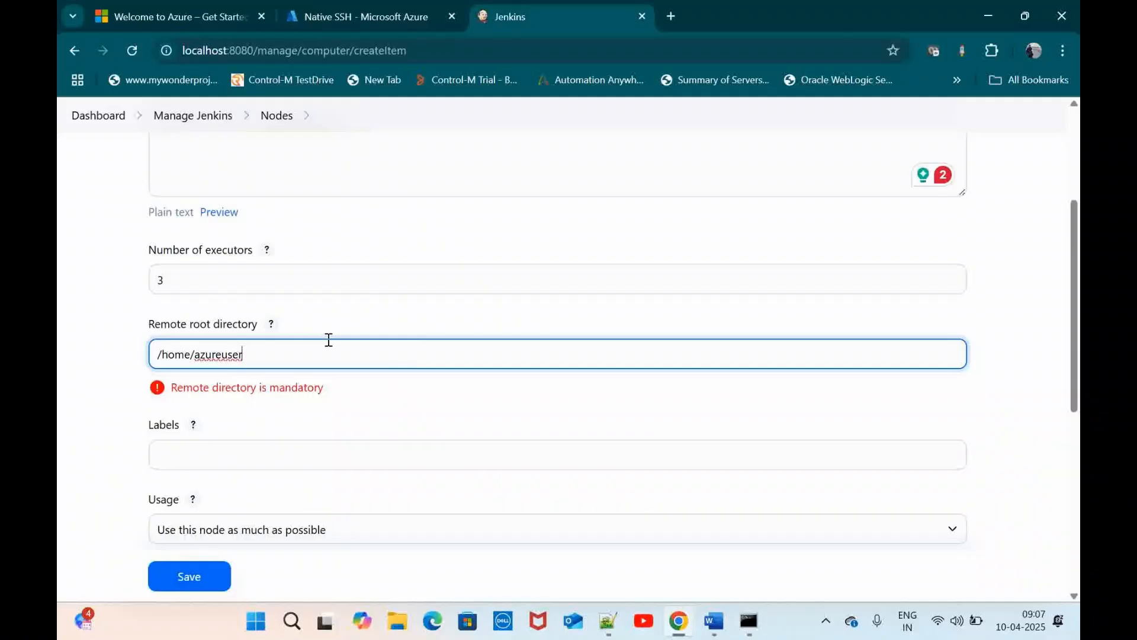
left_click(352, 329)
left_click(273, 427)
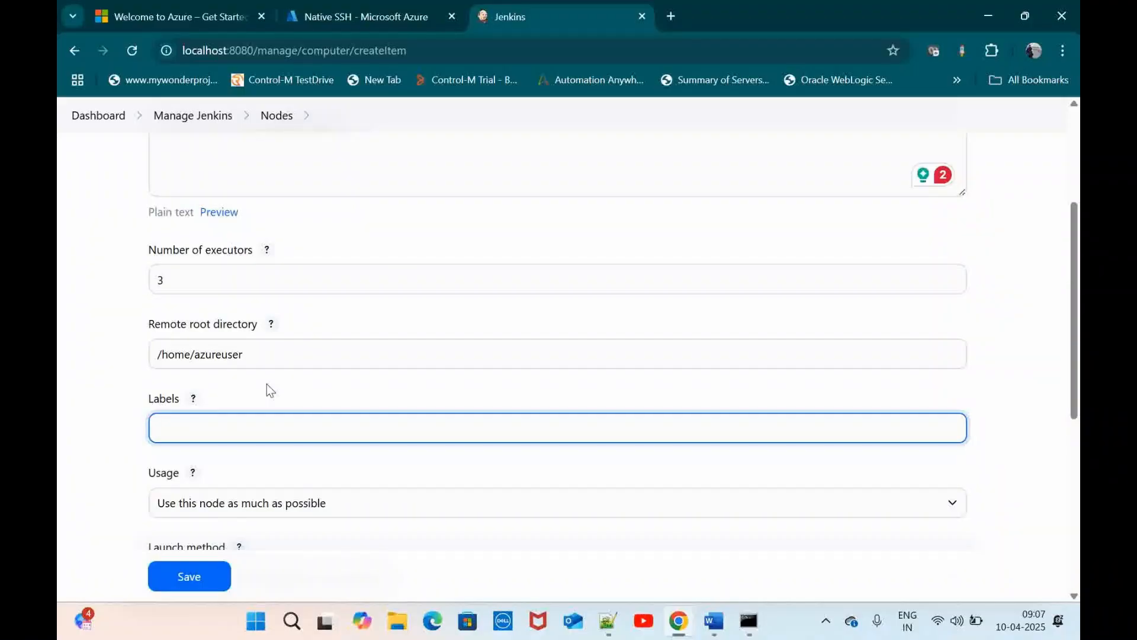
type("slaveone")
double_click(176, 432)
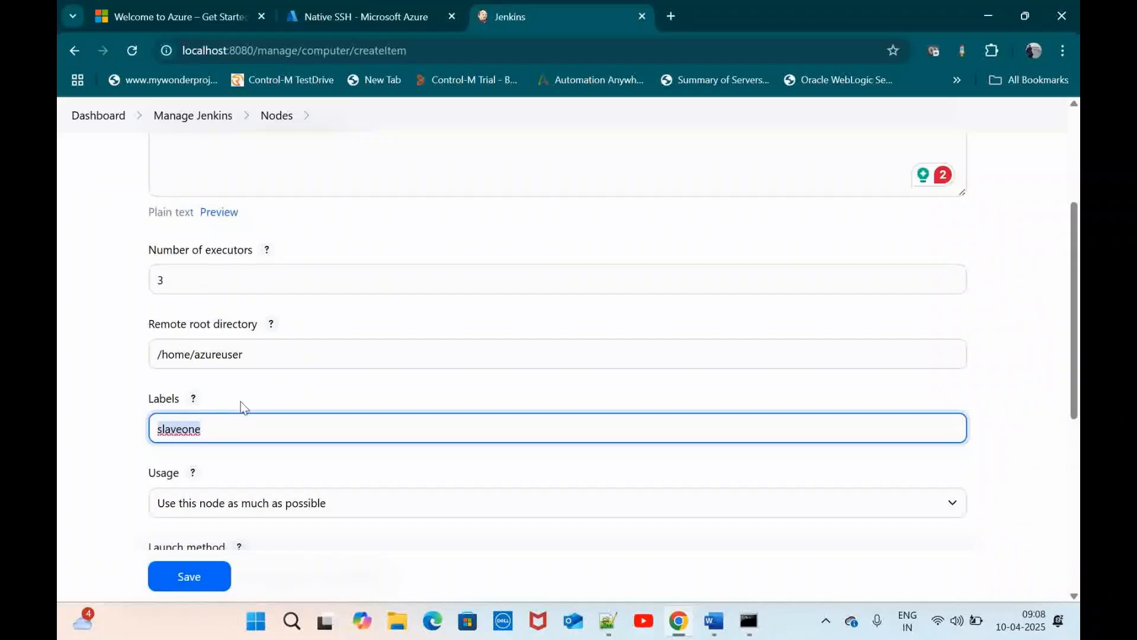
- Set the node's launch method to Launch agents via SSH
scroll(243, 408, "down", 1)
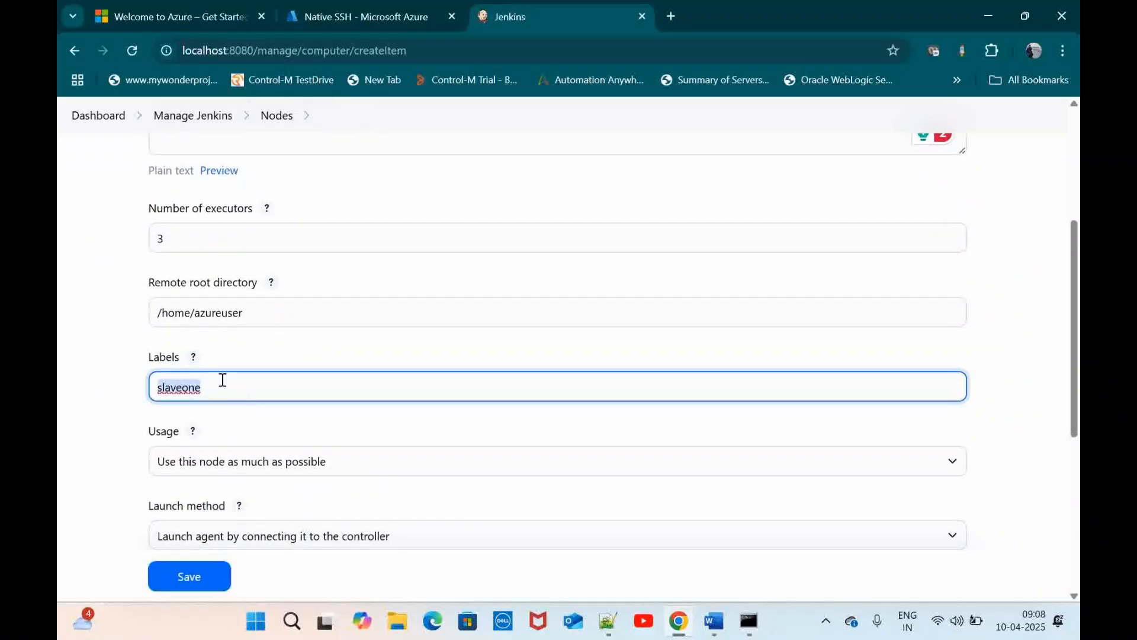
scroll(226, 443, "down", 1)
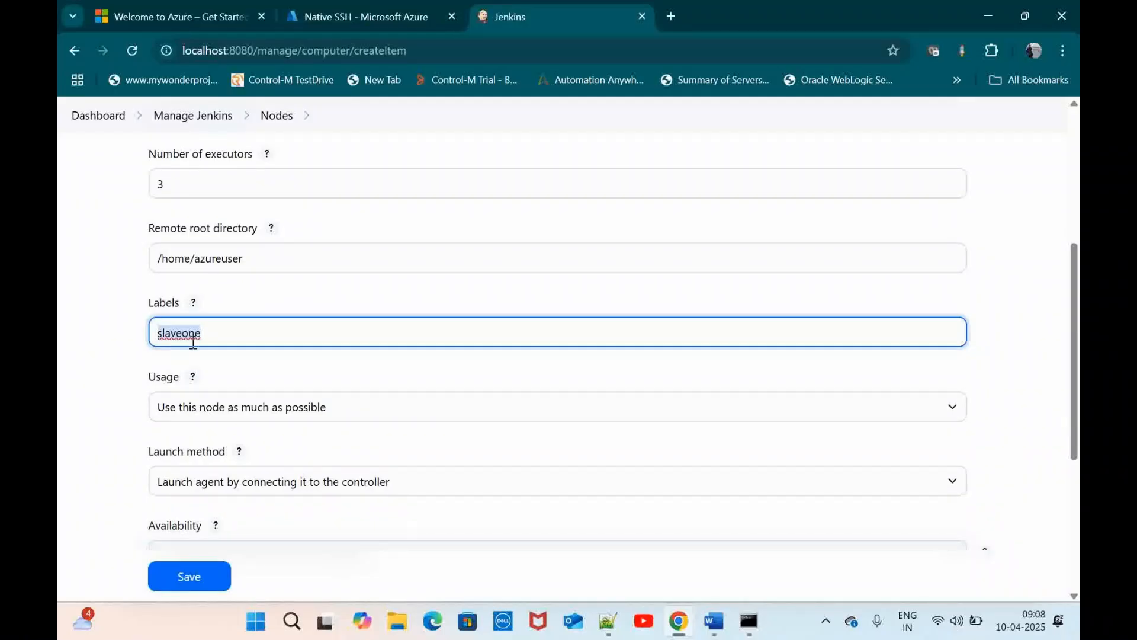
scroll(355, 457, "down", 2)
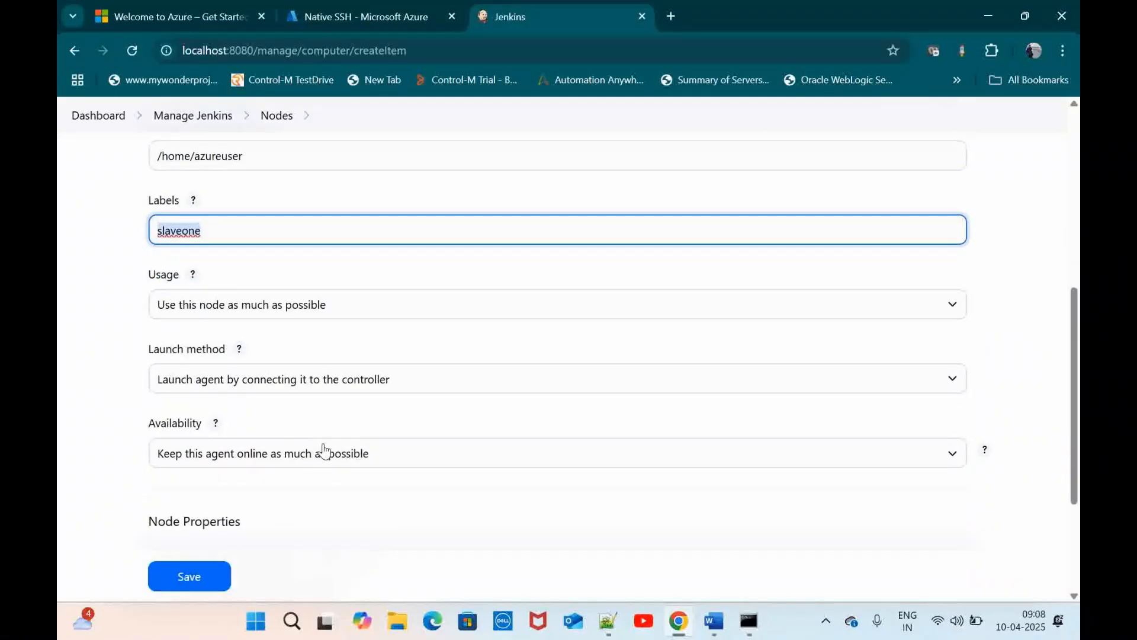
left_click(287, 386)
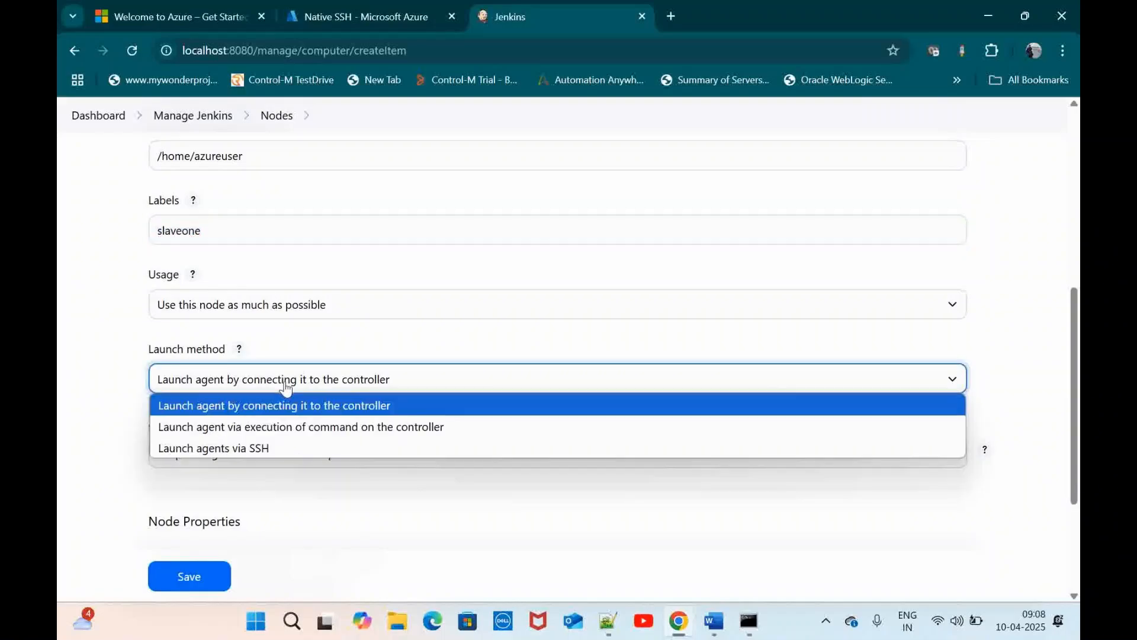
left_click(269, 449)
scroll(401, 436, "down", 2)
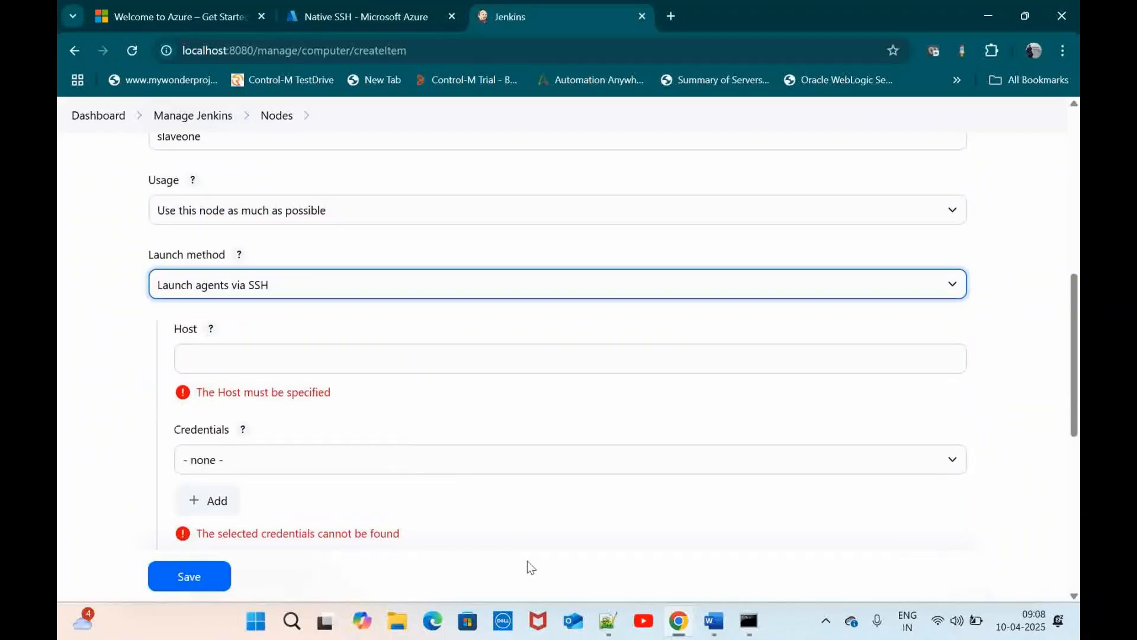
- Switch to Notepad++, note the label slaveone below the SSH command, and return to the Jenkins node form
left_click(610, 620)
key("Return")
key("Return")
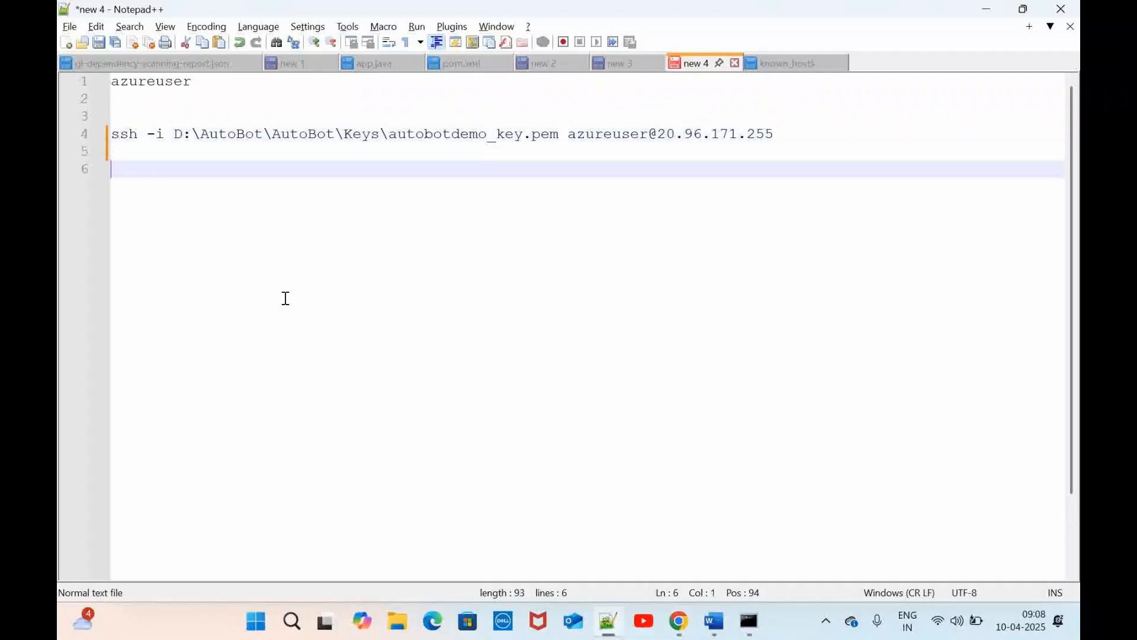
type("slaveone")
key("alt+Tab")
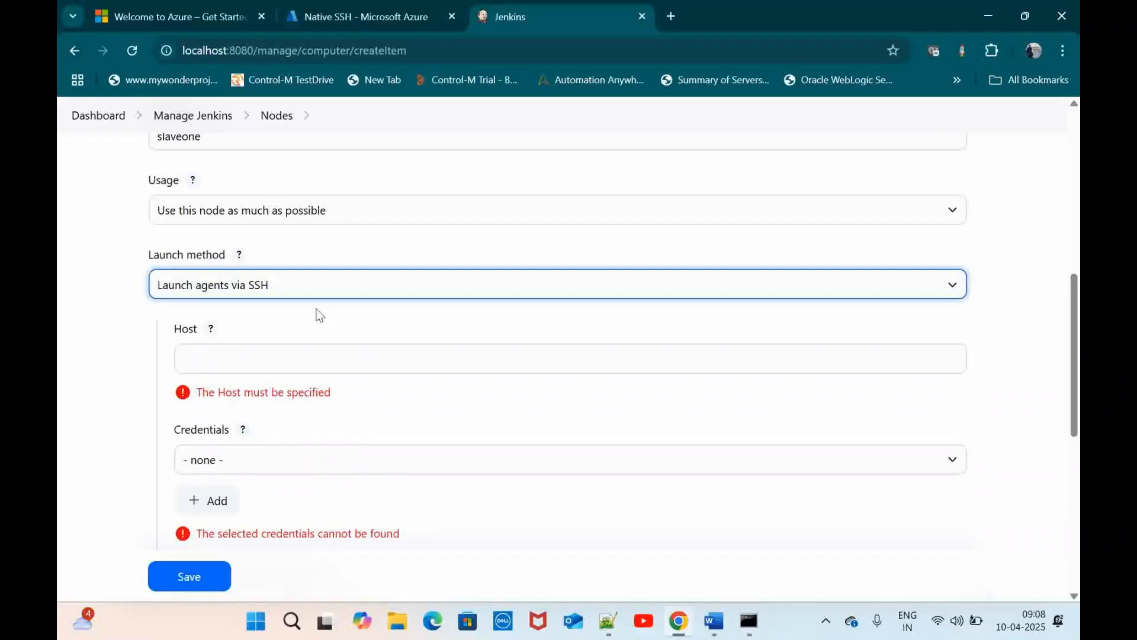
- Set the SSH host in Jenkins to 20.96.171.255, copying autobotdemo's public IP address from the Azure portal
left_click(270, 353)
key("alt+Tab")
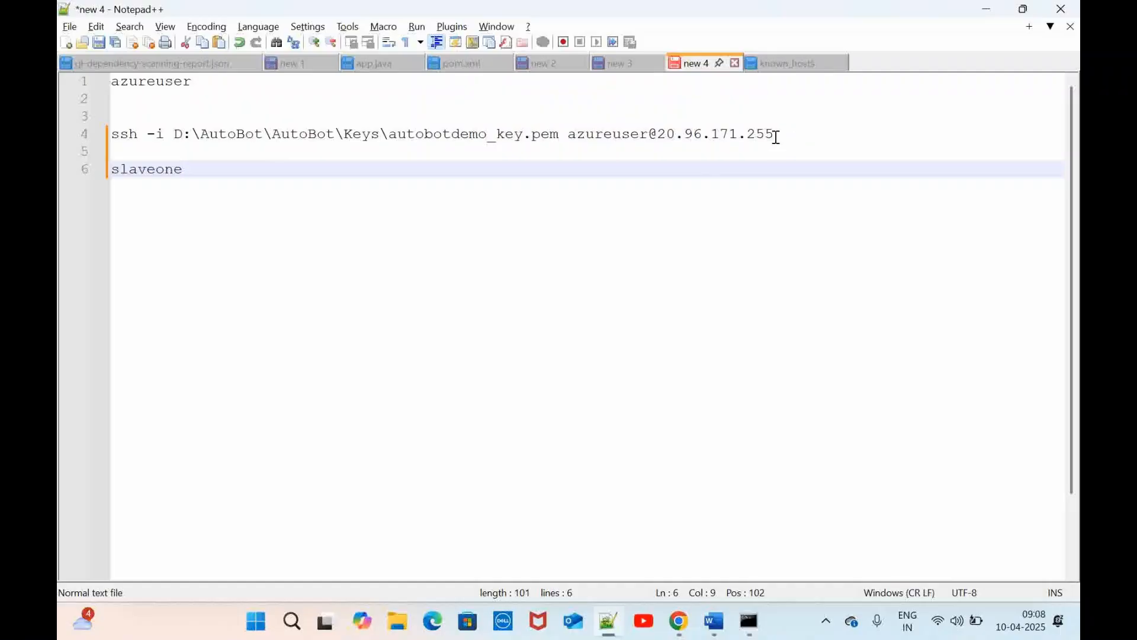
left_click_drag(774, 134, 661, 134)
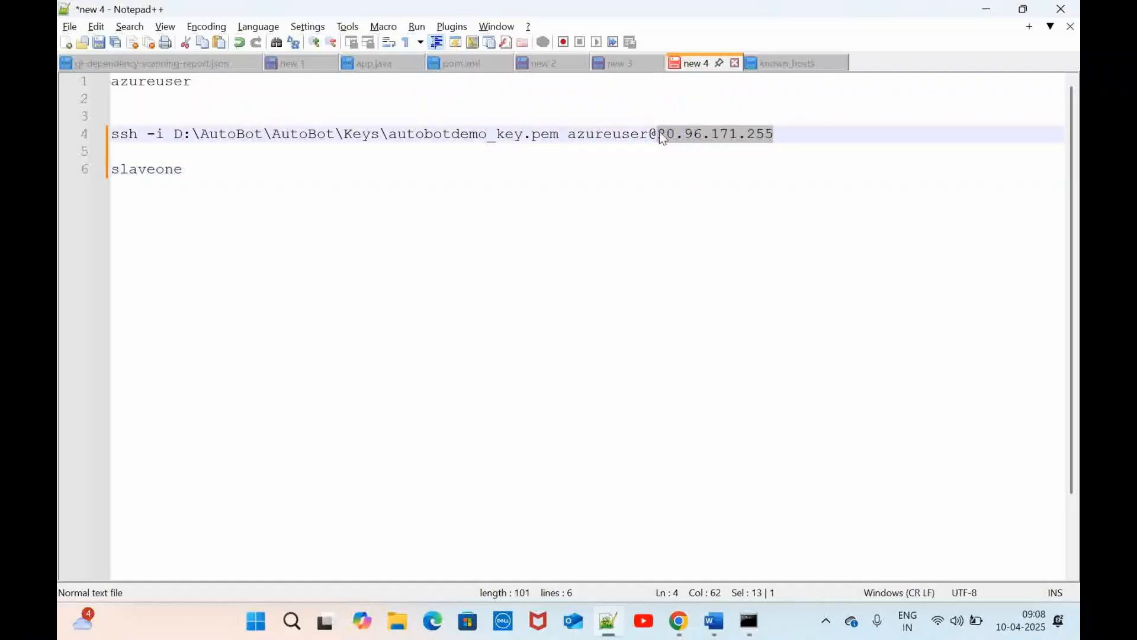
key("alt+Tab")
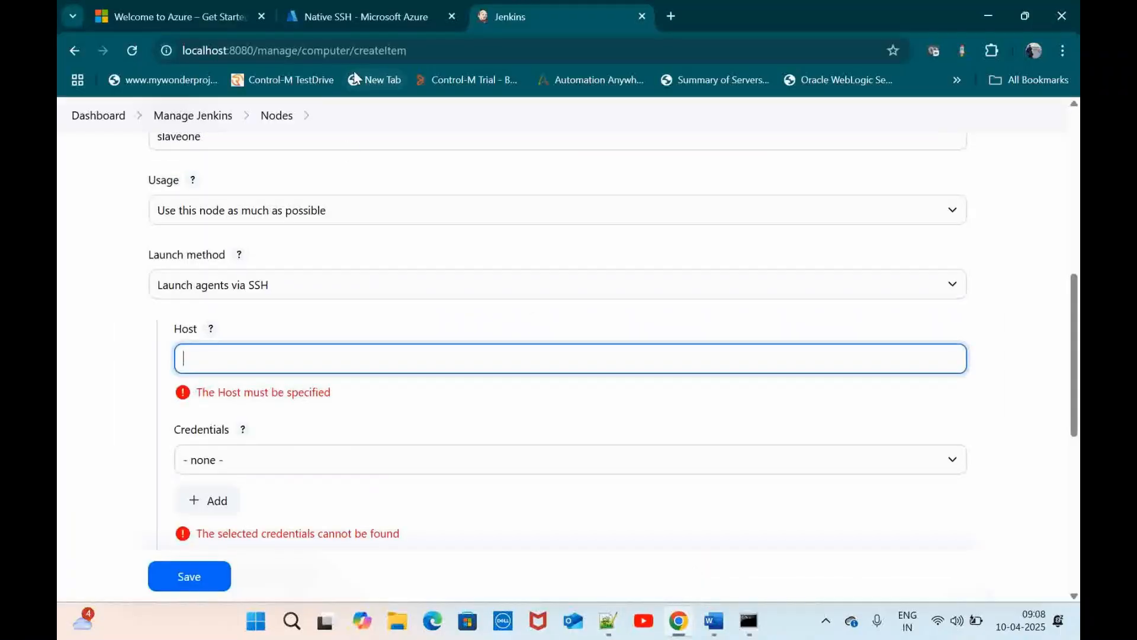
left_click(353, 19)
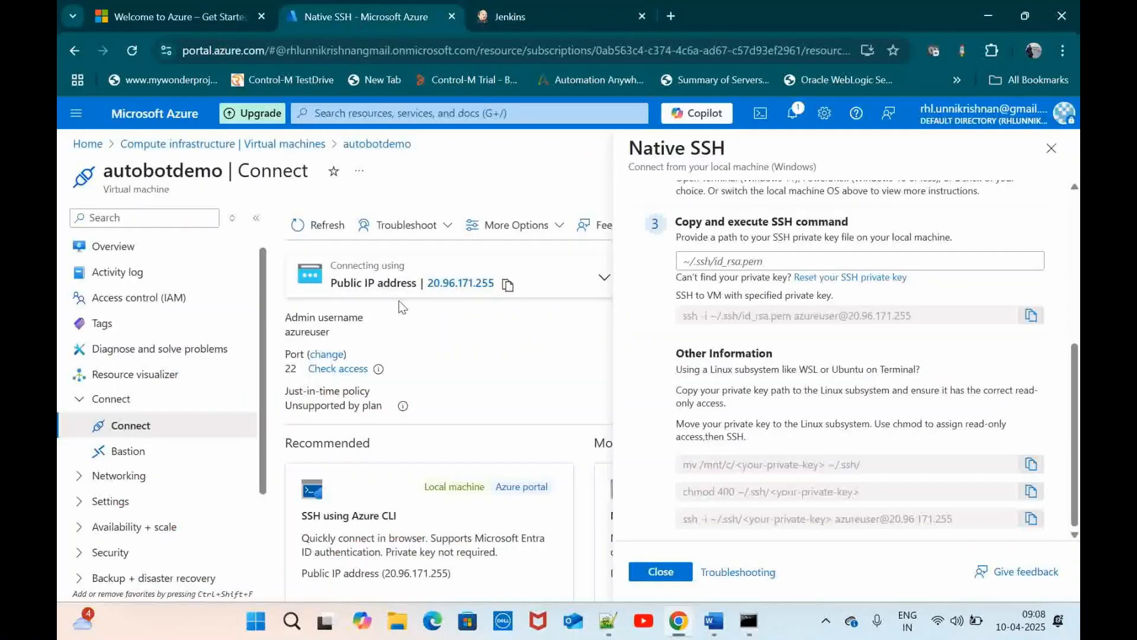
left_click(504, 286)
key("alt+Tab")
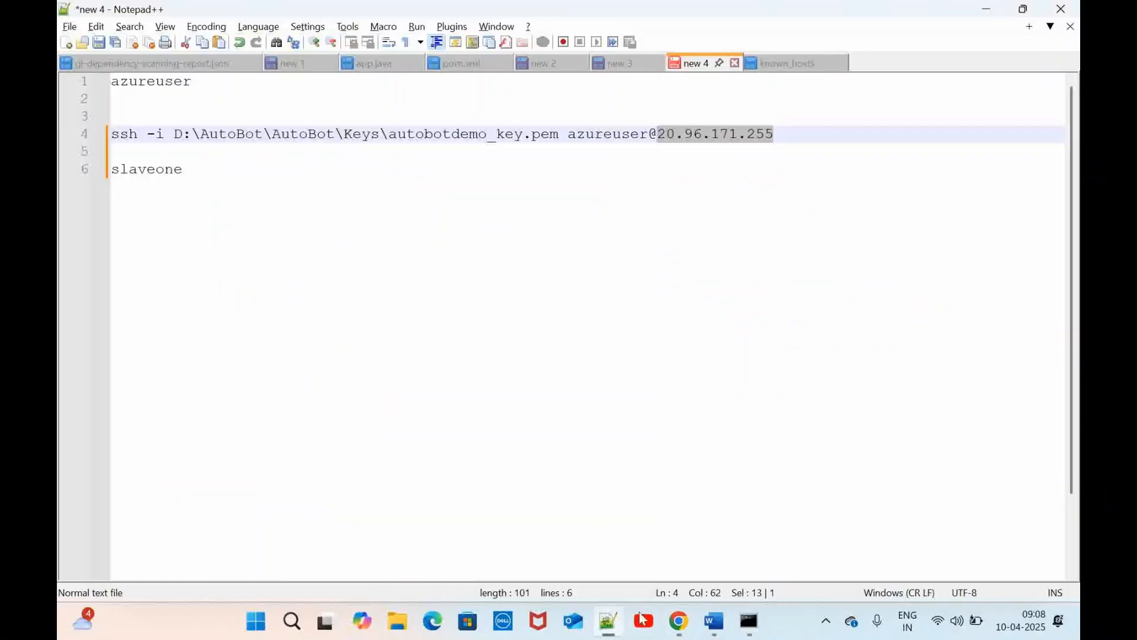
left_click(678, 620)
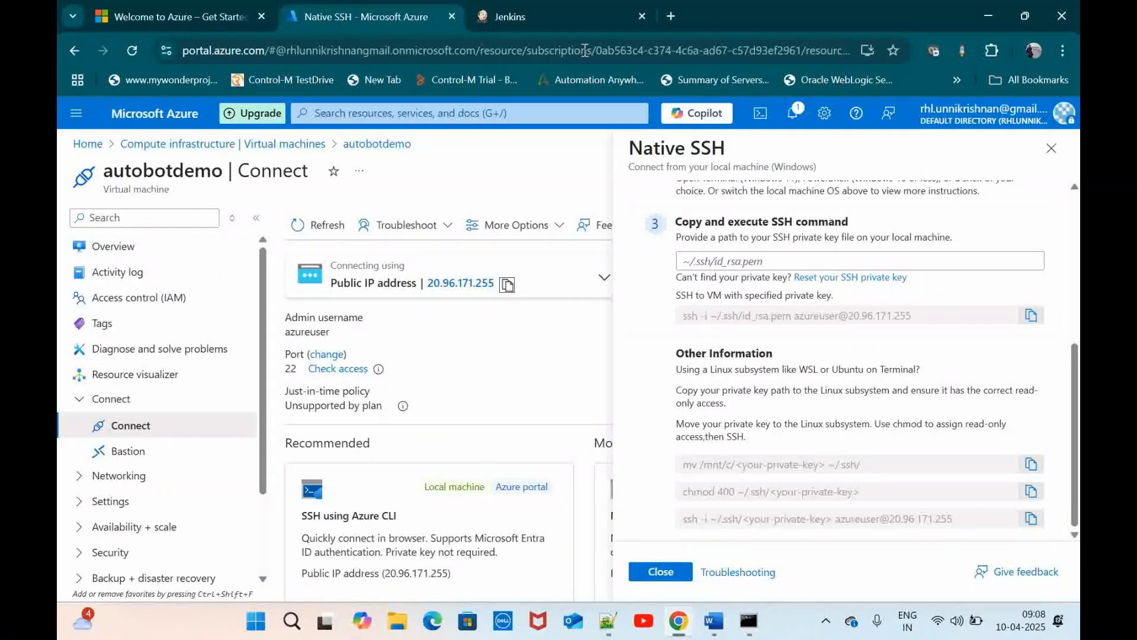
left_click(567, 20)
key("ctrl+v")
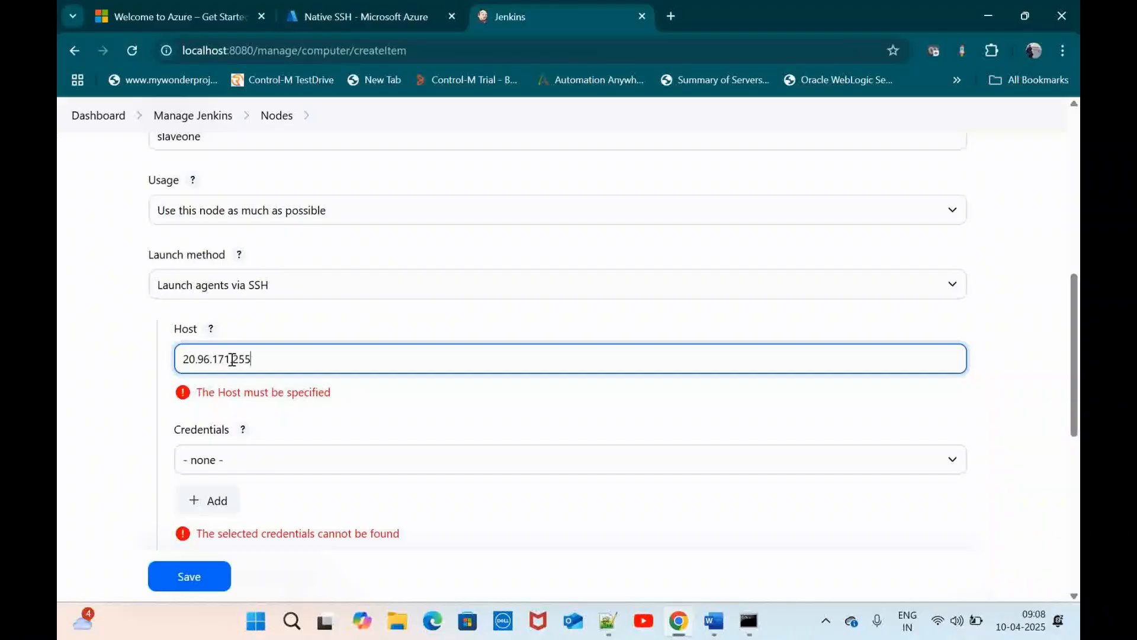
left_click(333, 418)
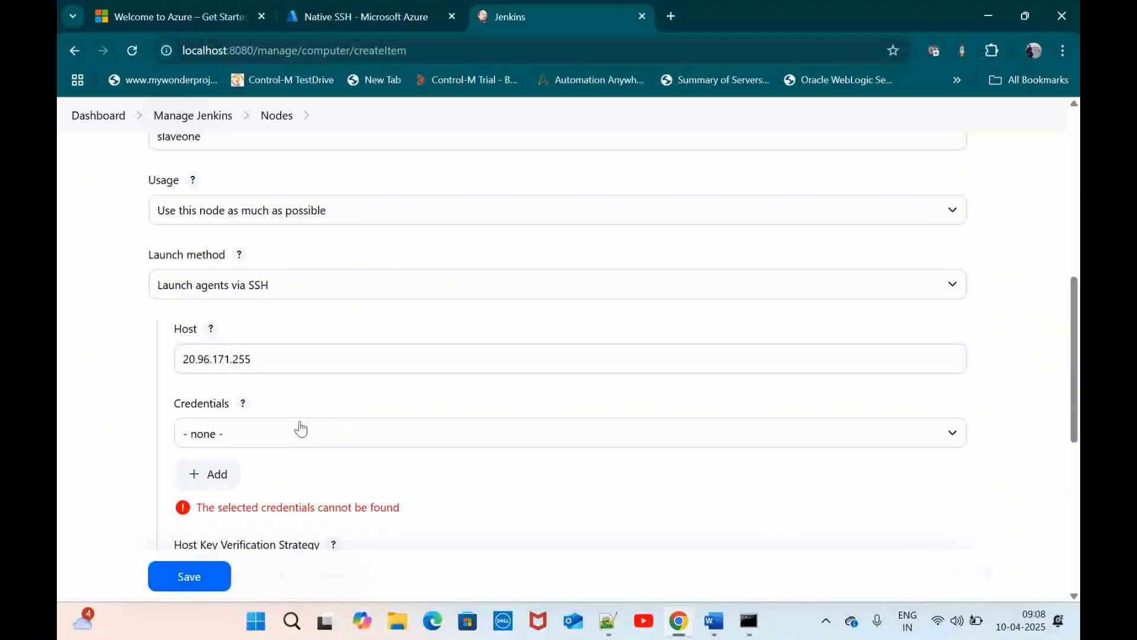
- Start adding a Jenkins credential for the SSH host with the kind SSH Username with private key
left_click(256, 436)
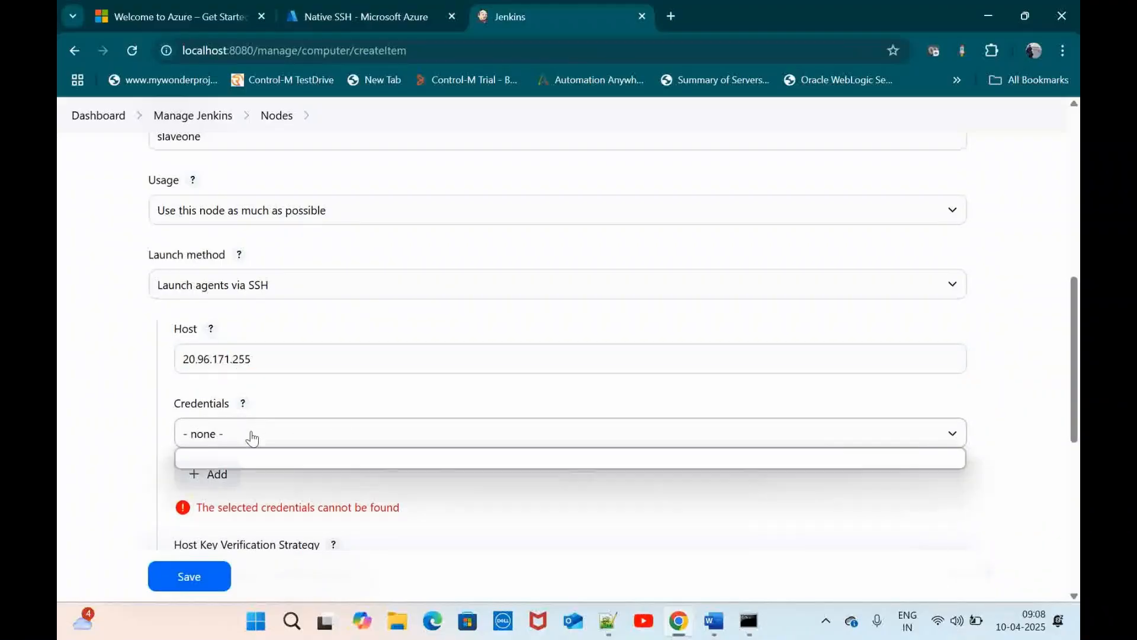
left_click(309, 398)
left_click(219, 474)
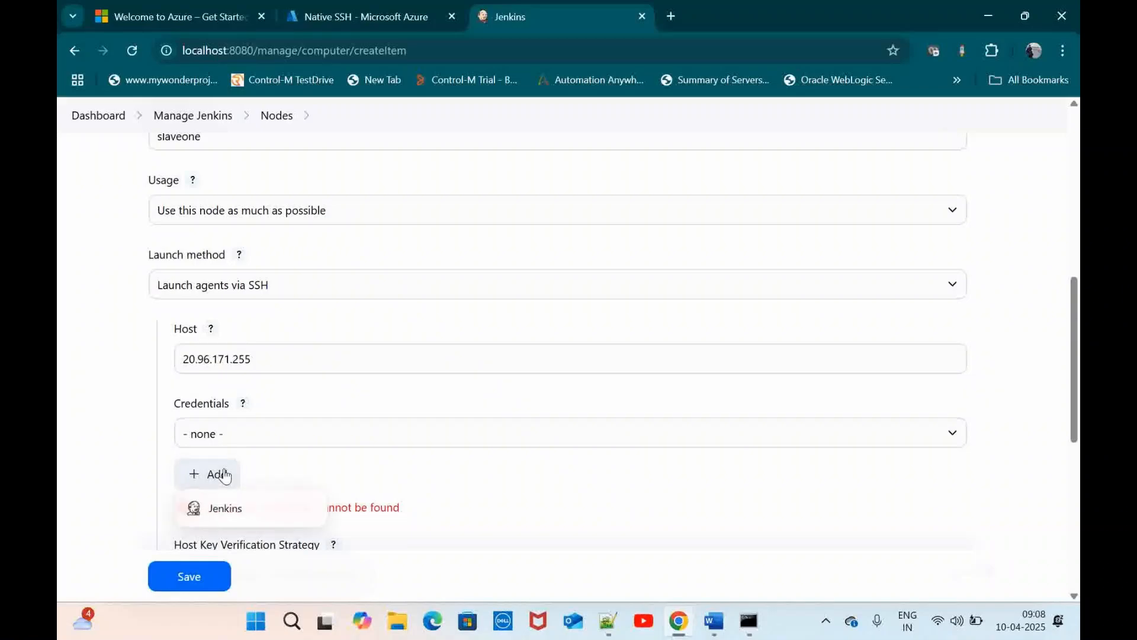
left_click(224, 508)
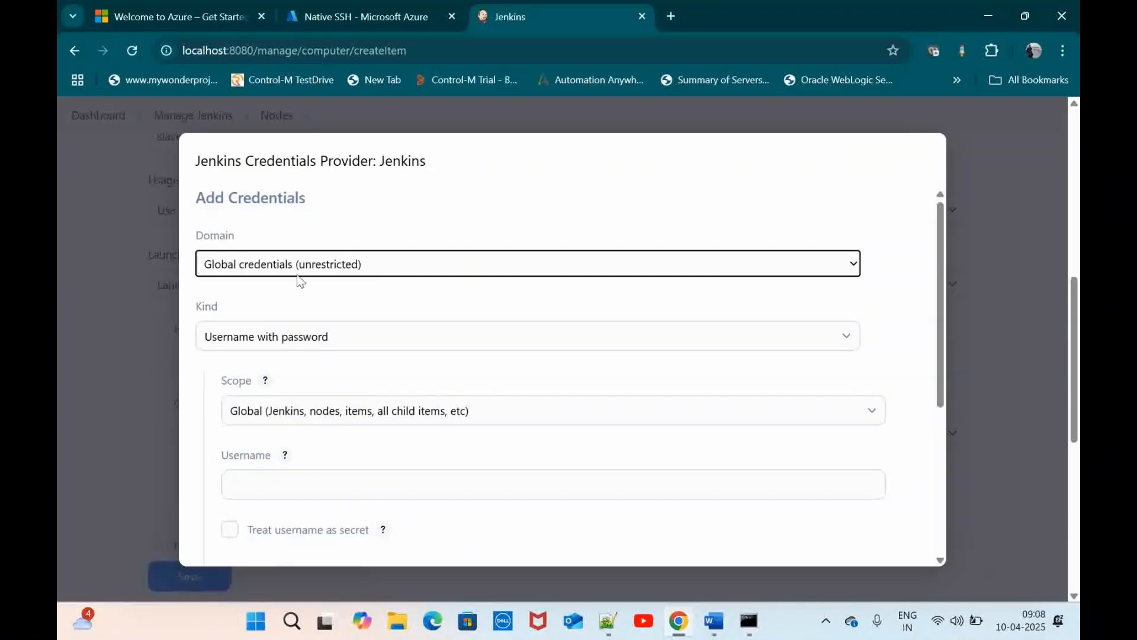
left_click(308, 350)
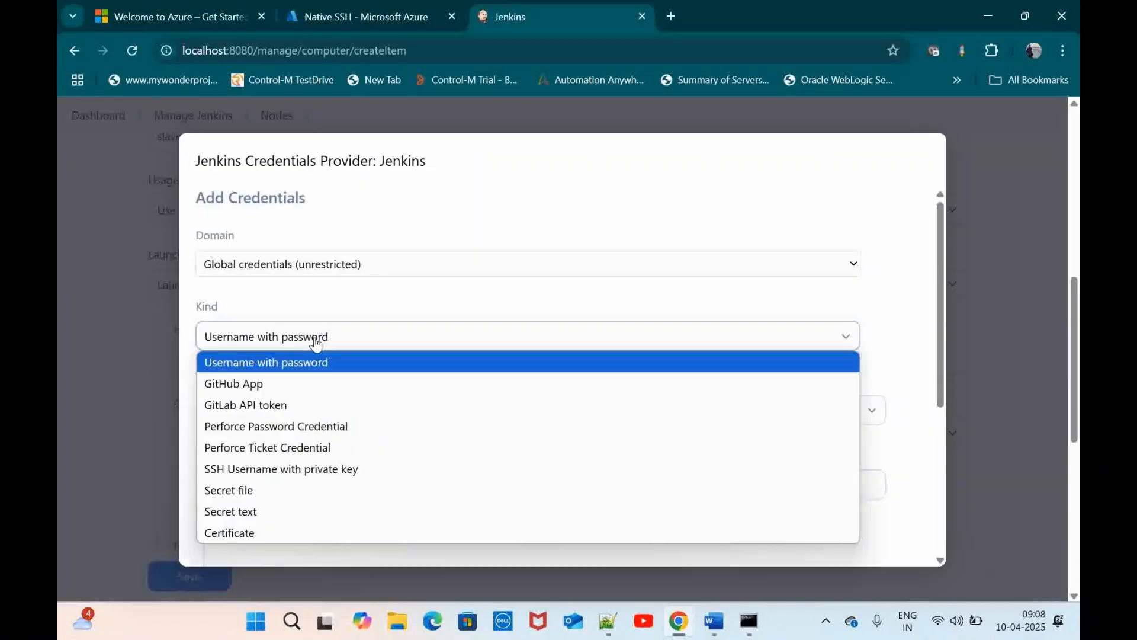
left_click(259, 471)
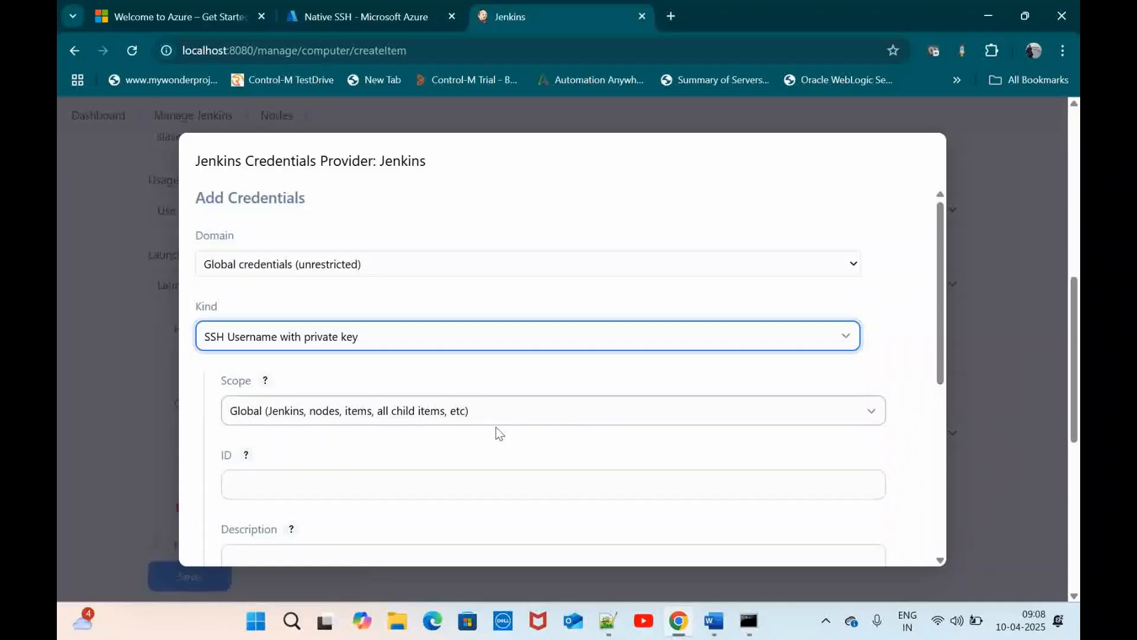
- Set the credential's ID to autobotrobot and its description to "This is a slave node"
scroll(494, 430, "down", 2)
left_click(305, 336)
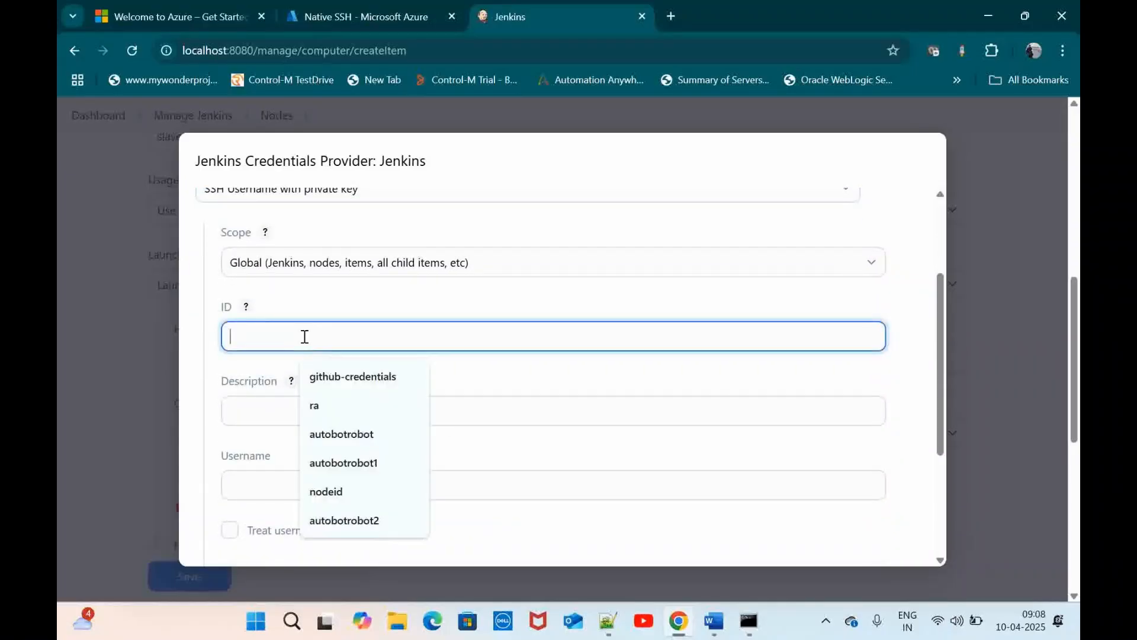
left_click(376, 438)
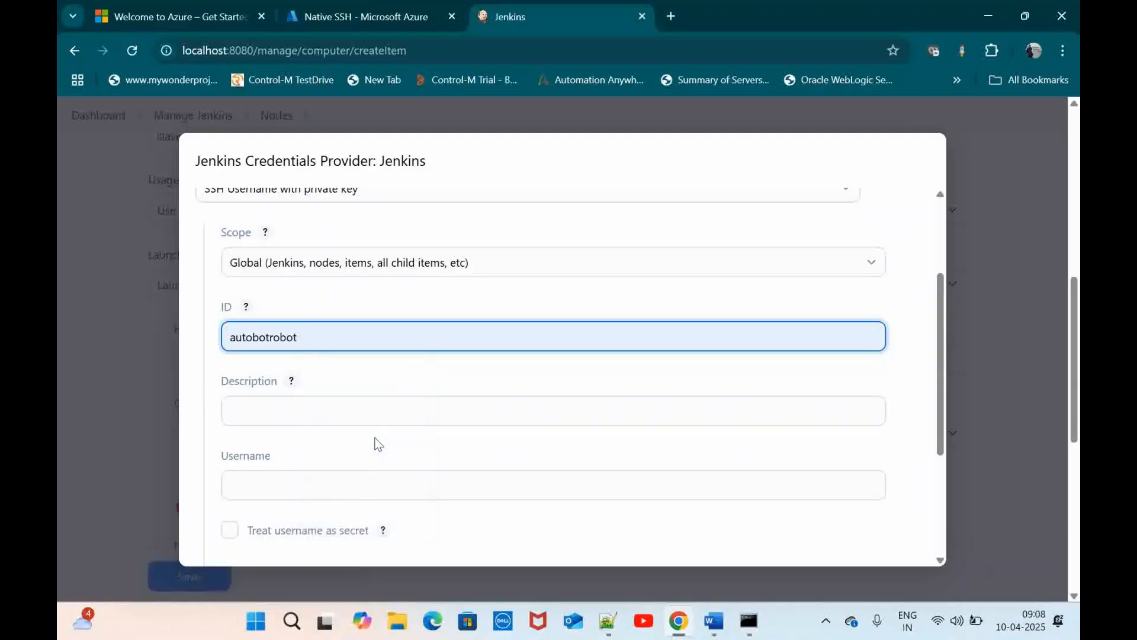
scroll(347, 363, "down", 1)
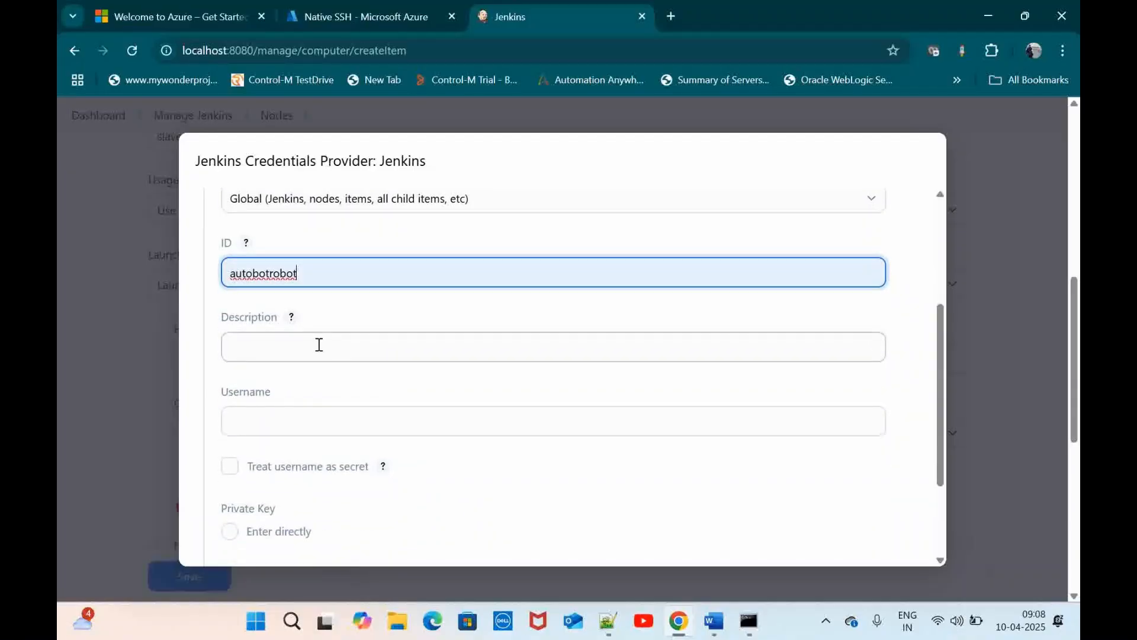
left_click(319, 344)
type("This is a")
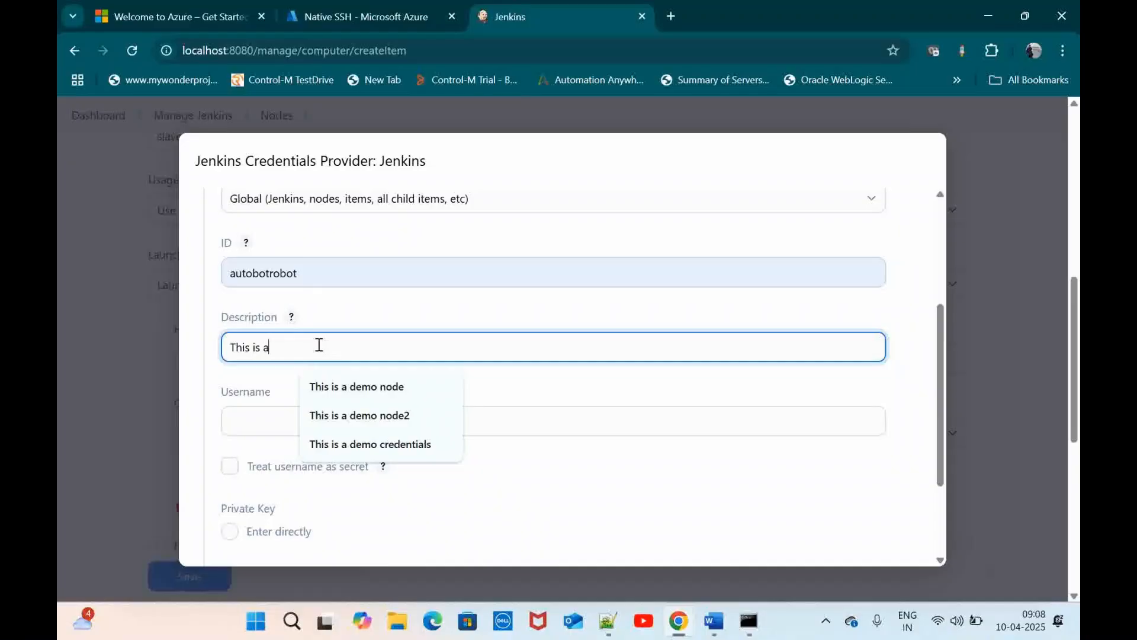
type(" slave node")
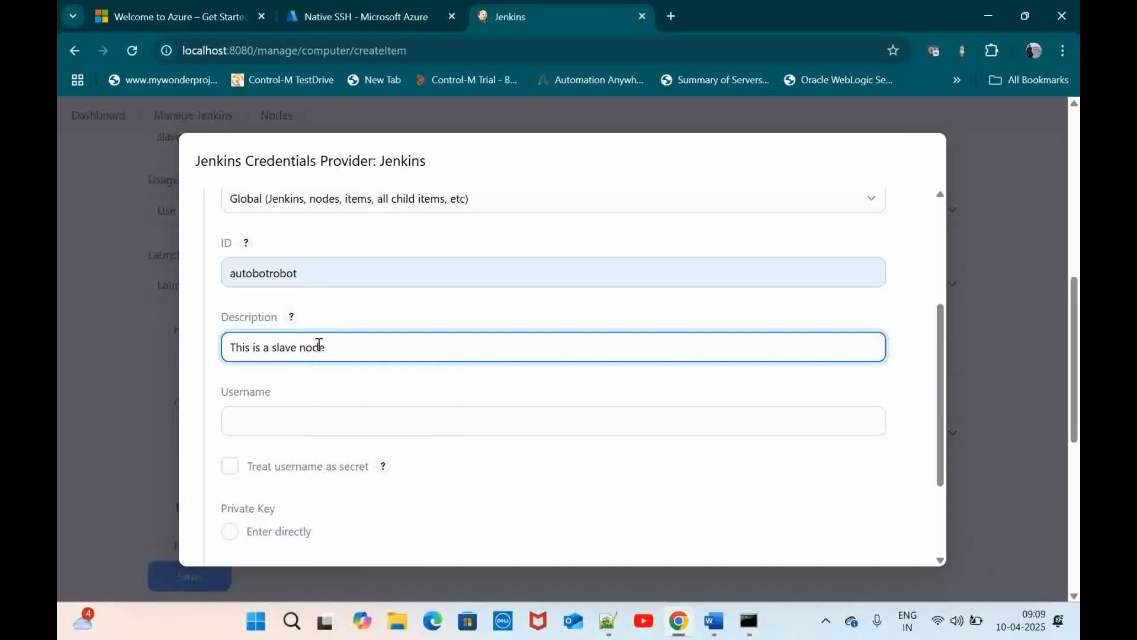
- Set the credential's username to azureuser
scroll(318, 344, "down", 2)
left_click(304, 295)
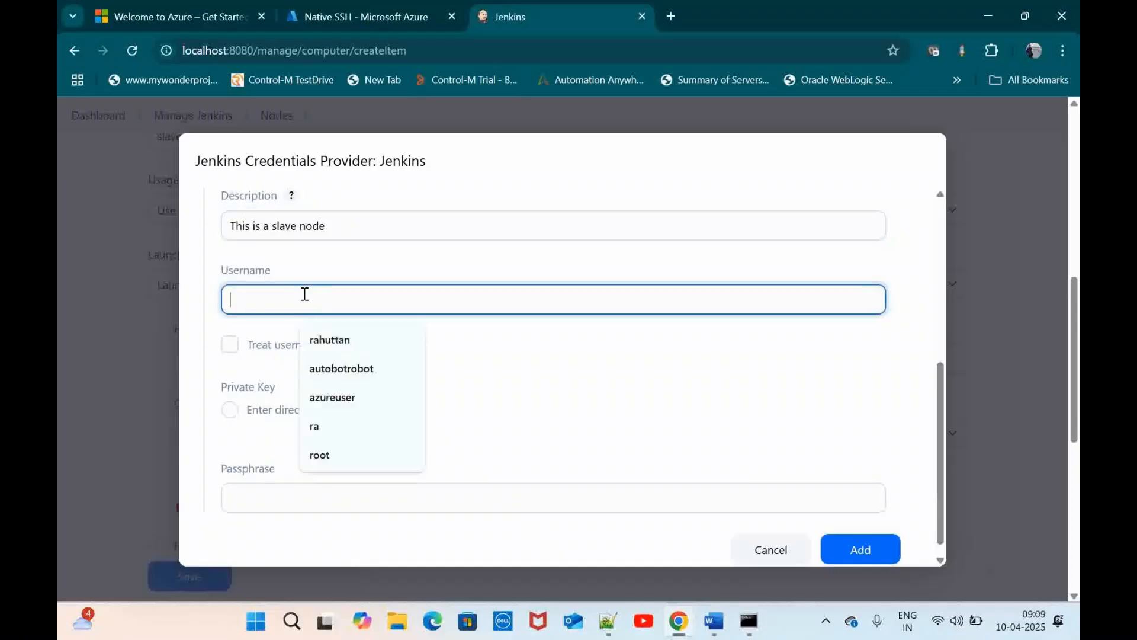
left_click(348, 398)
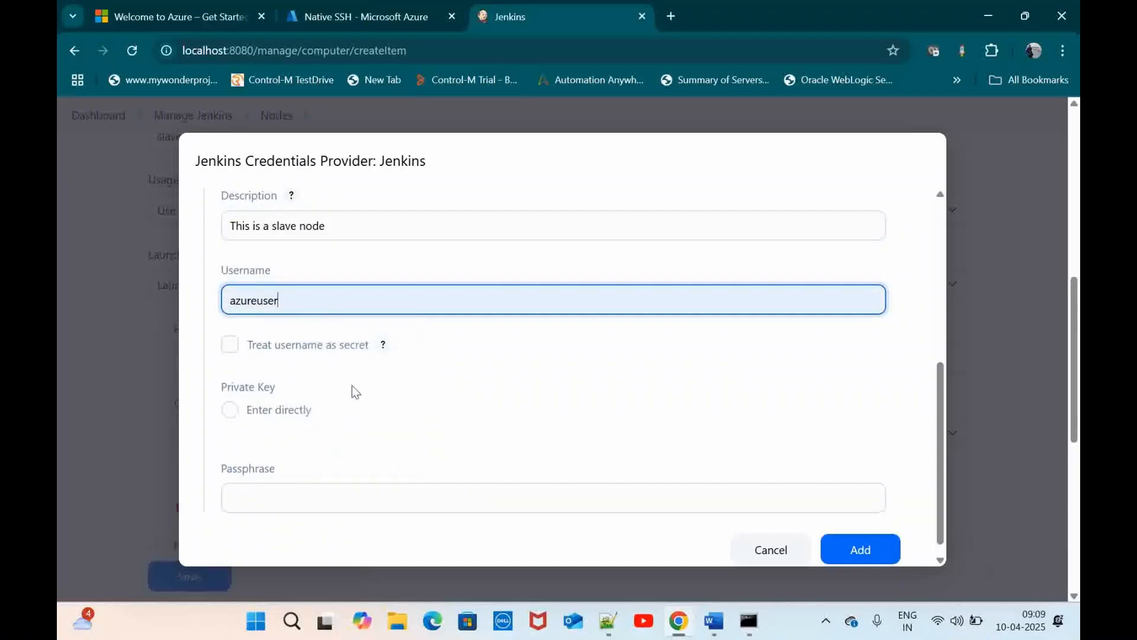
- Choose to enter the SSH credential's private key directly and open an empty key field for it
left_click(230, 409)
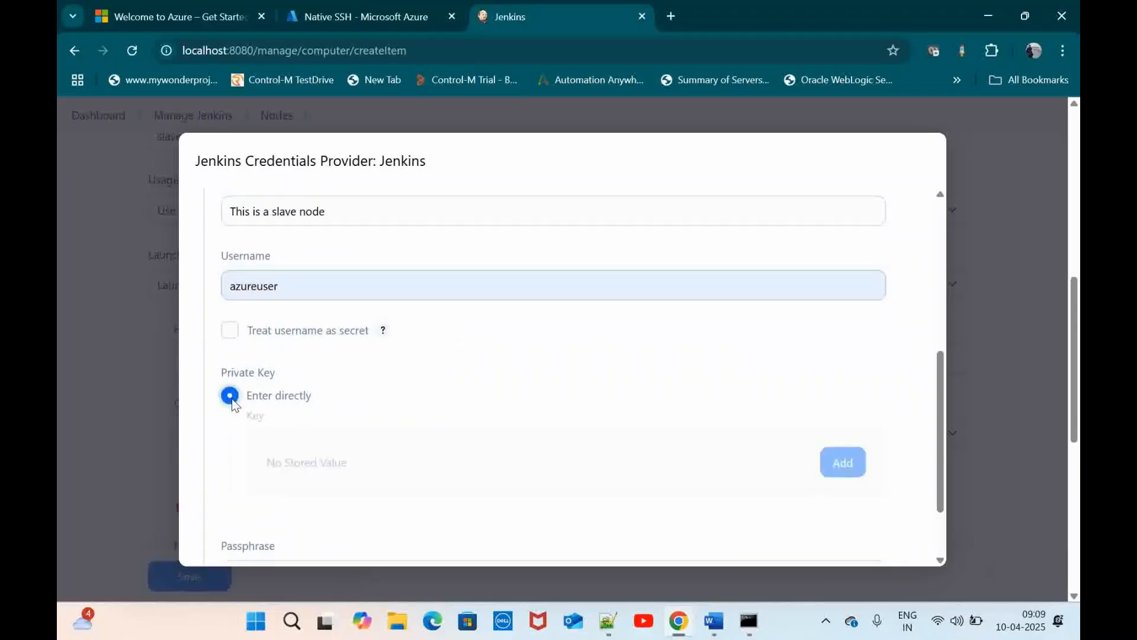
scroll(496, 442, "down", 1)
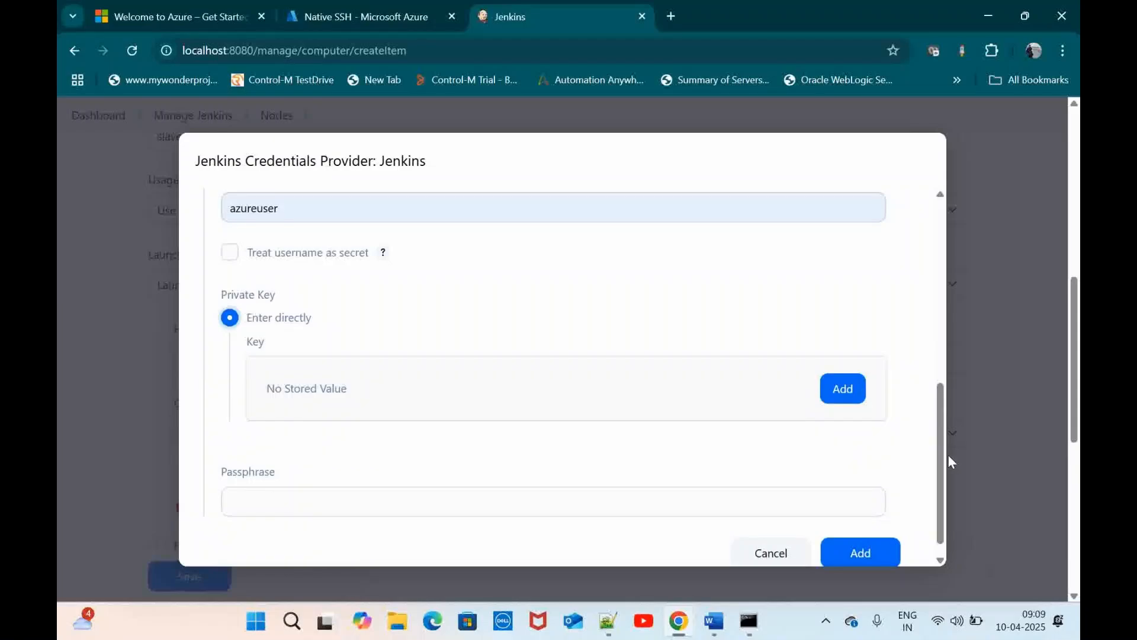
left_click(840, 391)
scroll(538, 438, "down", 1)
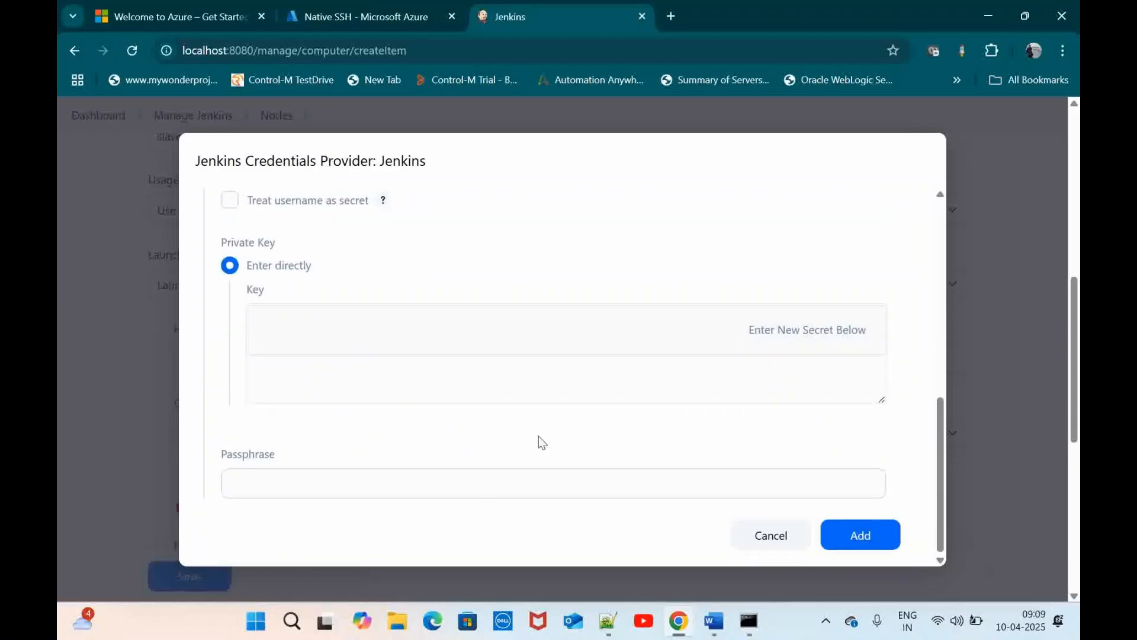
left_click(464, 385)
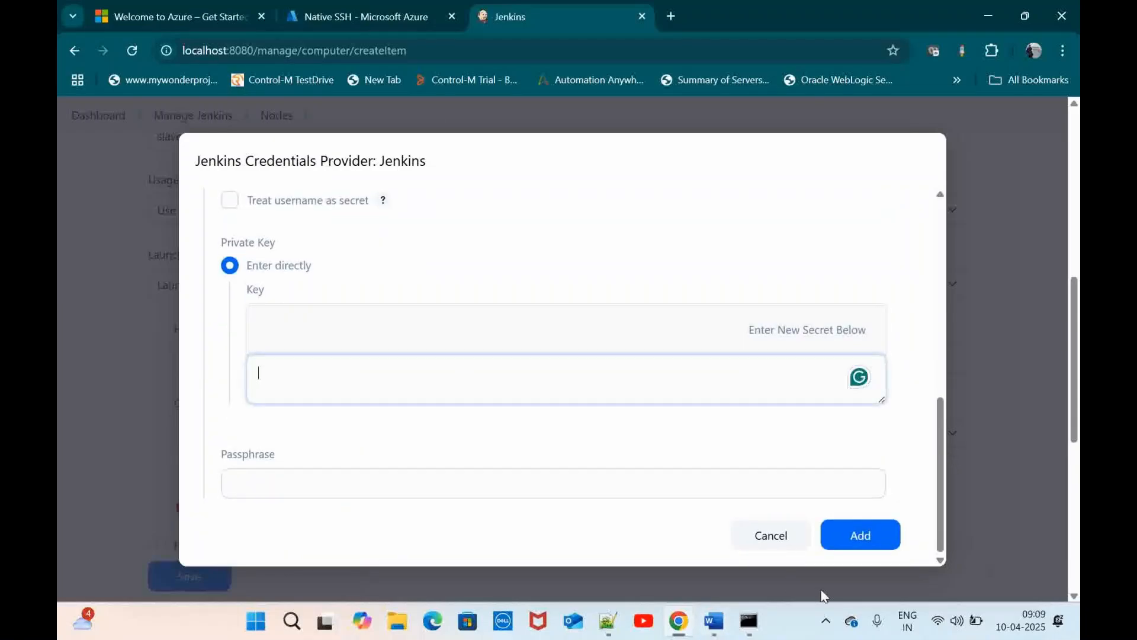
- Switch to the autobotdemo terminal session, list the home directory with ls -la, and change into the .ssh directory
left_click(749, 622)
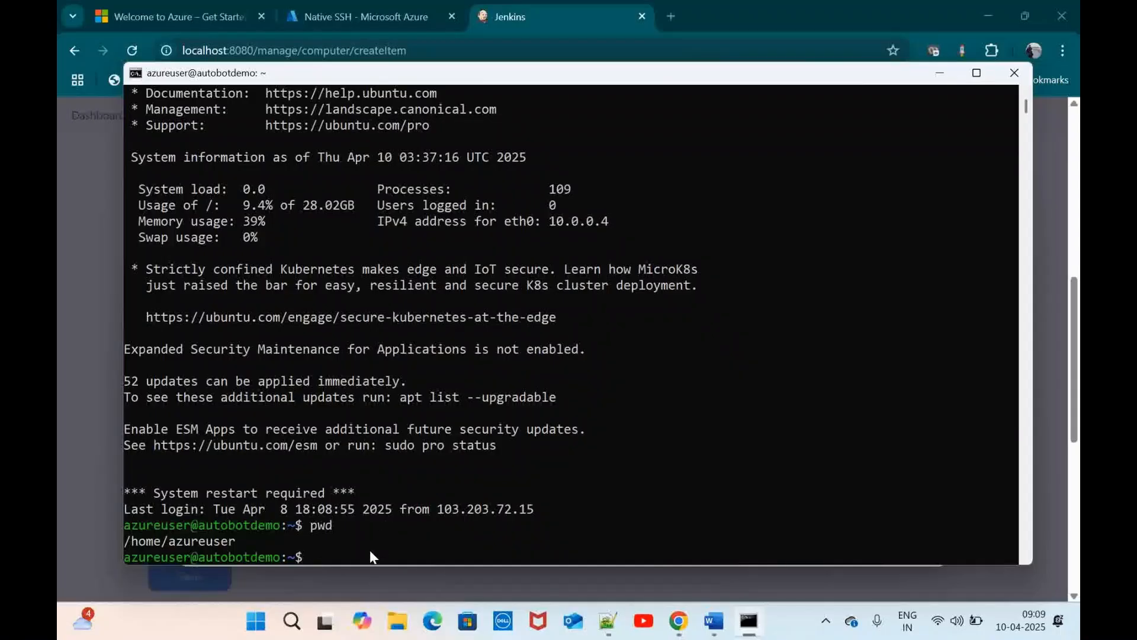
type("ls -la")
key("Return")
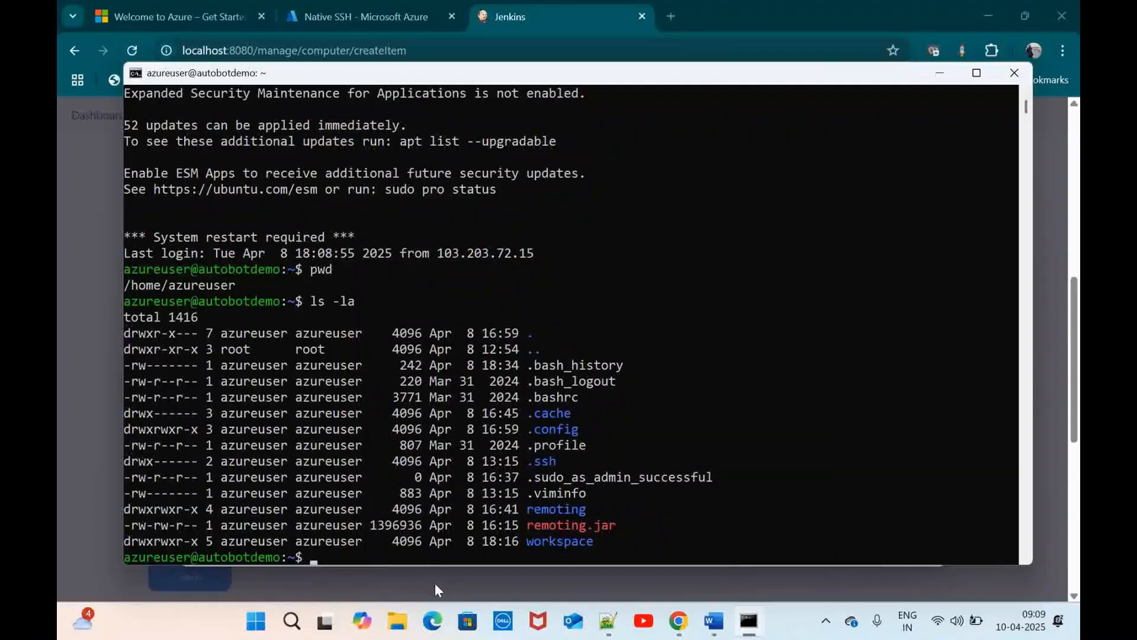
type("cd .ssh")
key("Return")
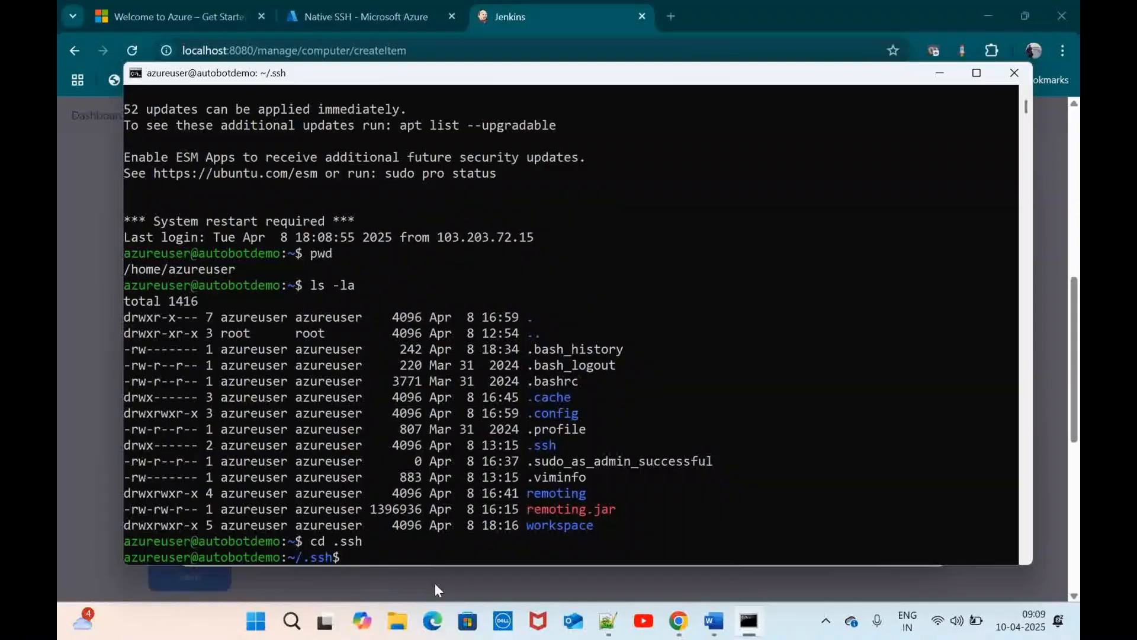
- List the files in .ssh and print the contents of the private key file id_ed25519
type("ls")
key("Return")
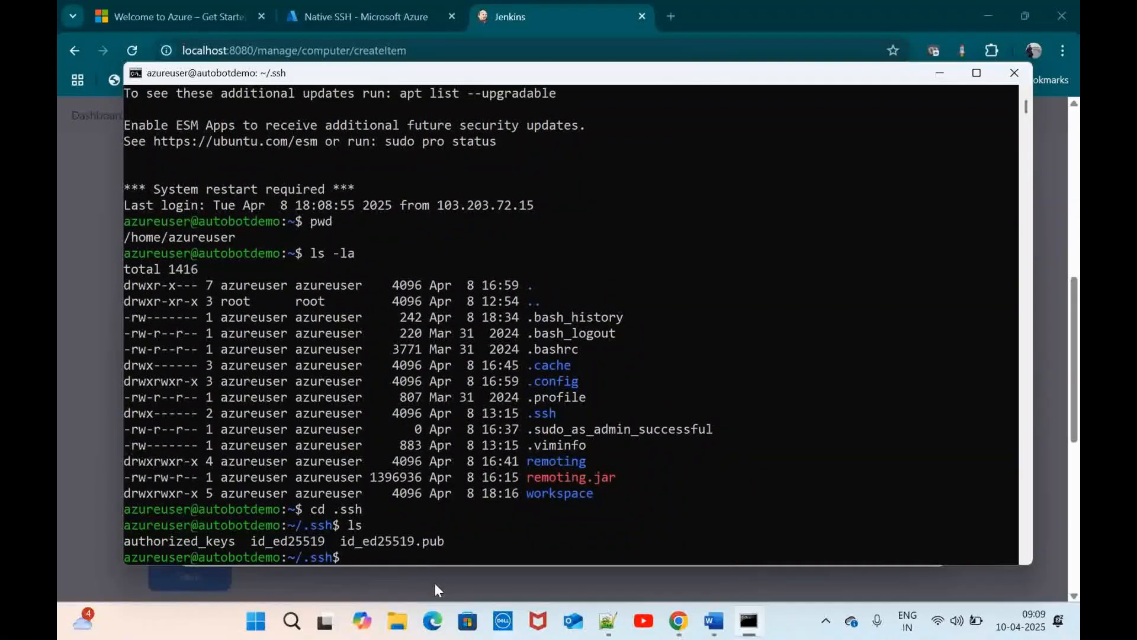
type("cat id_ed25519")
key("Return")
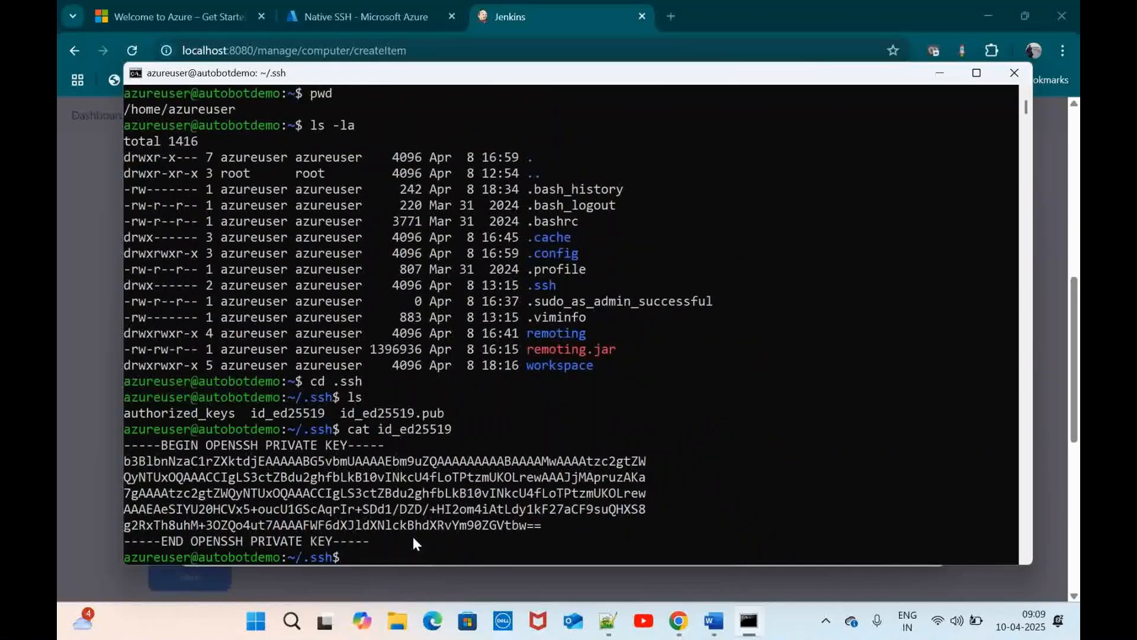
- Copy the complete private key, including its BEGIN and END lines, from the terminal and paste it into the Jenkins credential's key field
left_click_drag(368, 543, 105, 447)
right_click(130, 449)
left_click(678, 620)
left_click(318, 363)
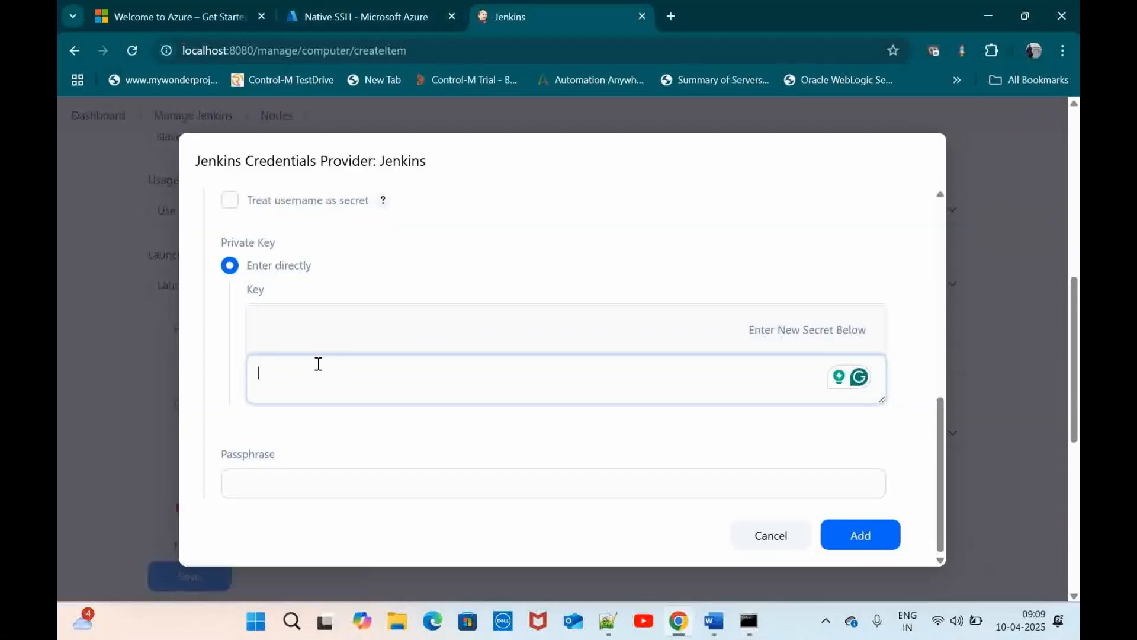
key("ctrl+v")
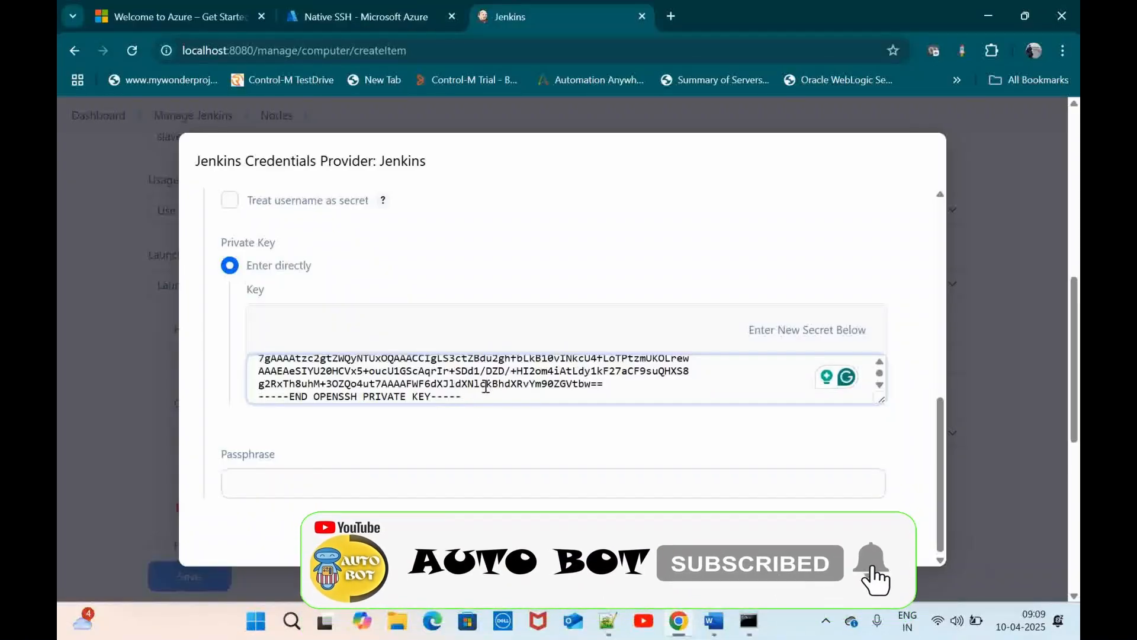
scroll(539, 286, "down", 1)
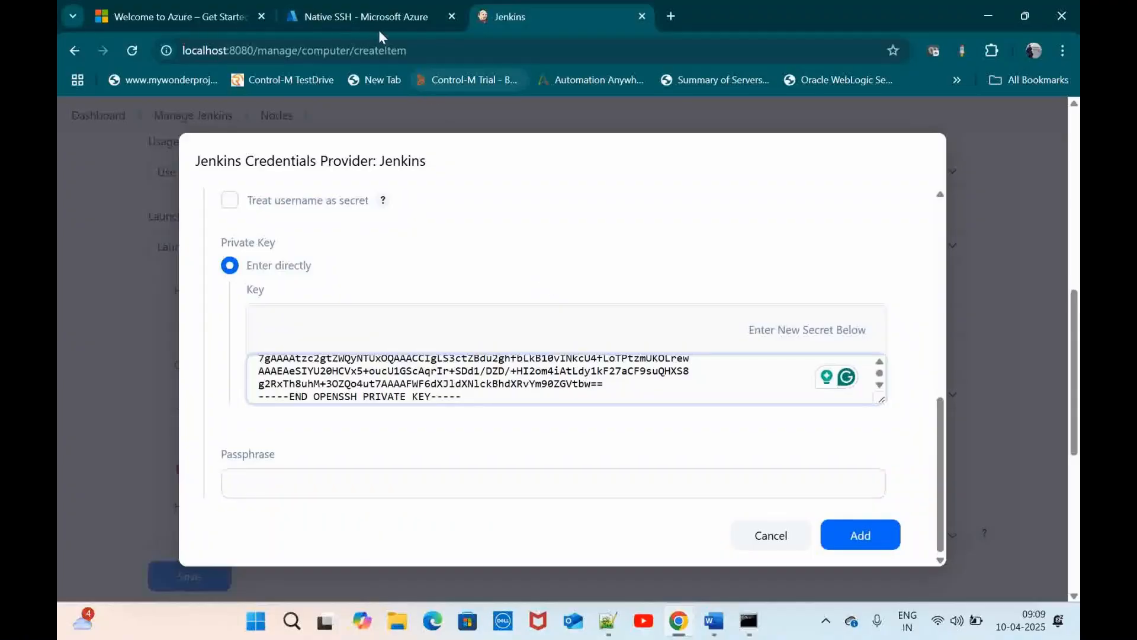
mouse_move(382, 18)
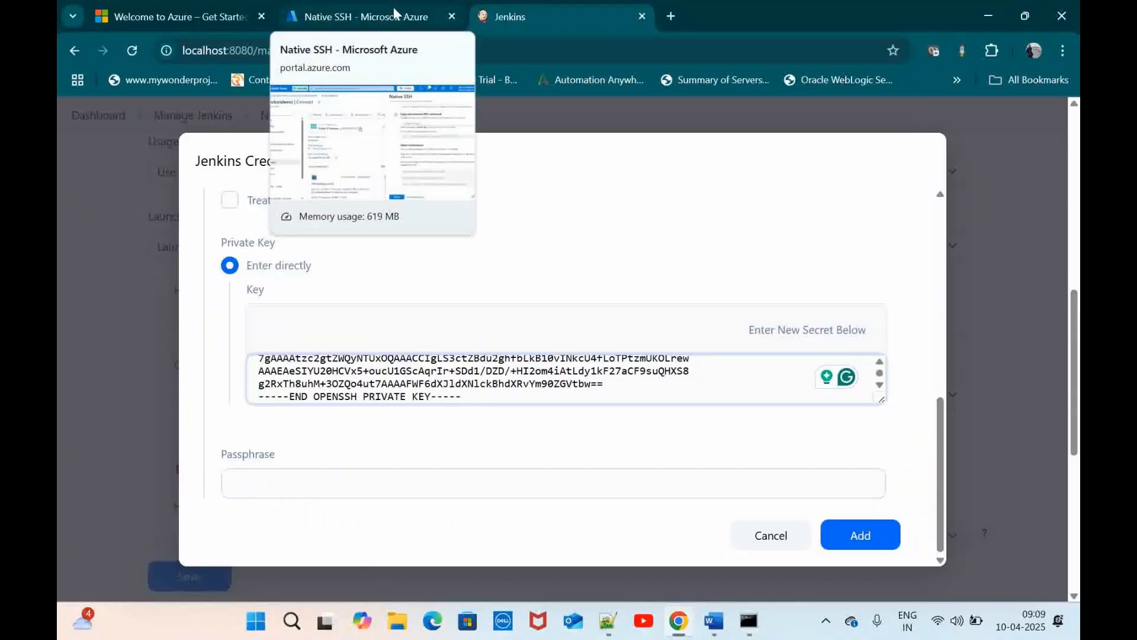
left_click(388, 15)
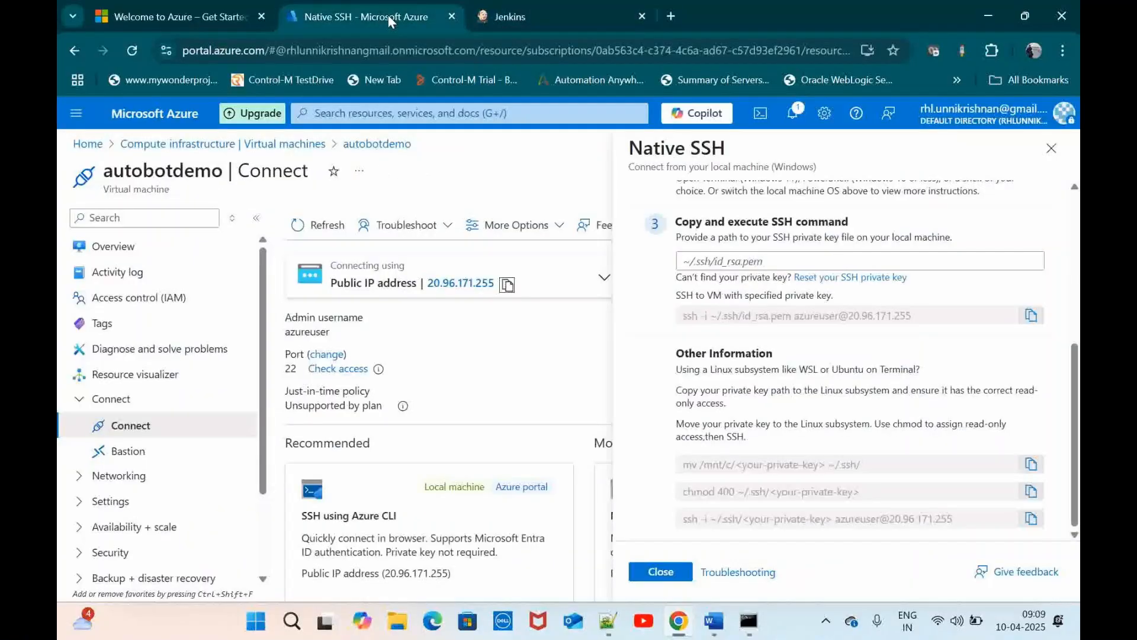
left_click(557, 18)
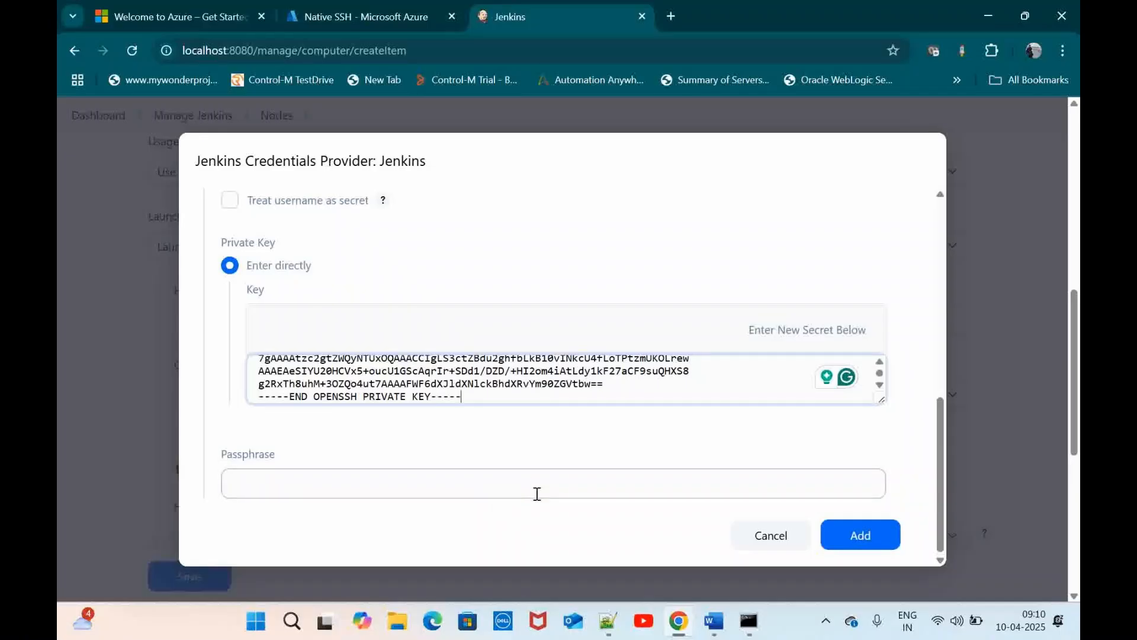
- Add the credential with an empty passphrase and select azureuser (This is a slave node) as the SSH host's credentials
left_click(880, 483)
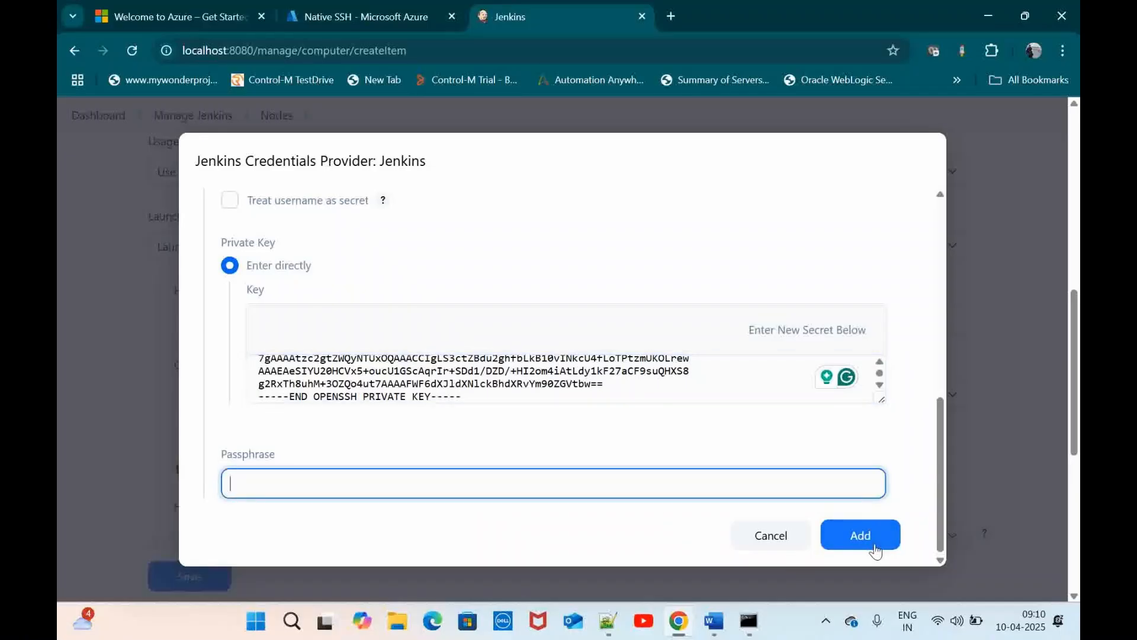
left_click(874, 550)
scroll(483, 468, "down", 2)
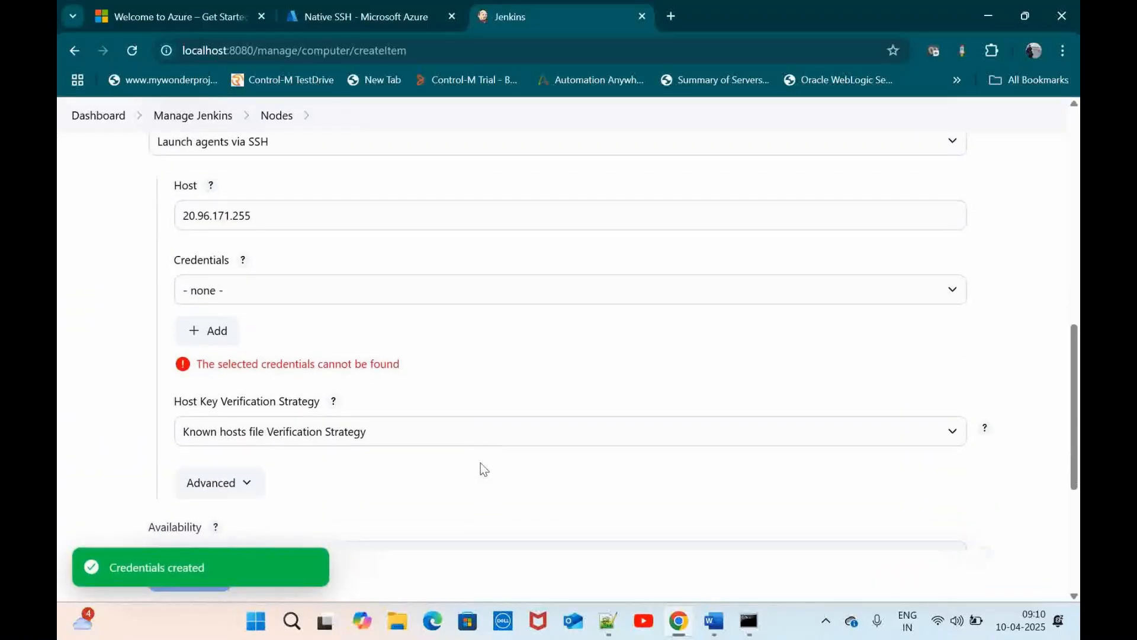
left_click(343, 301)
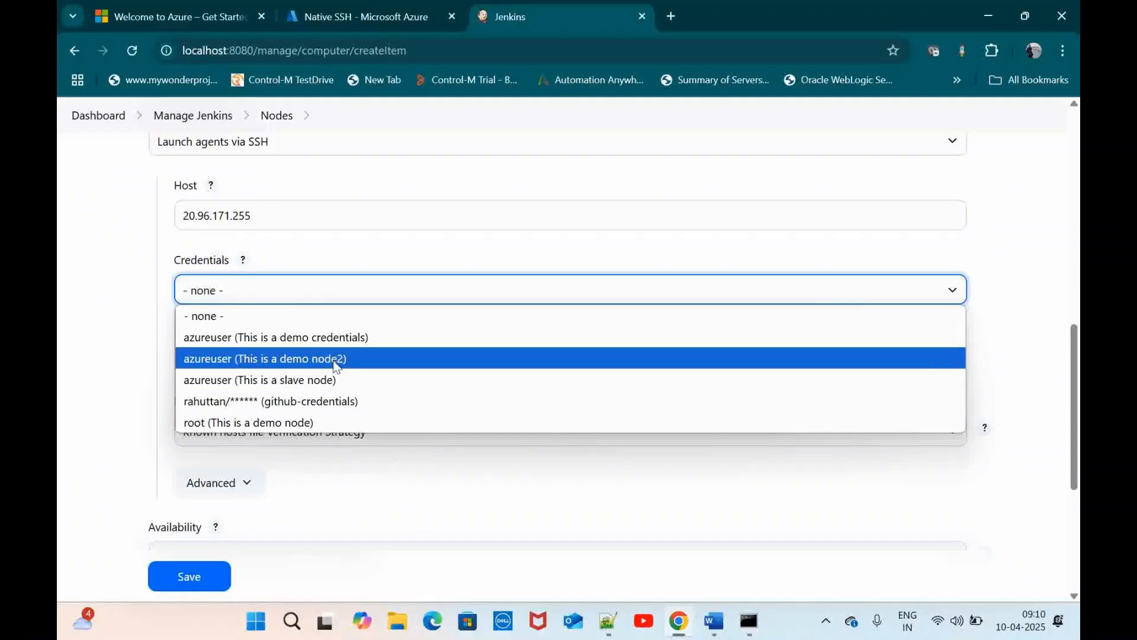
left_click(291, 382)
- Set the host key verification strategy to Non verifying Verification Strategy and save the node
scroll(436, 334, "down", 1)
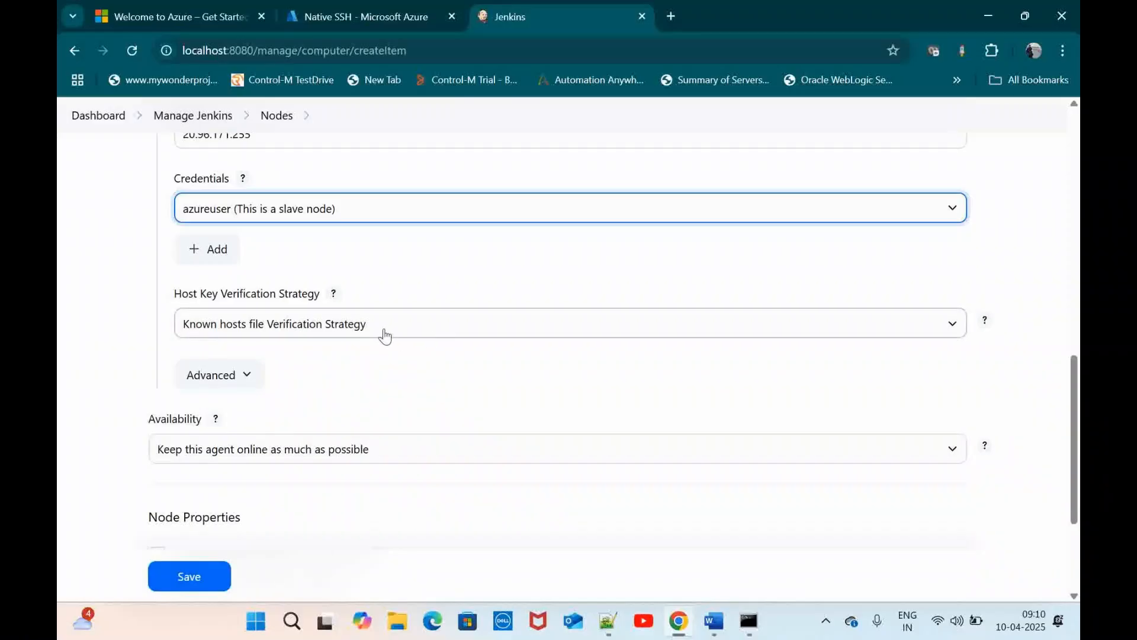
left_click(406, 328)
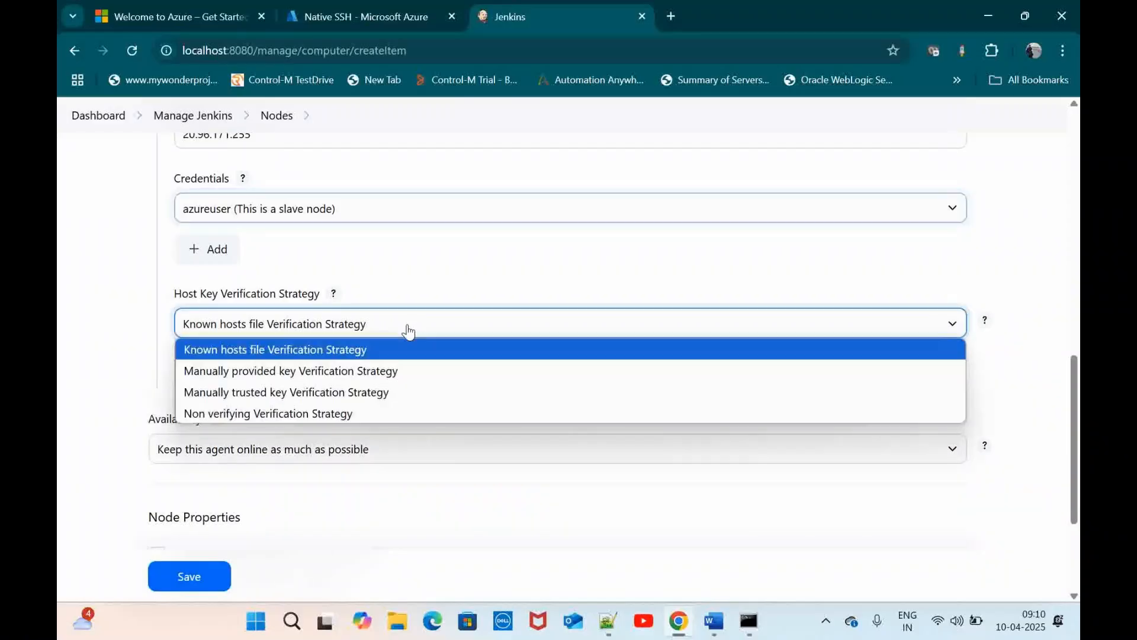
left_click(335, 413)
scroll(443, 261, "down", 2)
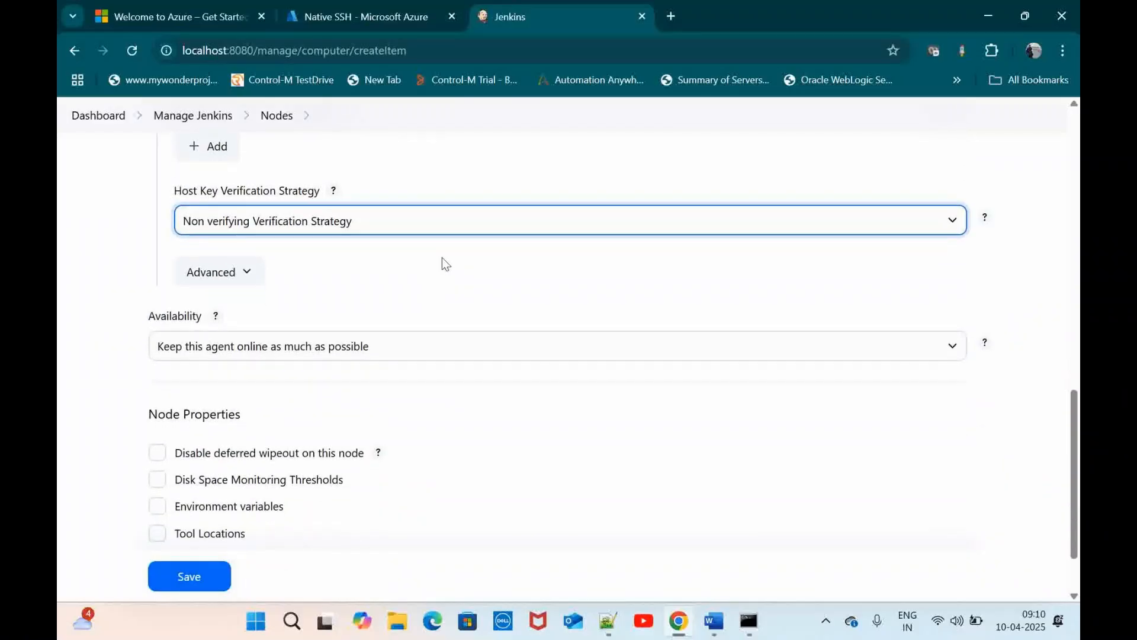
scroll(443, 261, "down", 1)
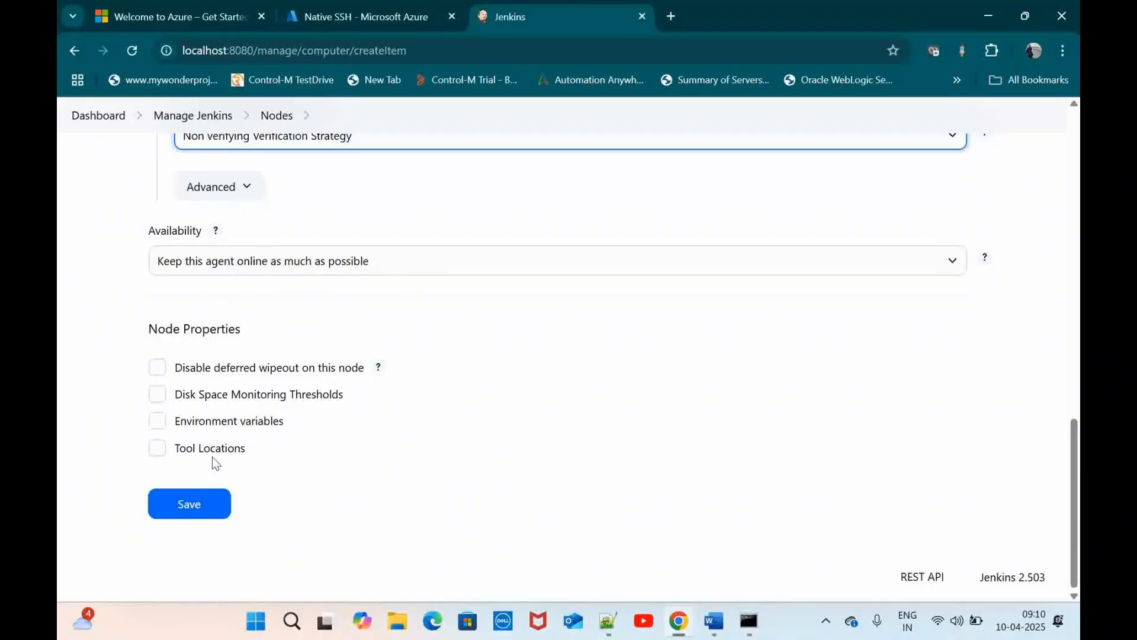
left_click(177, 508)
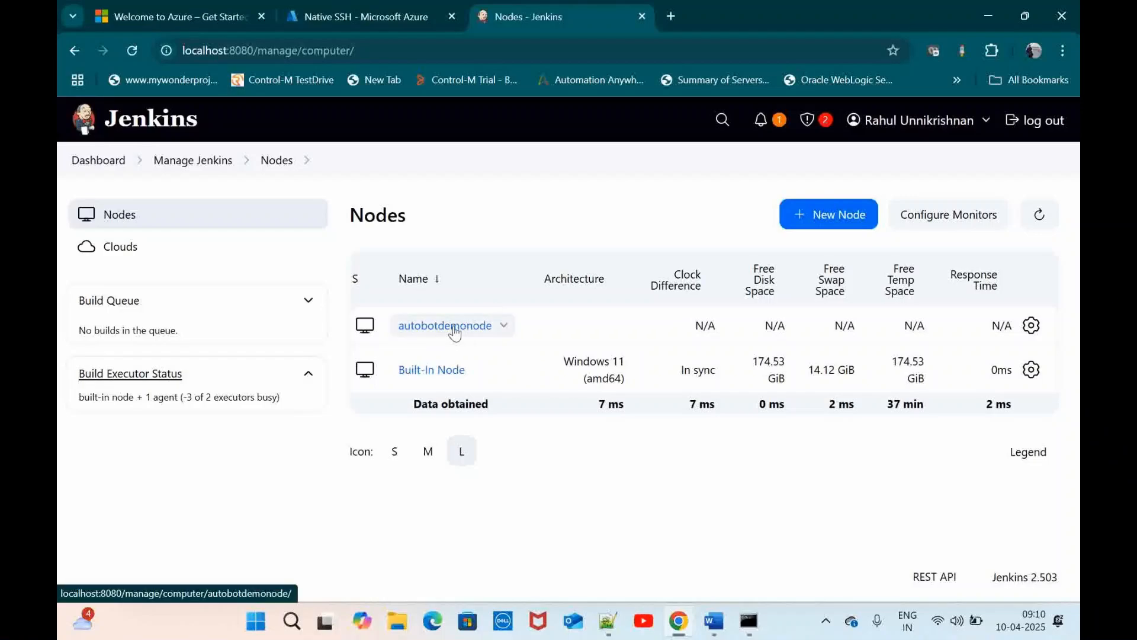
- Examine autobotdemonode's launch log for the SSH connection and agent startup, and check the node's entry in the node list
left_click(436, 331)
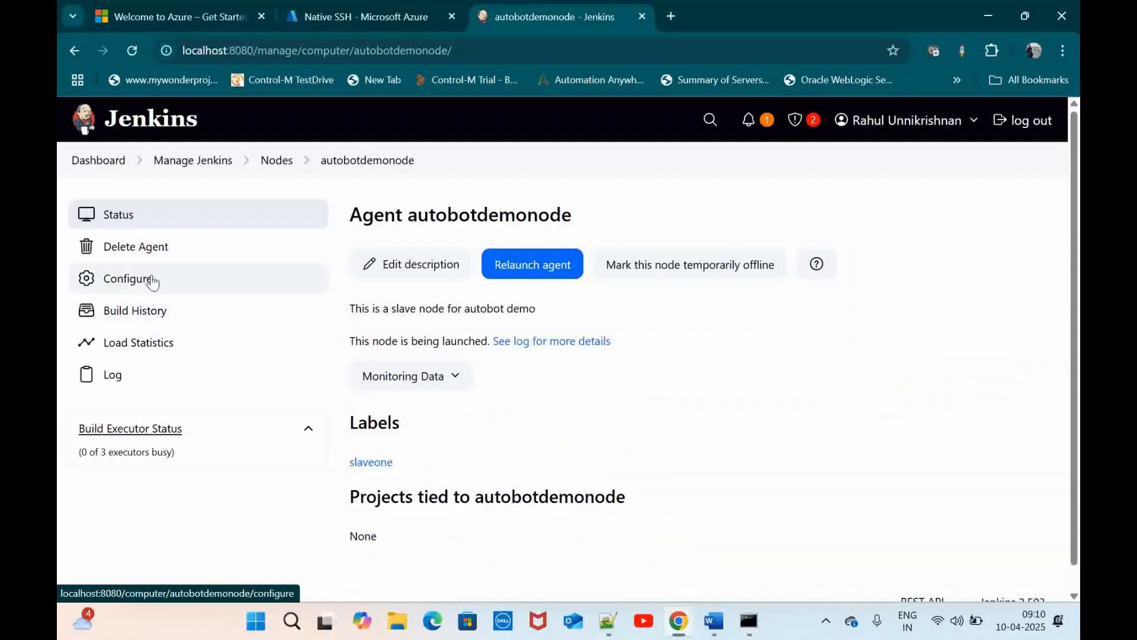
left_click(112, 386)
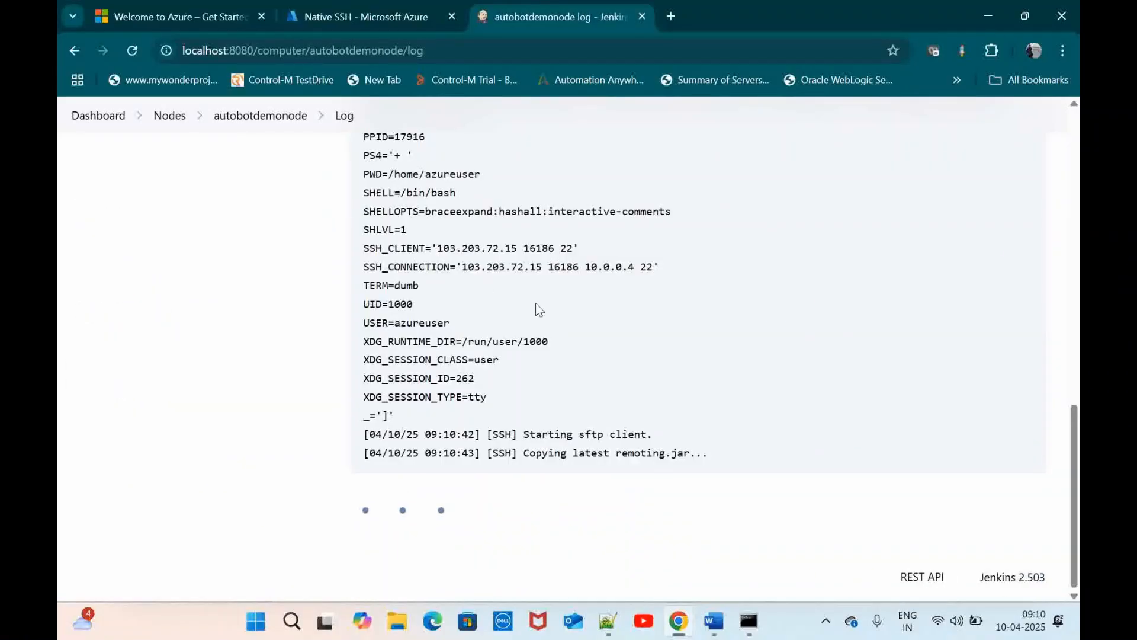
scroll(484, 264, "up", 2)
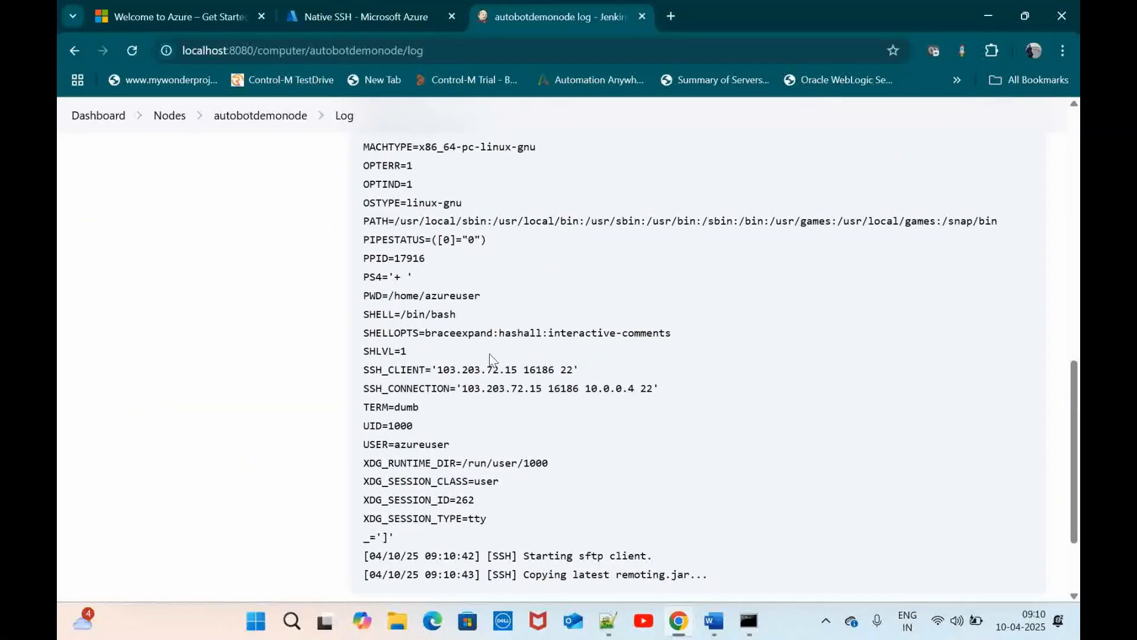
scroll(489, 353, "up", 3)
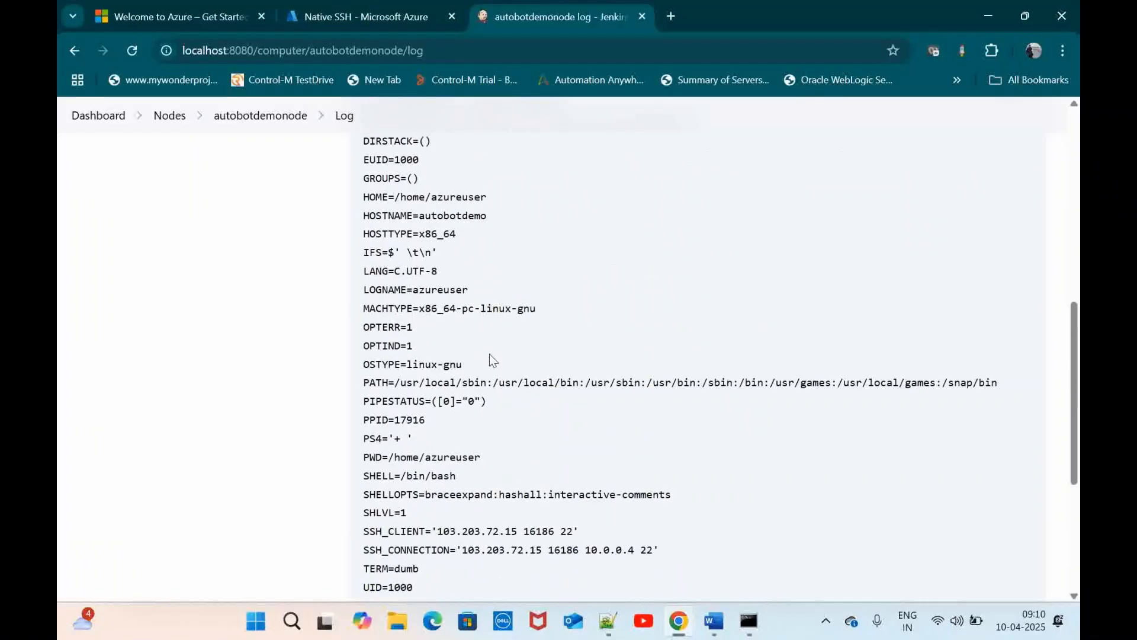
scroll(489, 354, "up", 5)
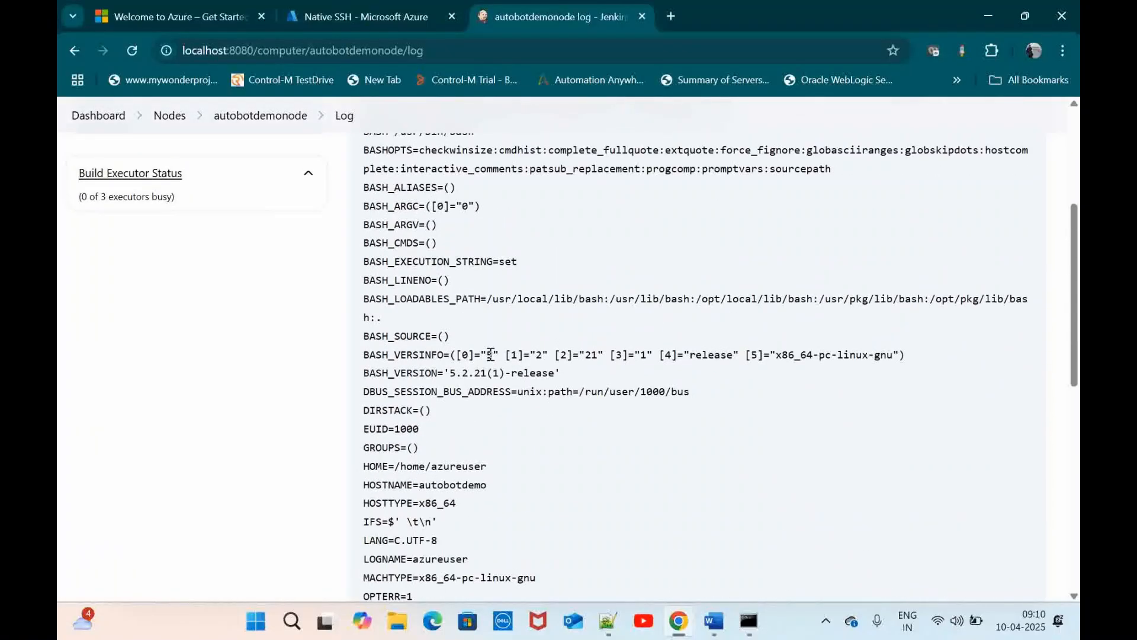
scroll(490, 354, "up", 4)
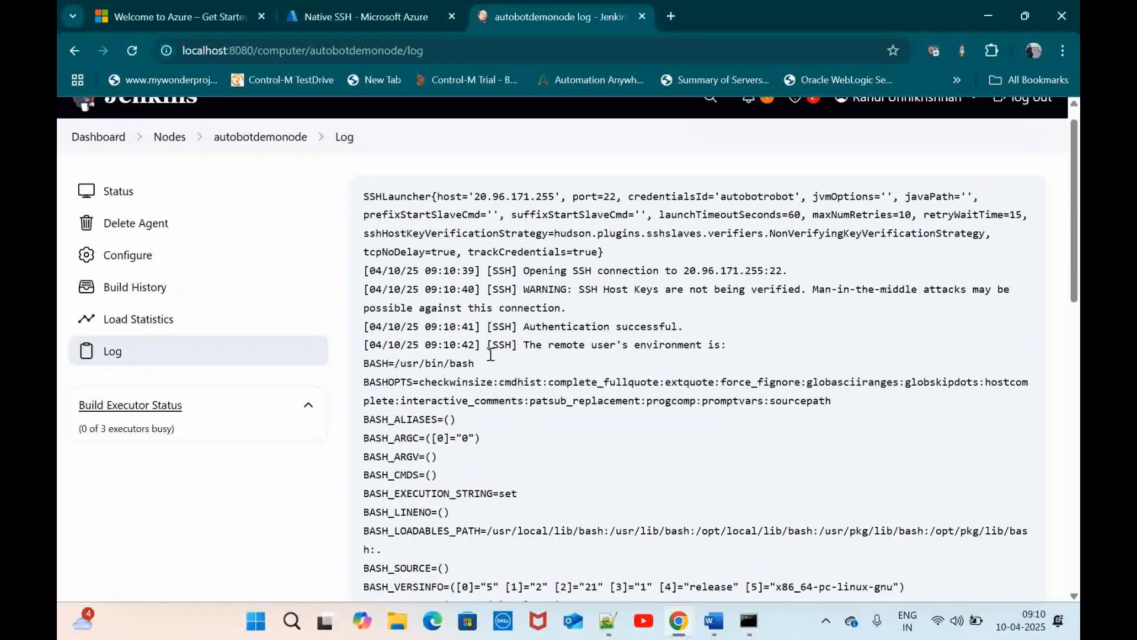
scroll(491, 354, "down", 18)
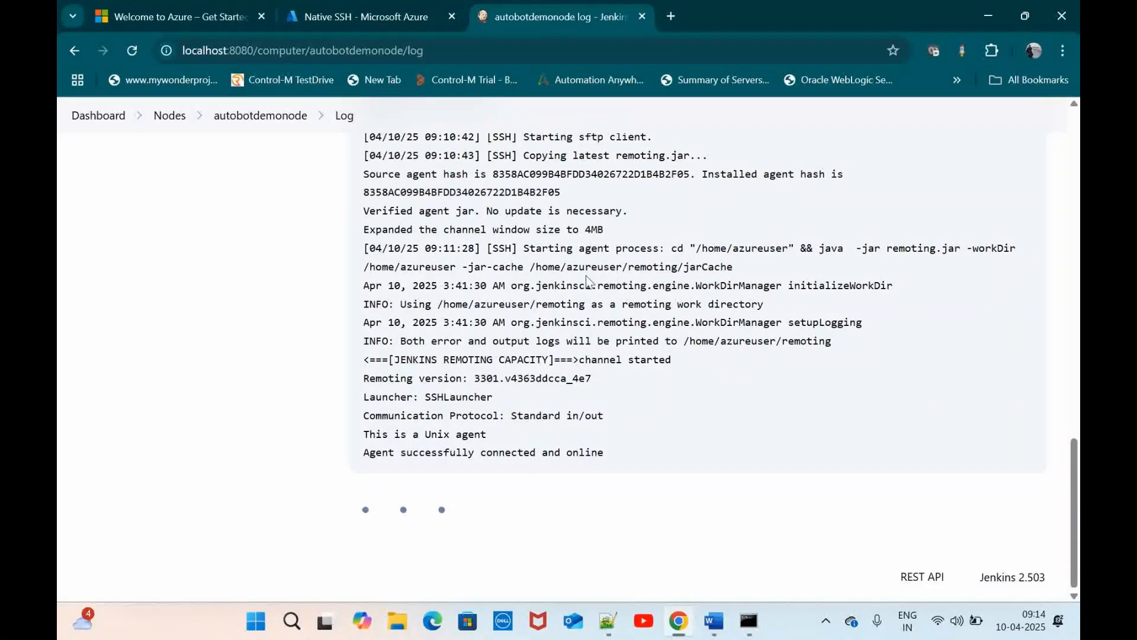
scroll(587, 275, "up", 1)
scroll(587, 275, "down", 1)
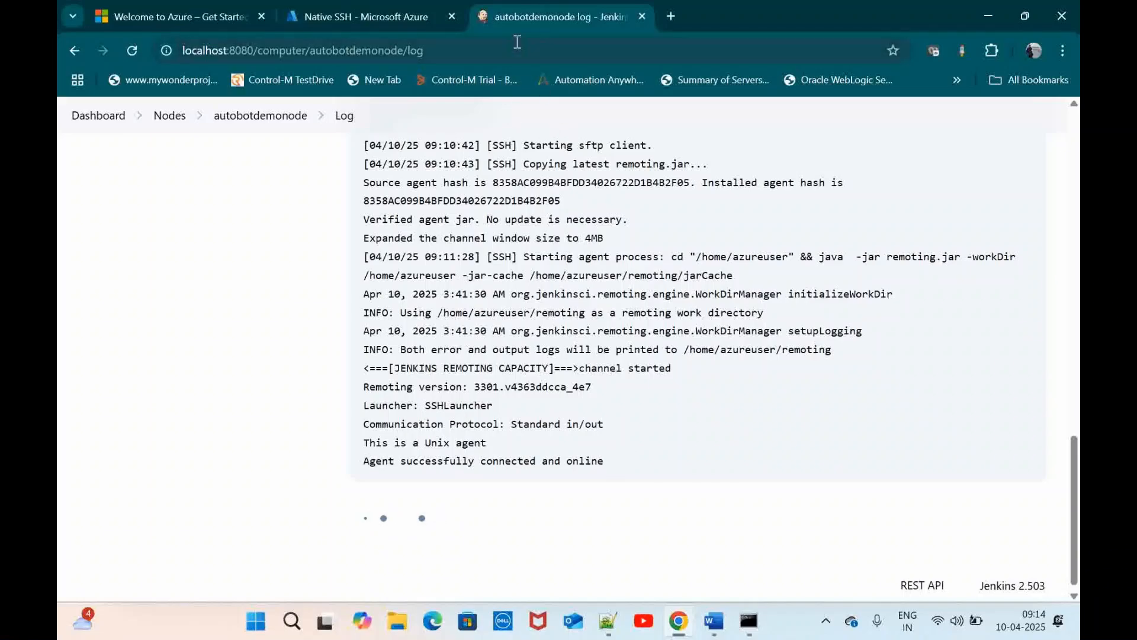
left_click(167, 118)
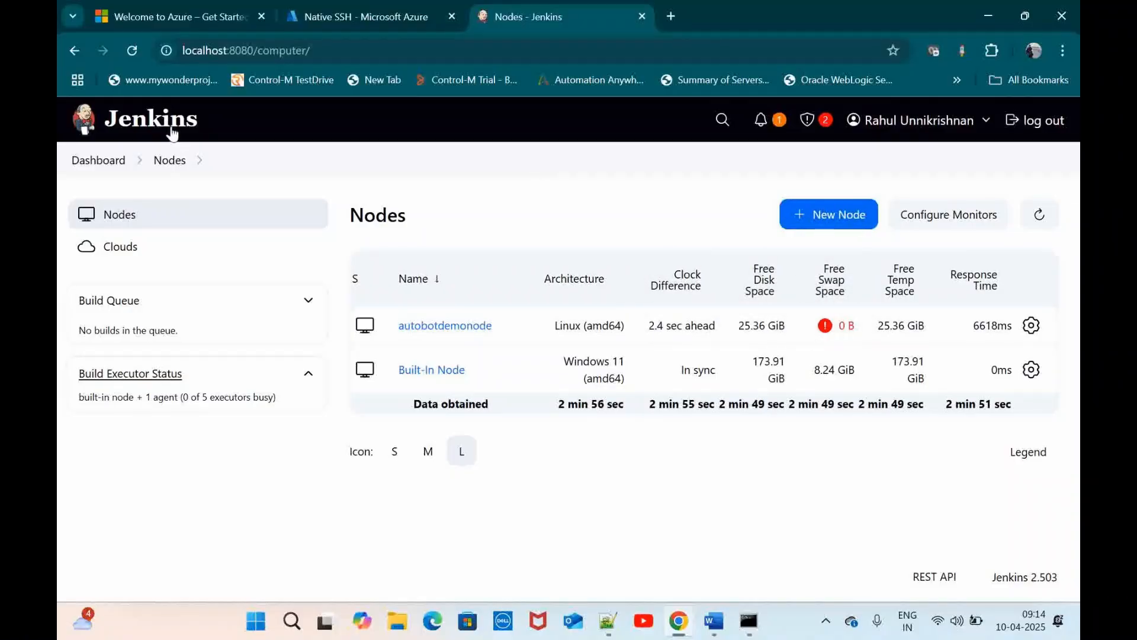
- Create a new Freestyle project named master-slave-demo from the Jenkins dashboard
left_click(99, 161)
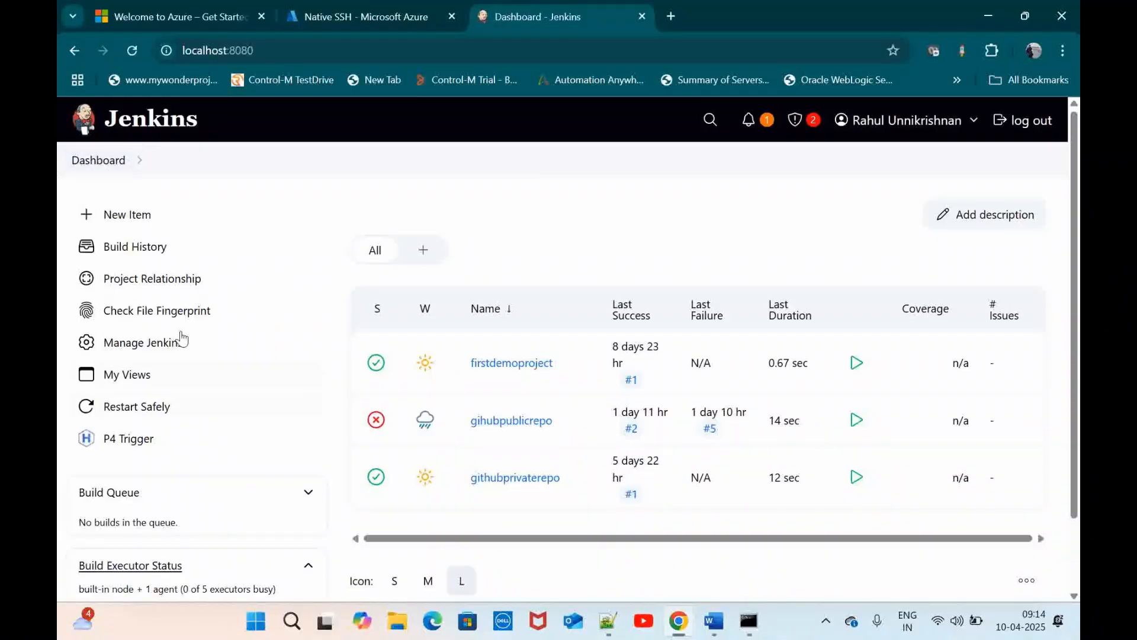
left_click(149, 227)
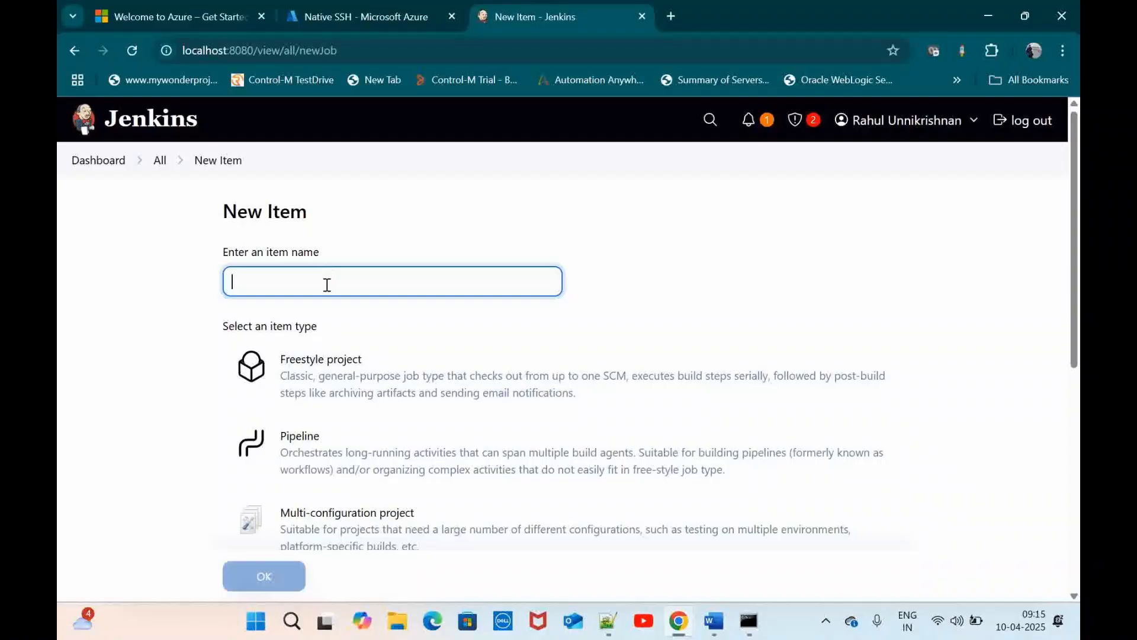
type("master")
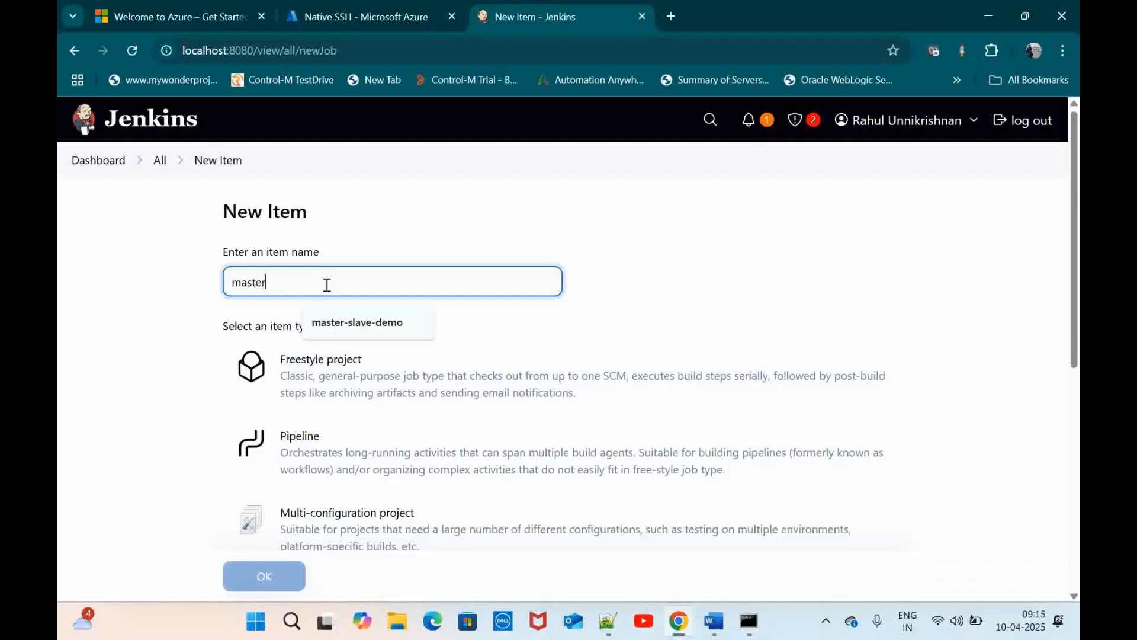
type("-slave-demo")
left_click(365, 325)
left_click(351, 377)
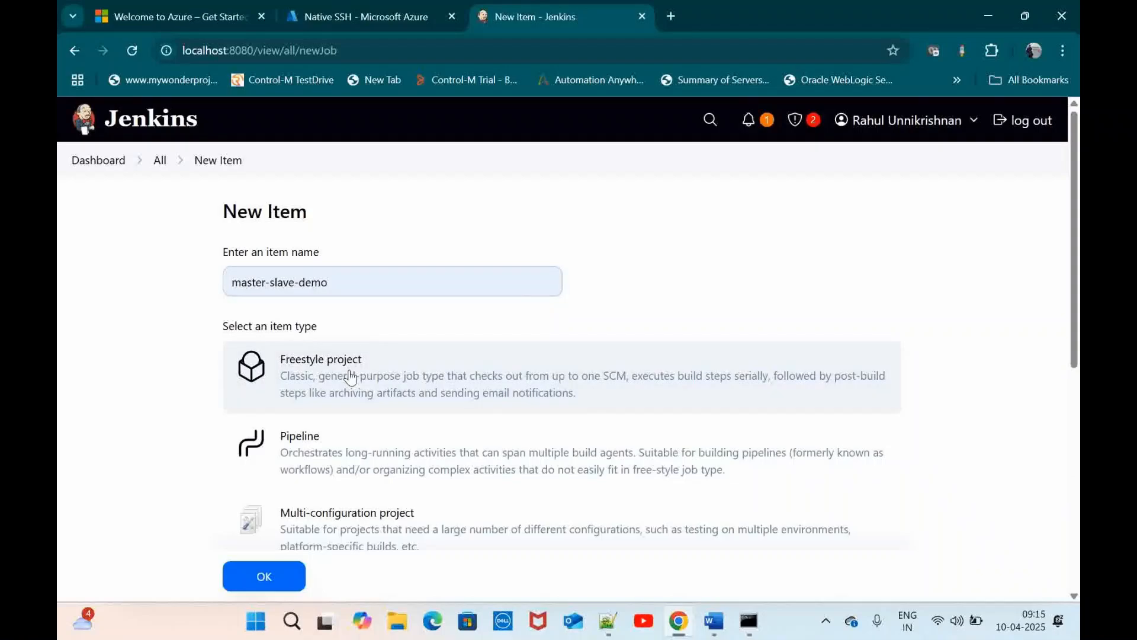
scroll(350, 378, "down", 2)
left_click(264, 575)
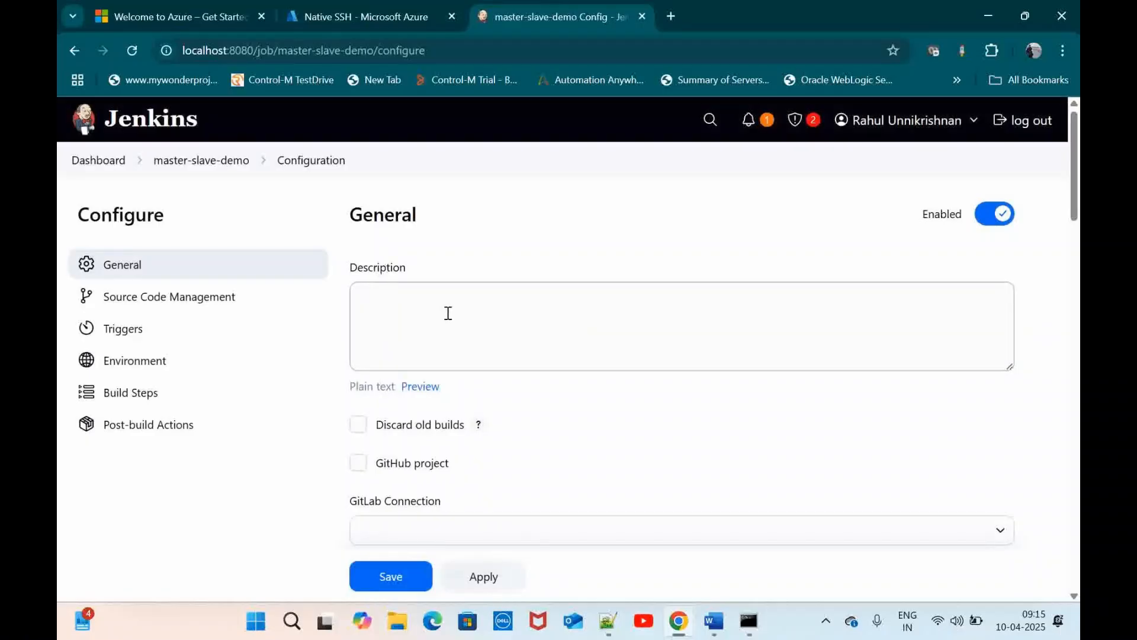
- Enter the project description "This is a master-slave demo project"
left_click(448, 312)
type("Thu")
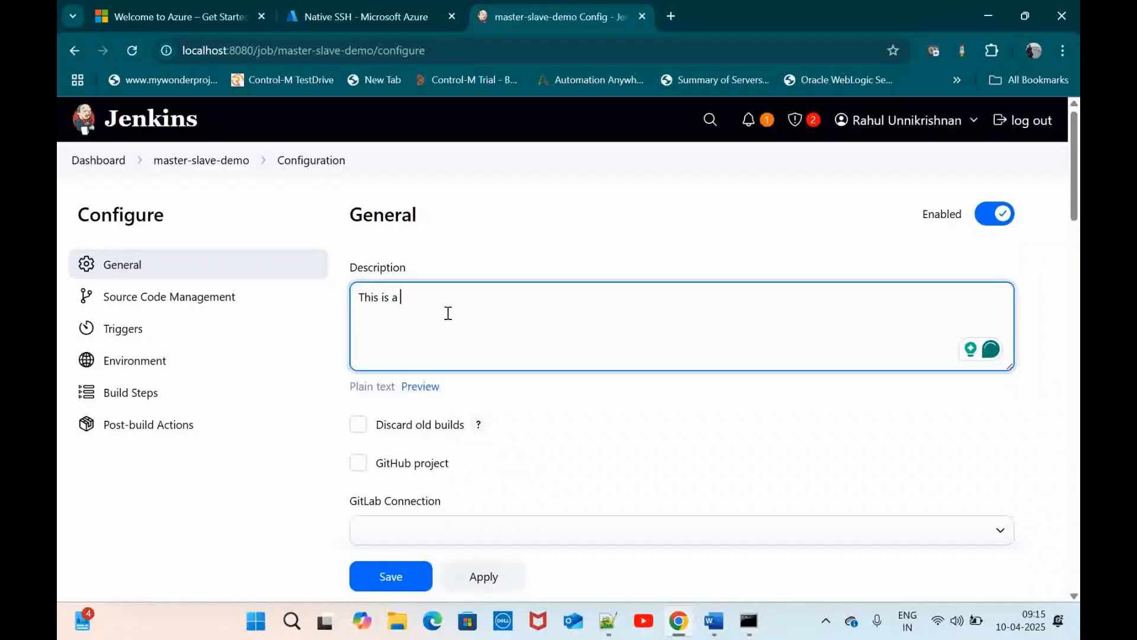
type("s is a mat")
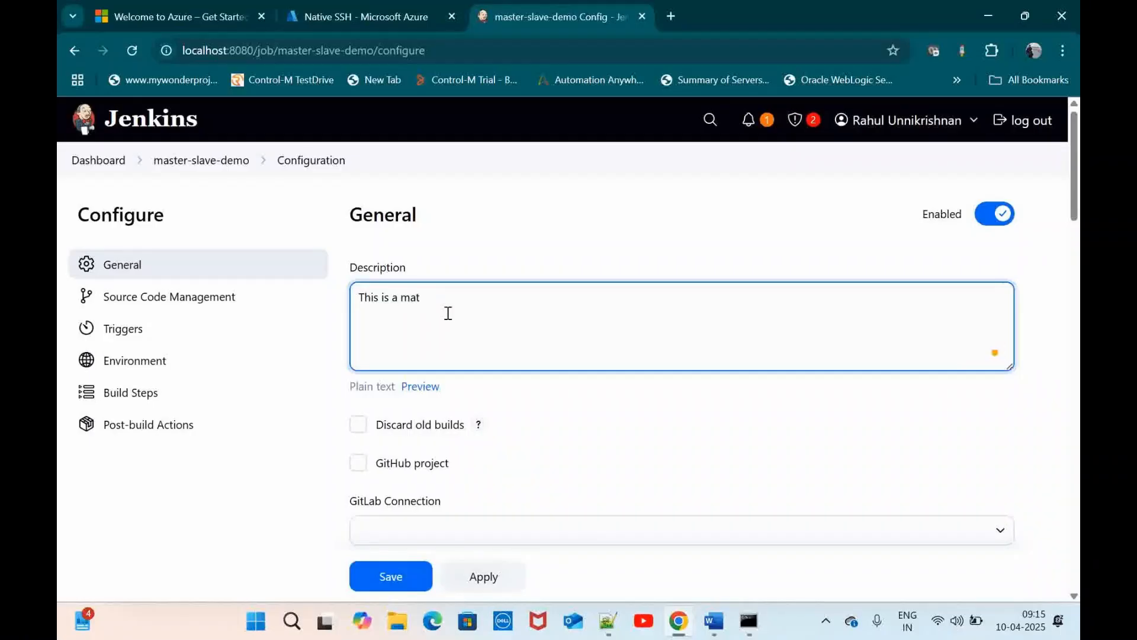
type("ter-slave demo project")
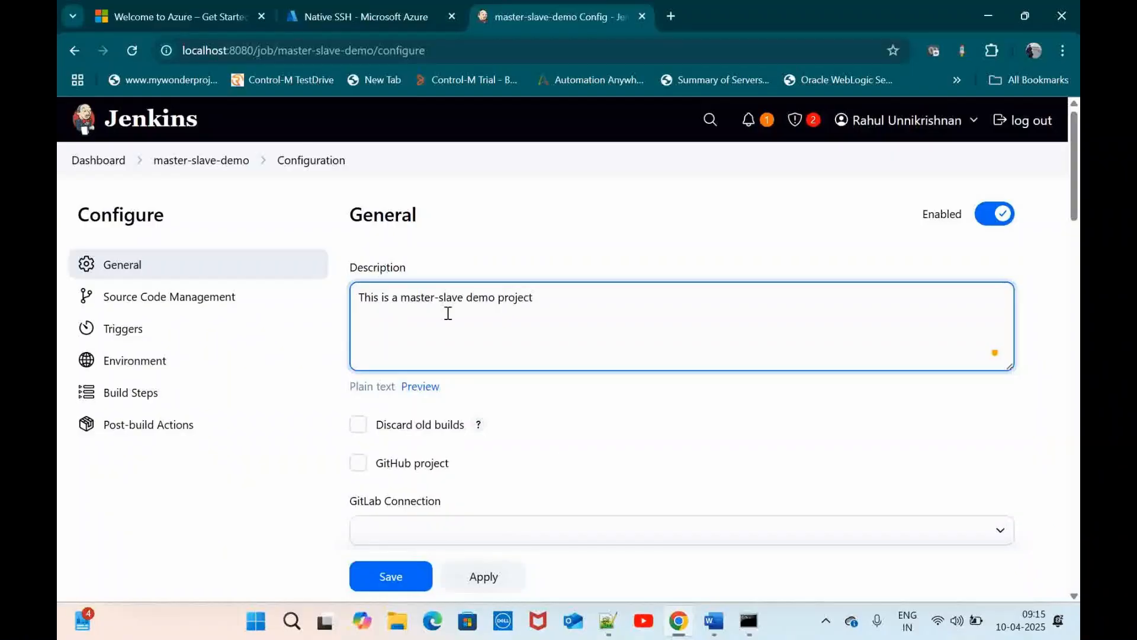
- Restrict where the project can be run to the label expression slaveone, copying the label from the notes in Notepad++
scroll(552, 464, "down", 7)
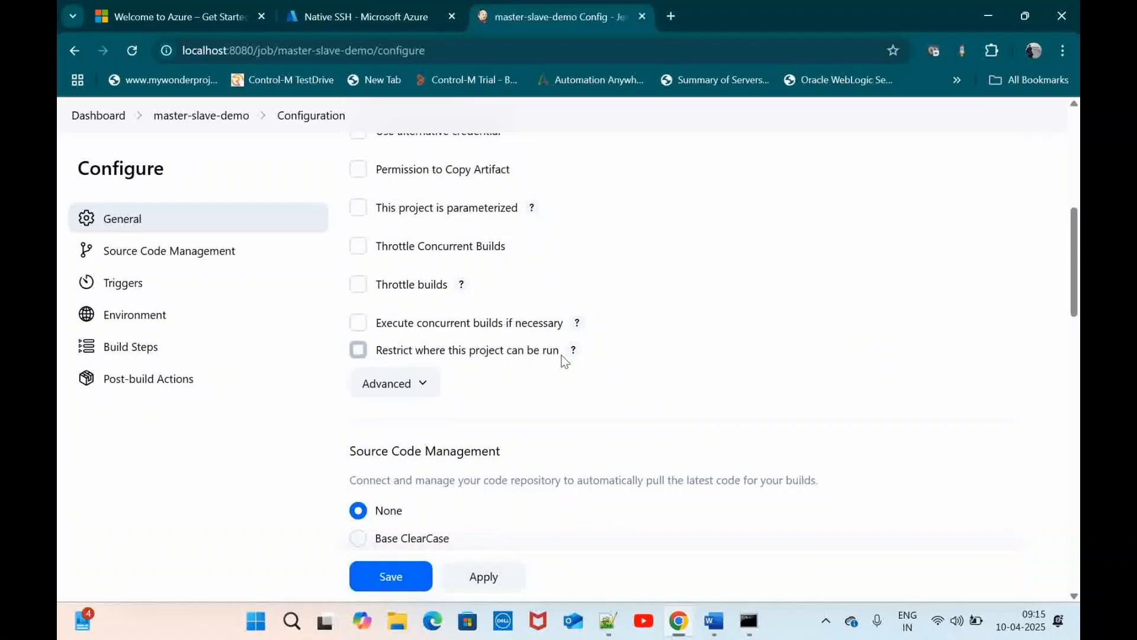
left_click(357, 352)
left_click(458, 408)
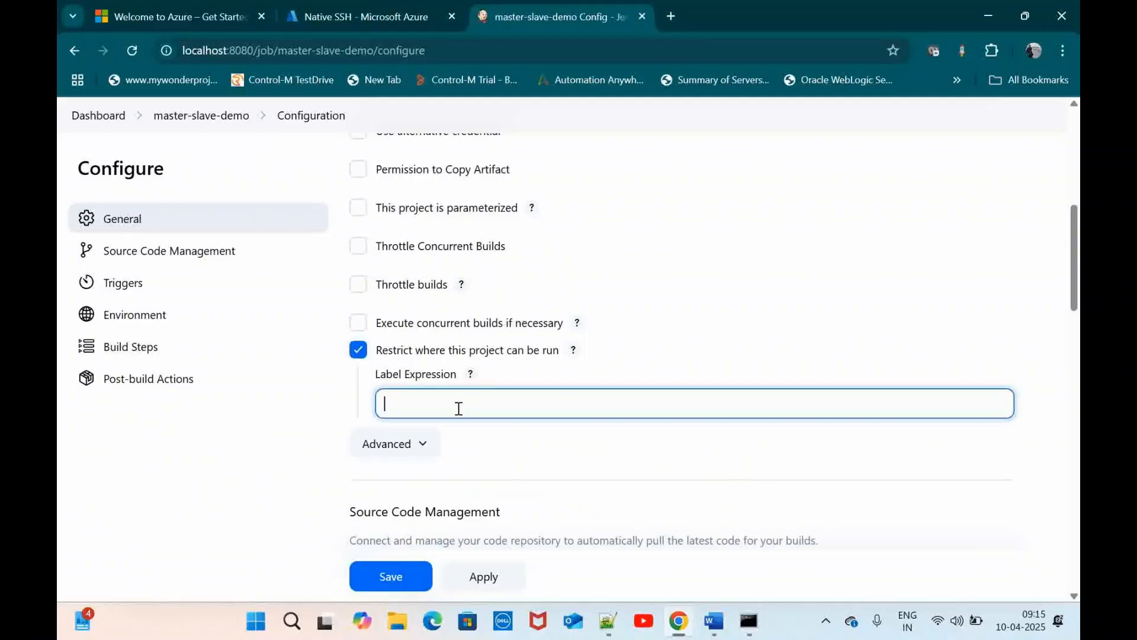
left_click(608, 622)
left_click_drag(193, 168, 89, 171)
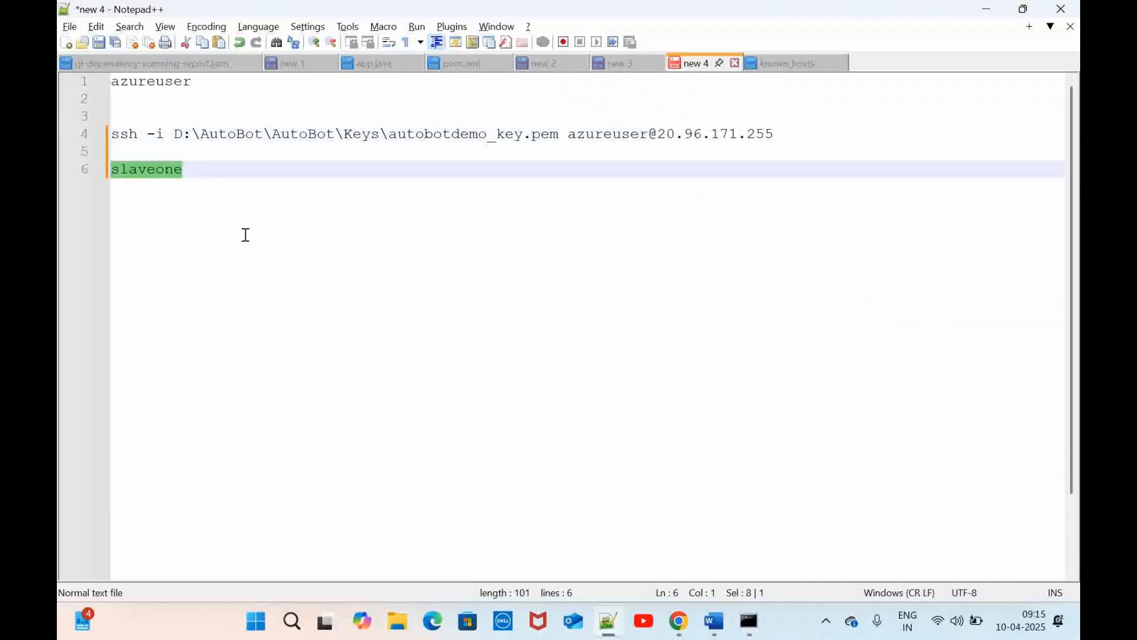
key("alt+Tab")
scroll(515, 417, "down", 1)
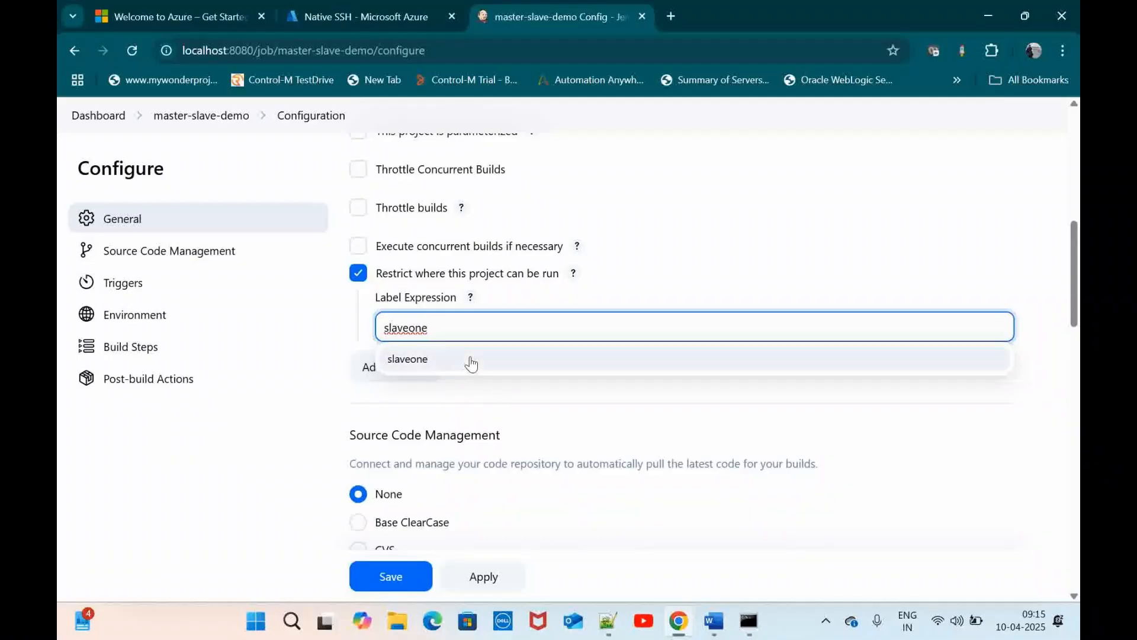
left_click(544, 404)
- Add an Execute shell build step to the project, leaving source code management at None
scroll(544, 404, "down", 5)
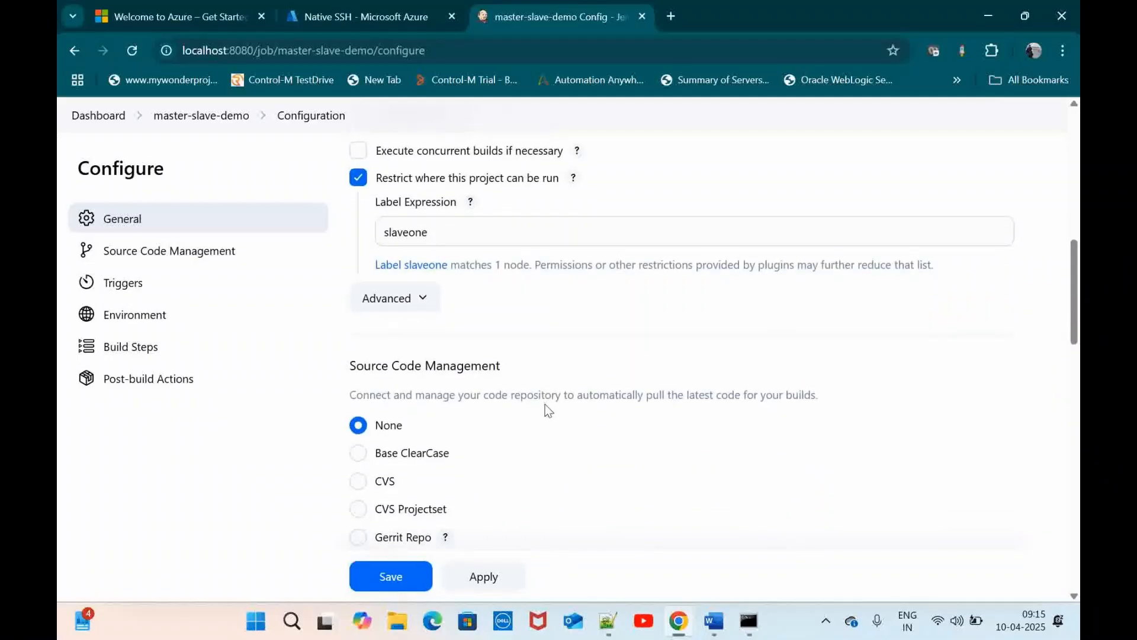
scroll(545, 407, "up", 1)
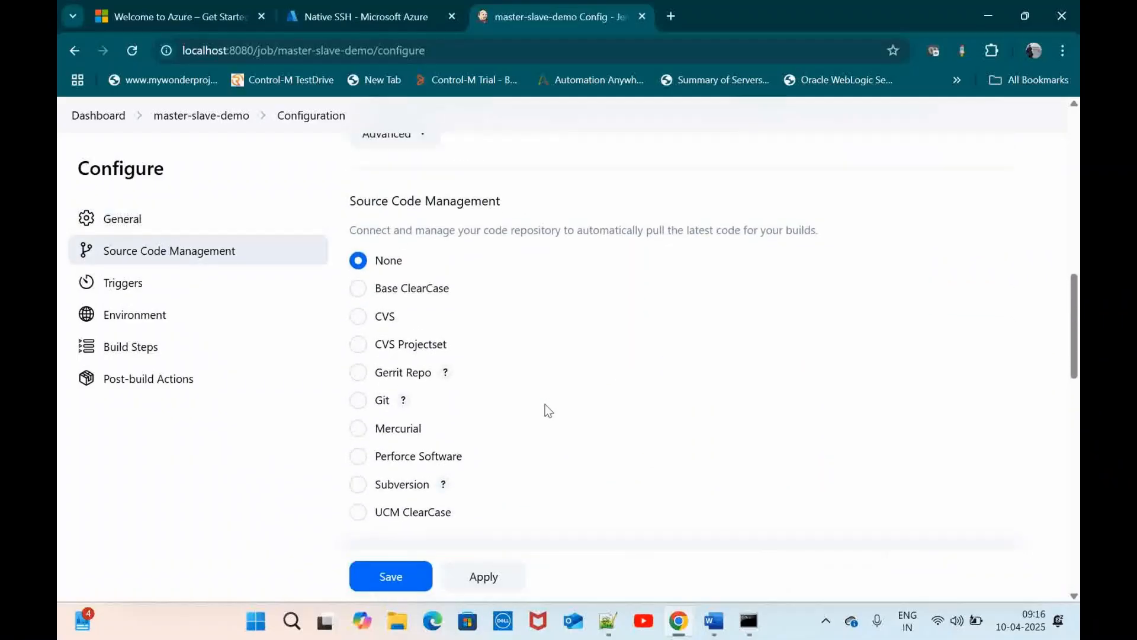
scroll(543, 373, "down", 2)
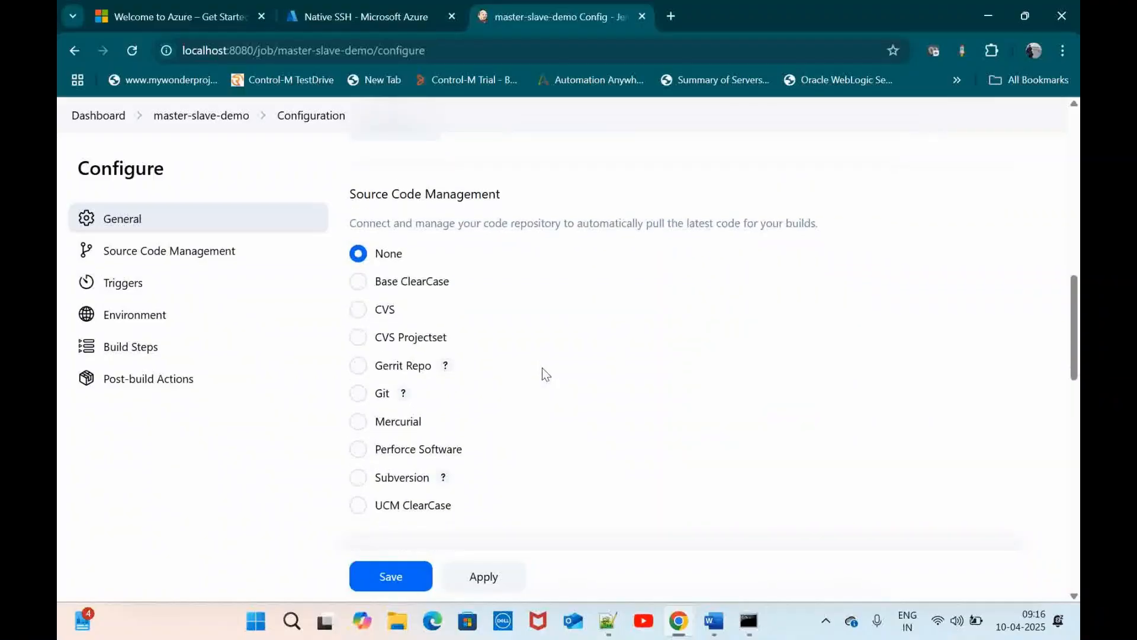
scroll(533, 424, "down", 5)
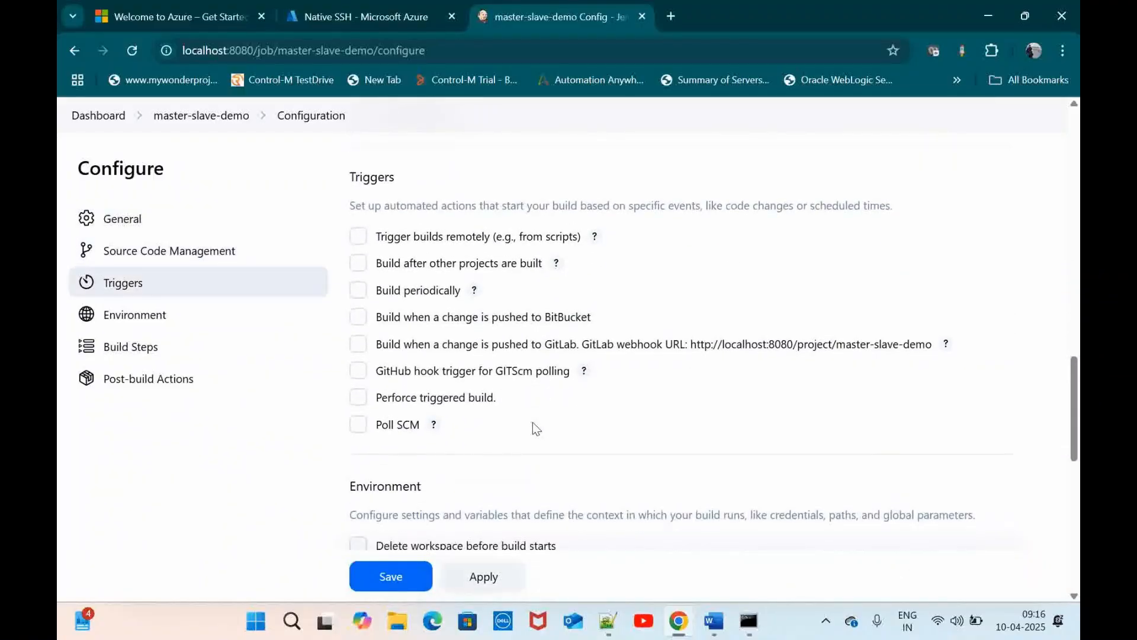
scroll(532, 421, "down", 5)
scroll(532, 421, "down", 5)
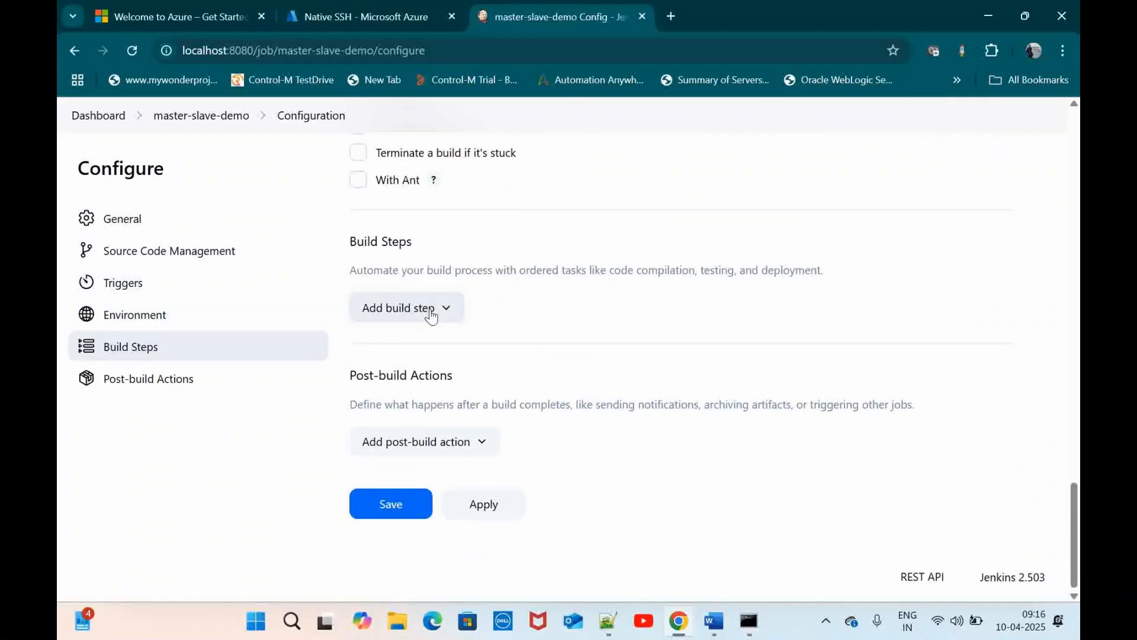
left_click(422, 313)
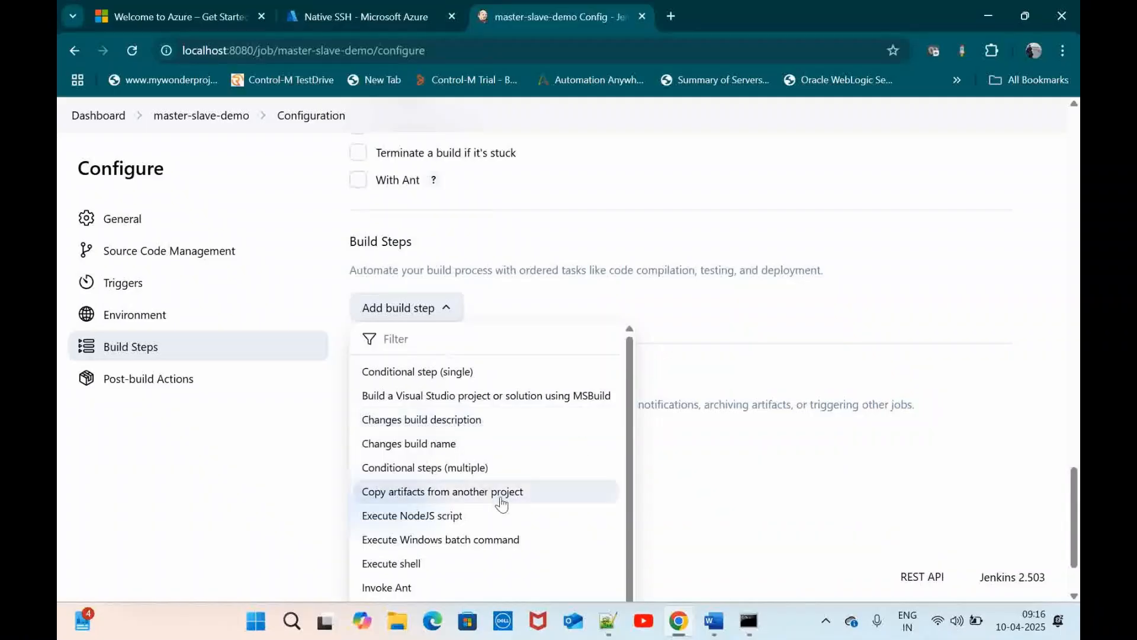
scroll(502, 504, "down", 2)
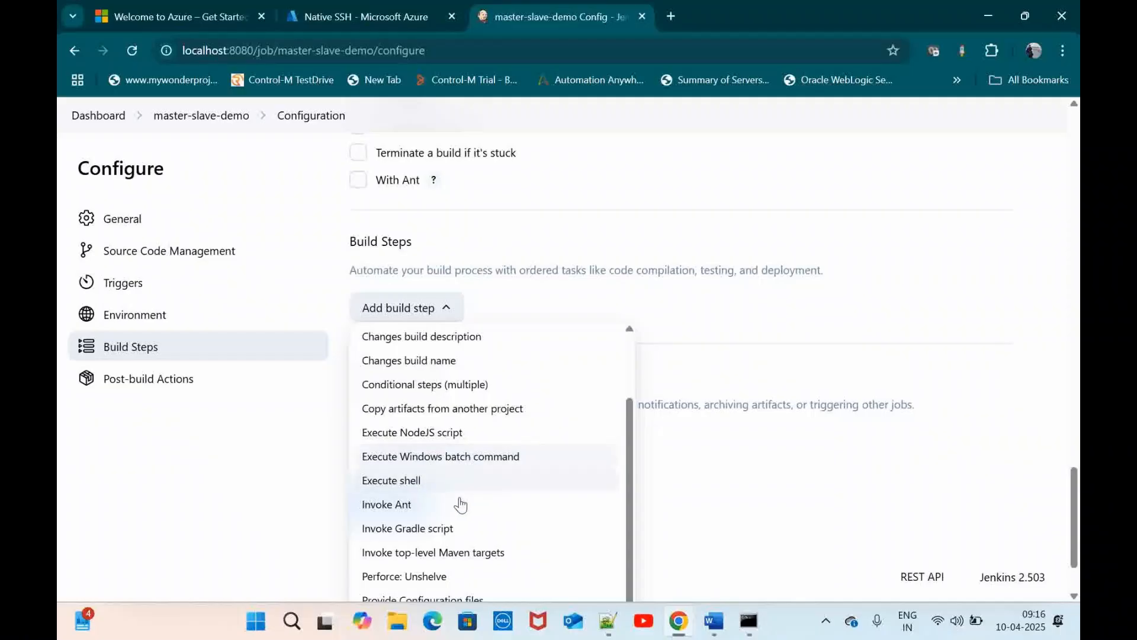
left_click(402, 485)
- Enter the shell command echo "Welocome to the autobot Jenkins Master-slave tutorial" and save the project
left_click(439, 391)
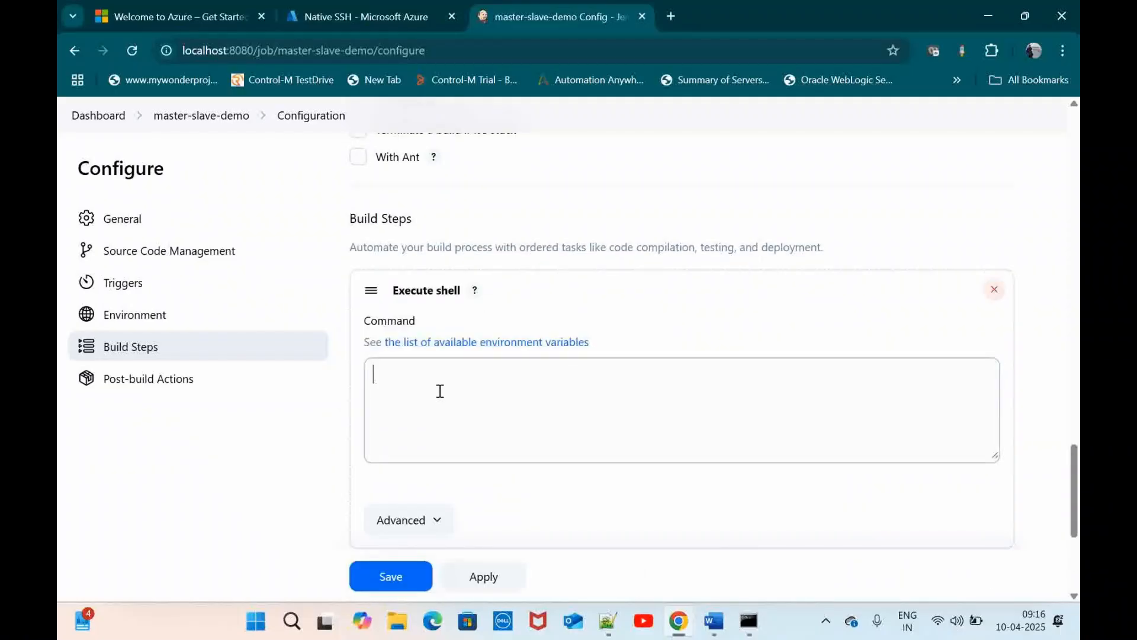
type("echo \"")
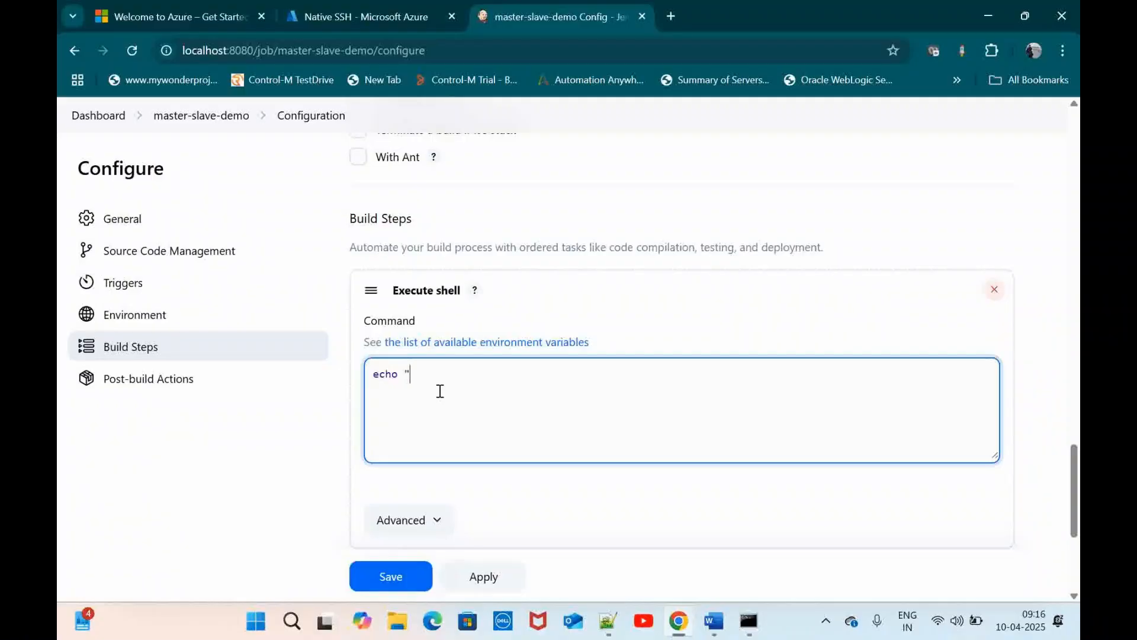
type("Welocome to the autobo")
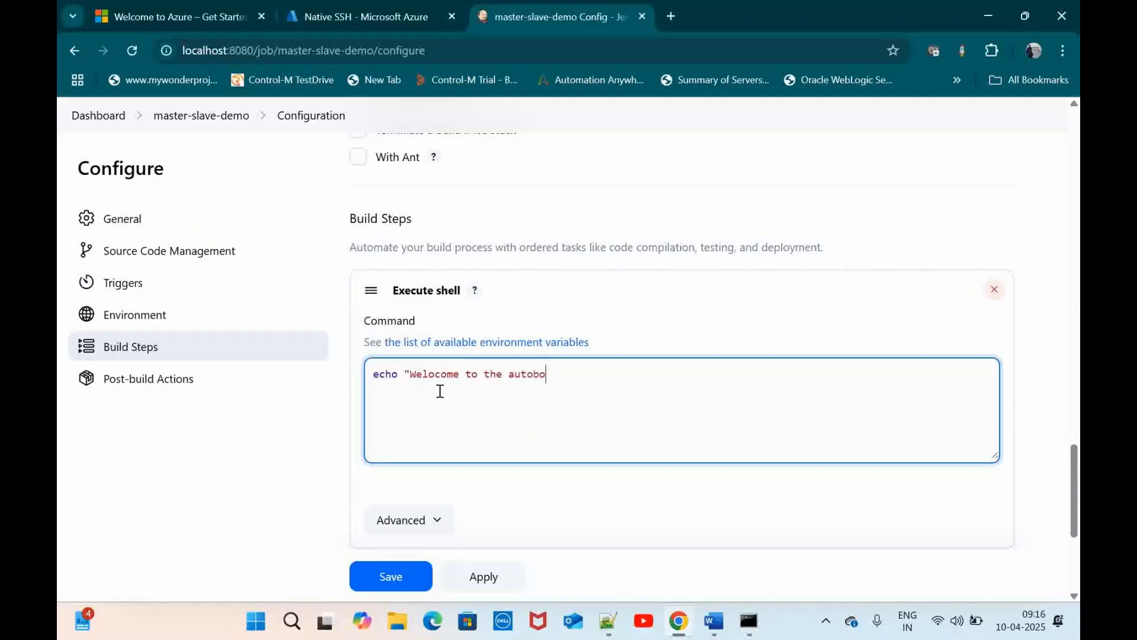
type("t Master-slave tutorial")
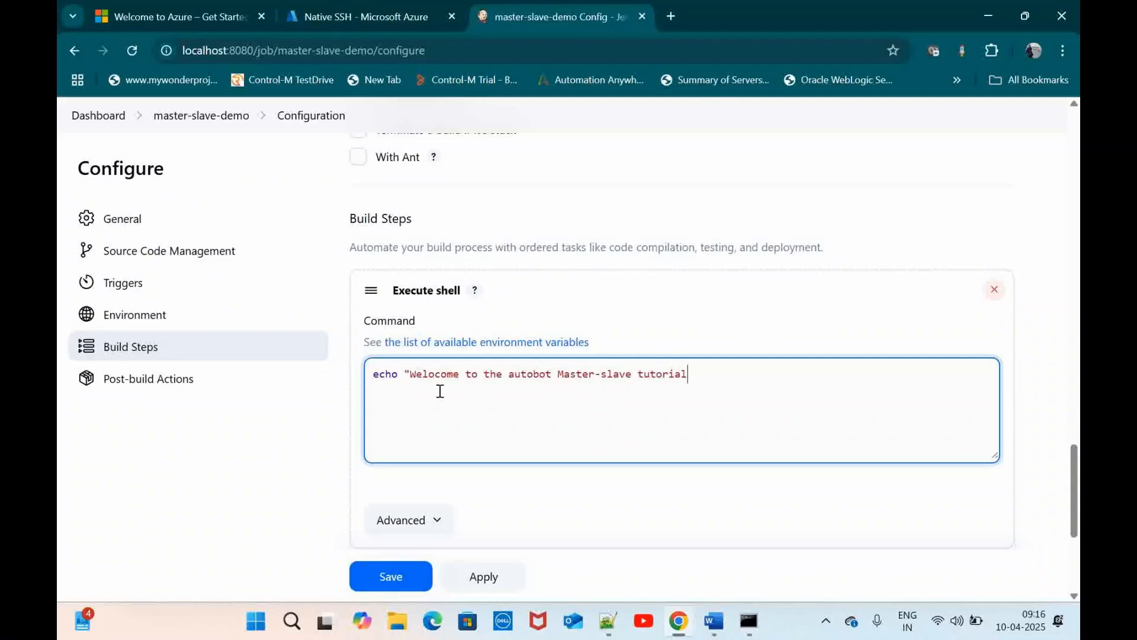
type("\"")
type("Jenkins")
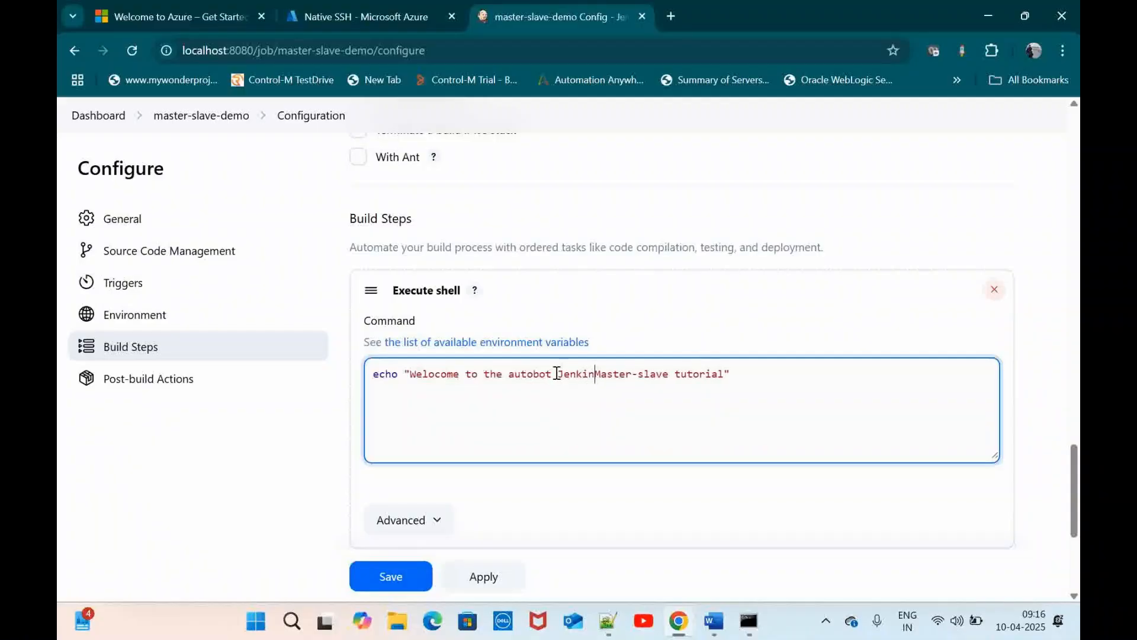
scroll(442, 497, "down", 5)
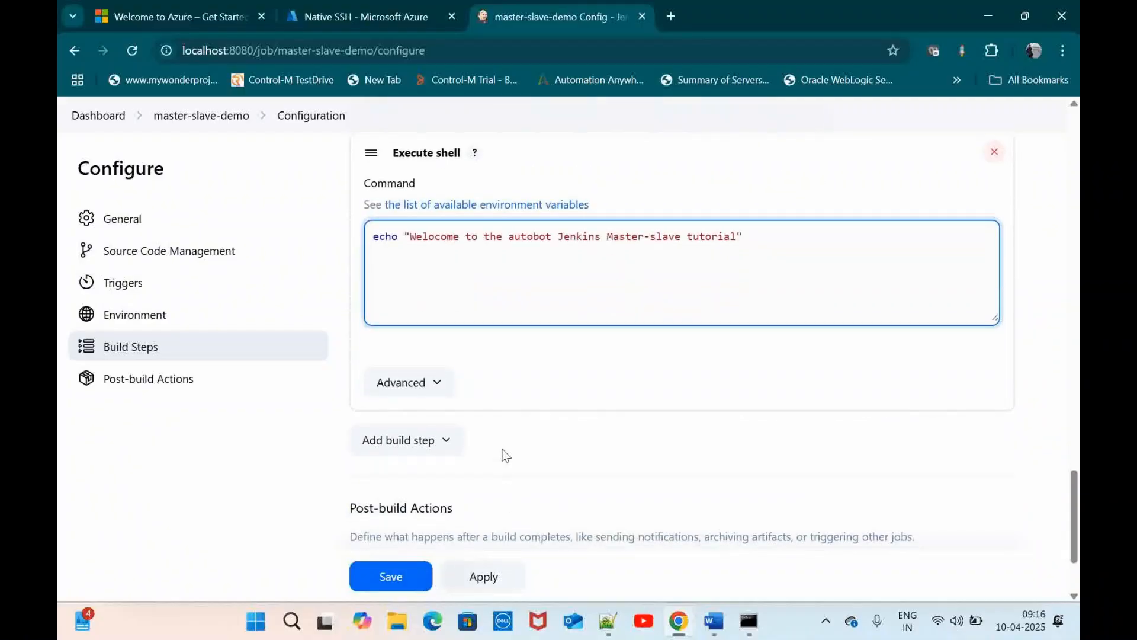
left_click(484, 506)
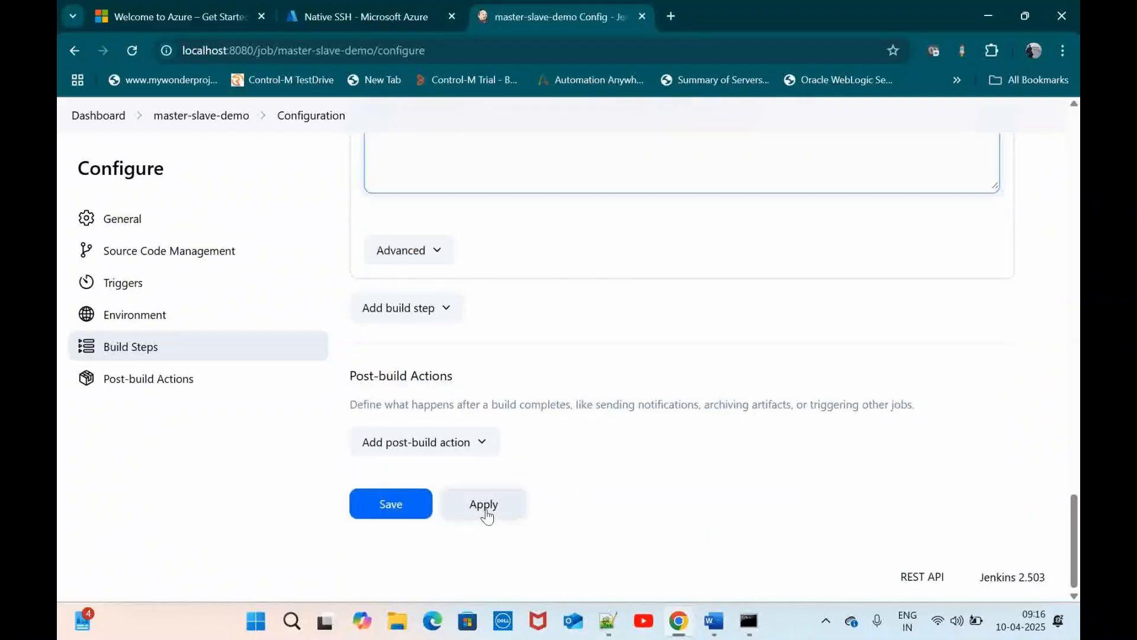
left_click(403, 505)
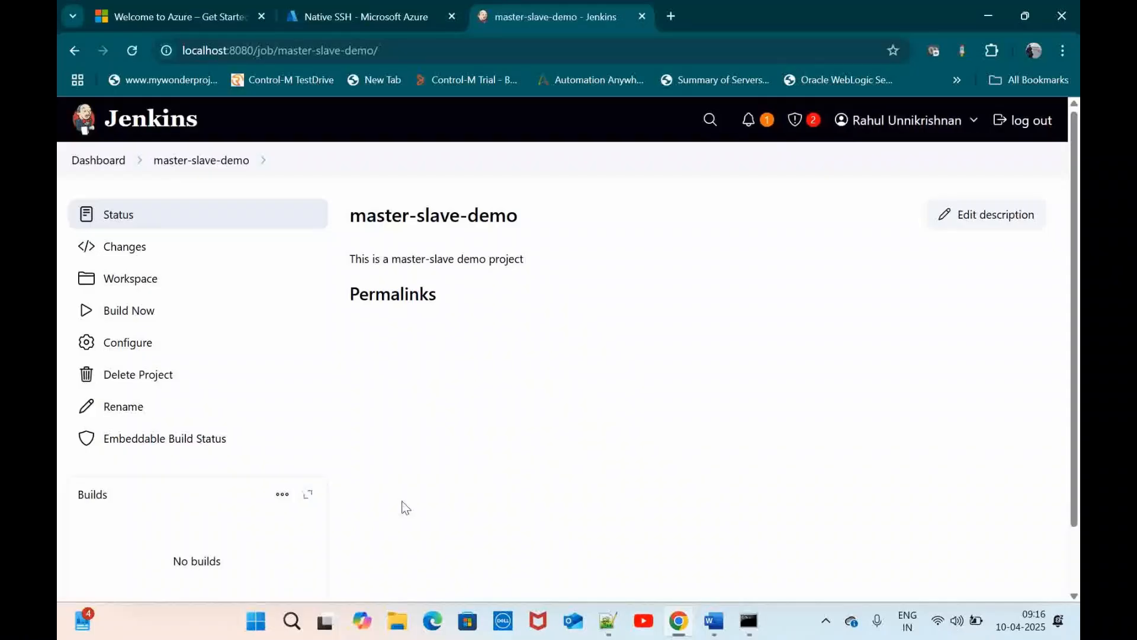
- Run a build of master-slave-demo and examine the console output of build #1
left_click(122, 312)
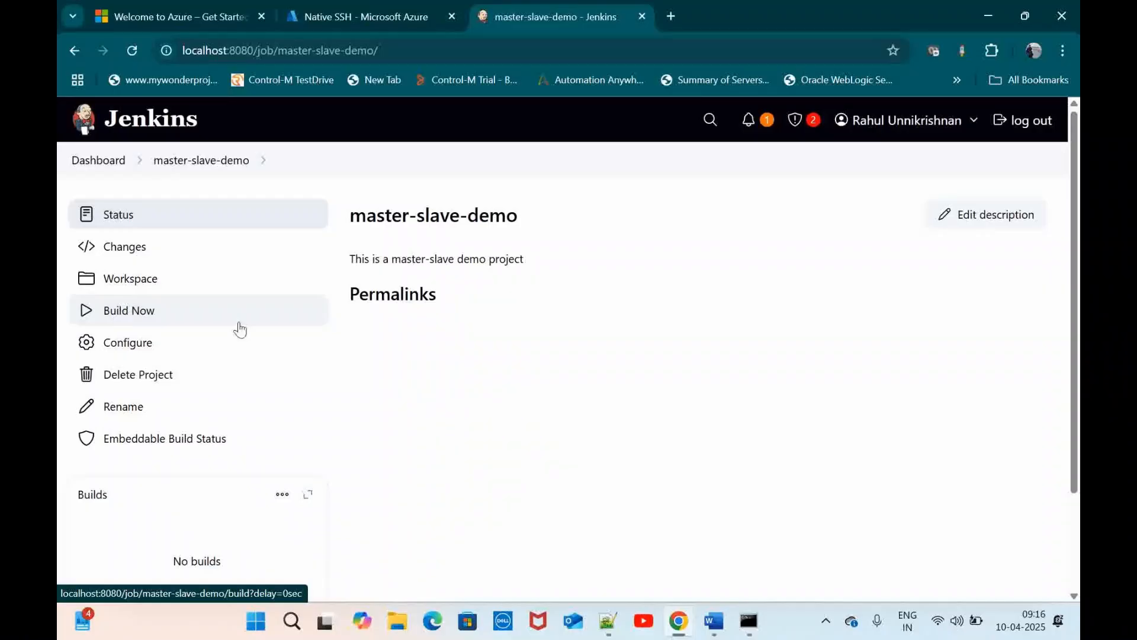
scroll(312, 370, "down", 2)
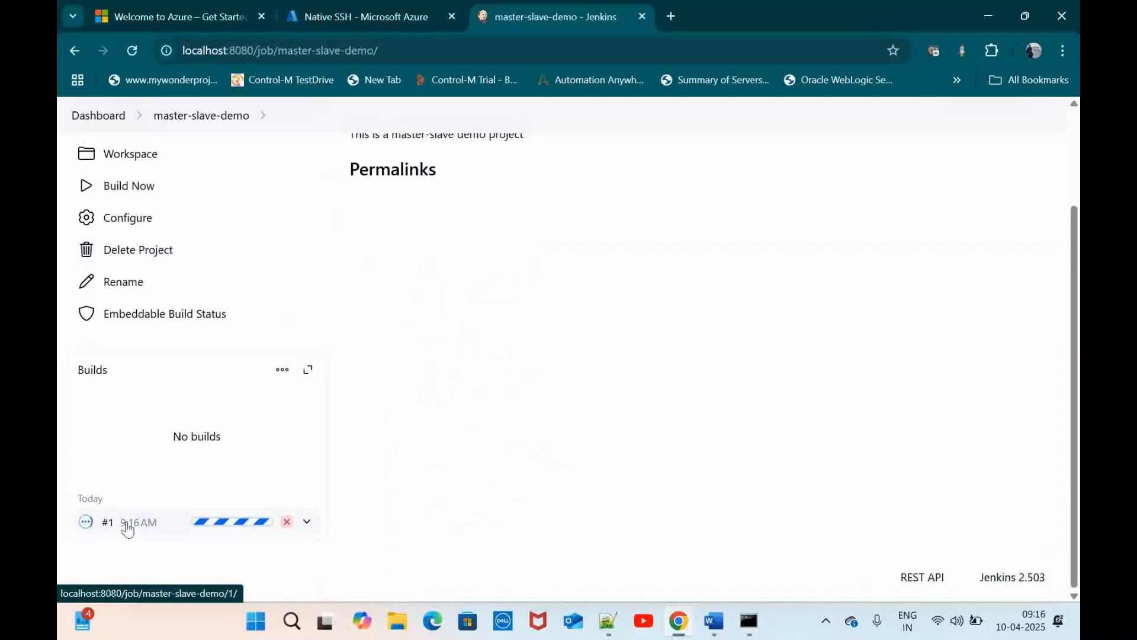
left_click(86, 522)
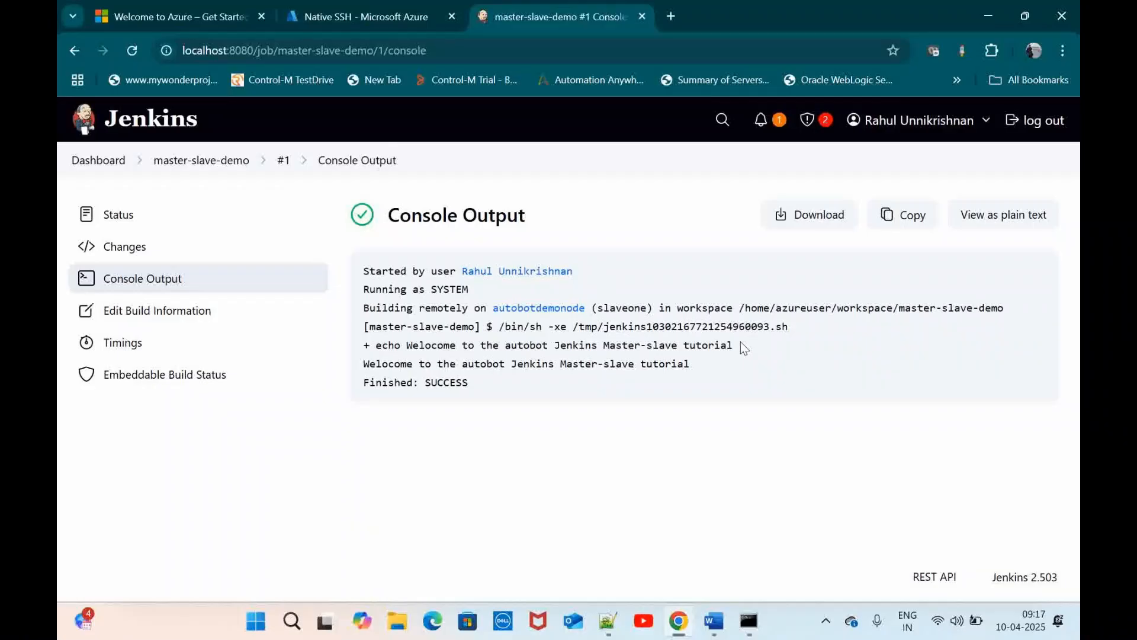
left_click_drag(741, 343, 603, 345)
left_click(556, 331)
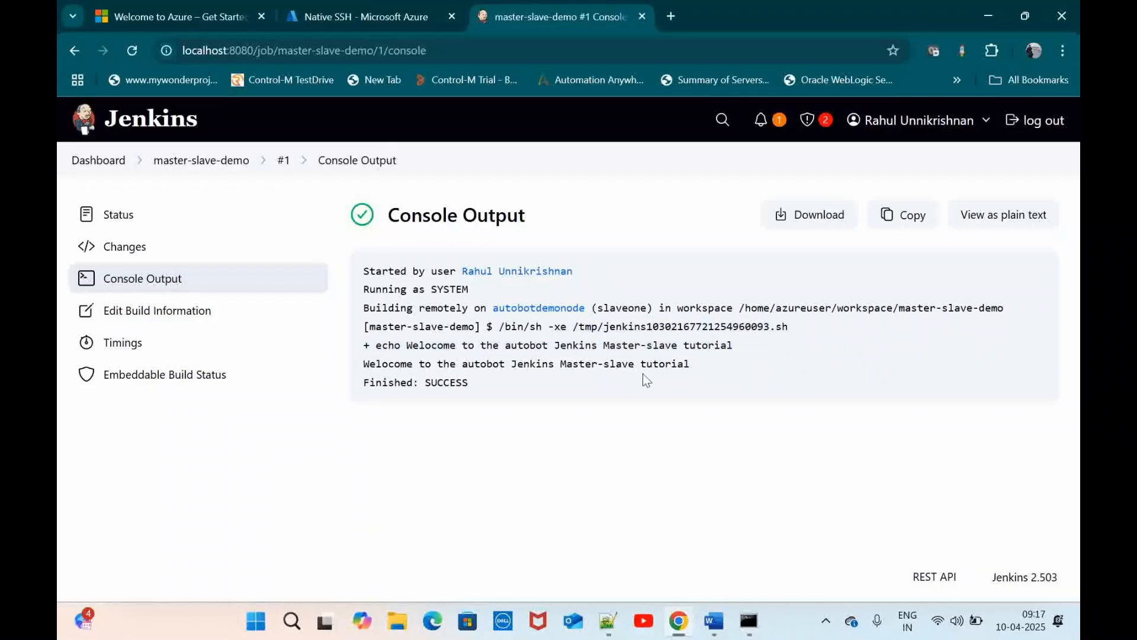